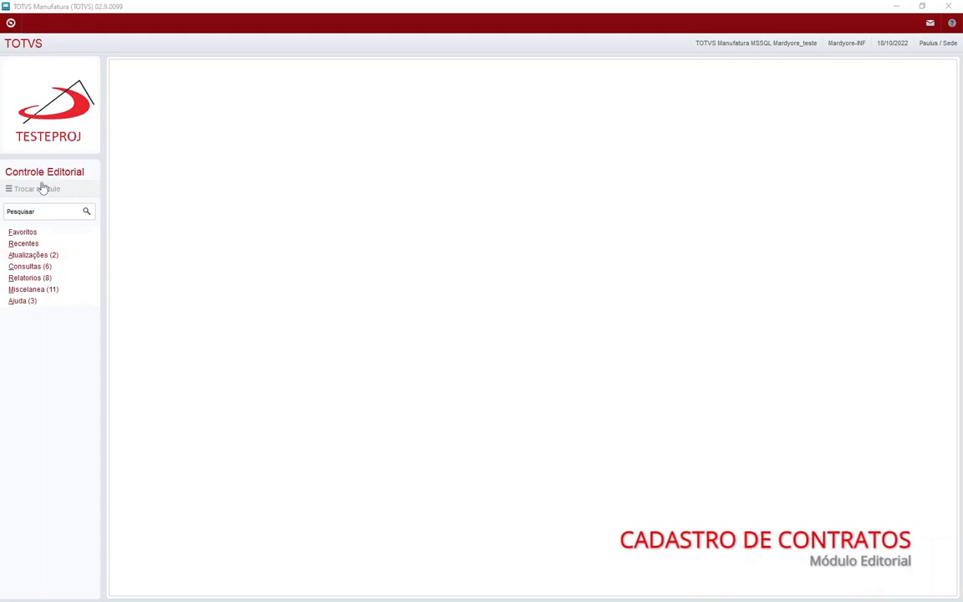
pyautogui.click(30, 258)
pyautogui.click(30, 255)
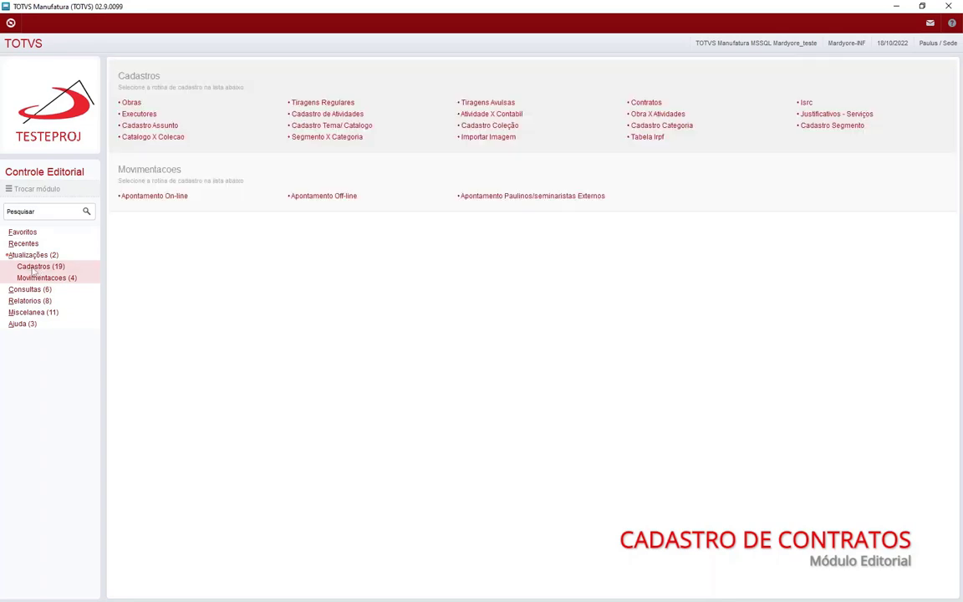
pyautogui.click(35, 267)
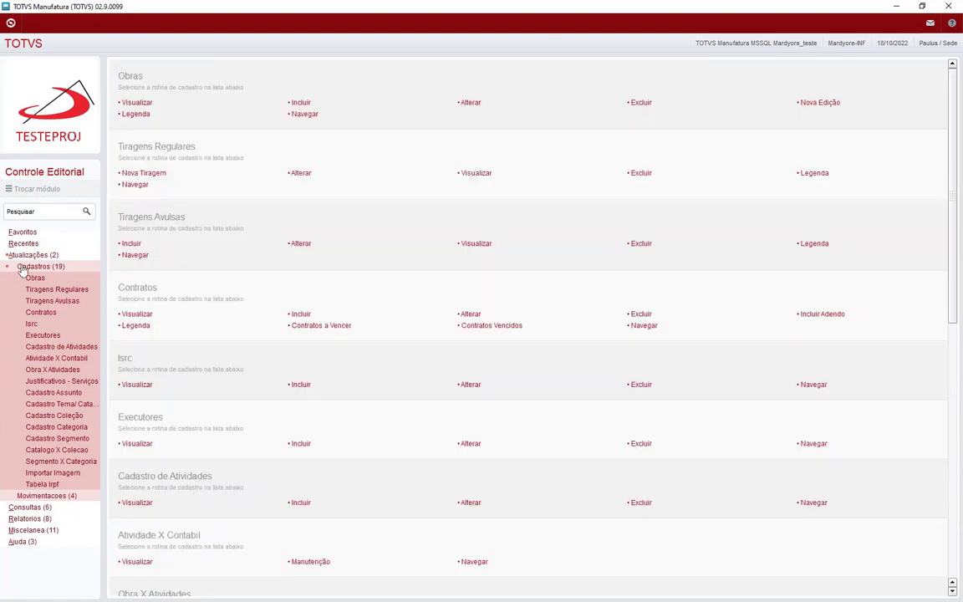
pyautogui.click(24, 266)
pyautogui.click(25, 256)
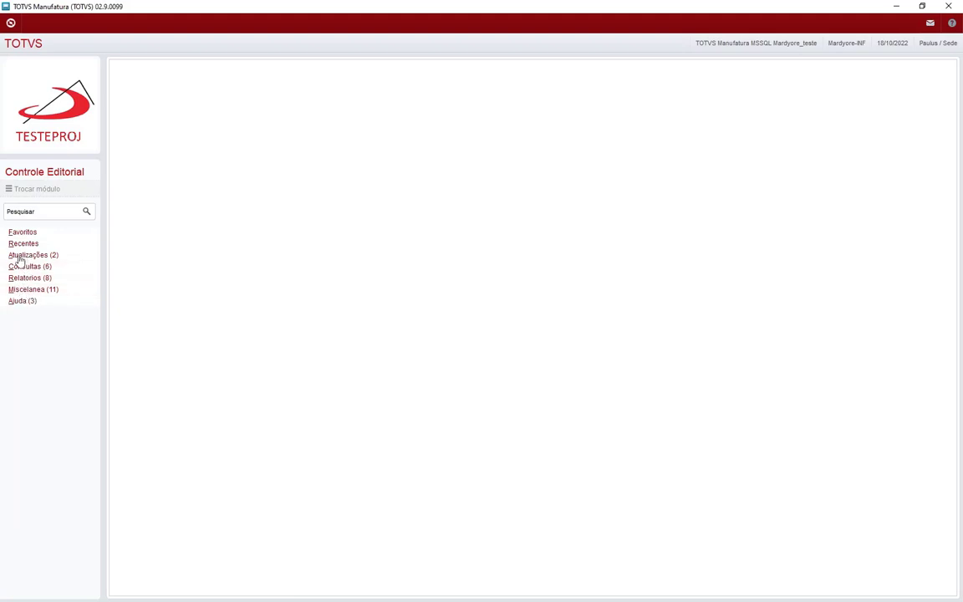
# Open the Contratos register with the proposed session parameters and dismiss the contract expiry notice
pyautogui.click(20, 256)
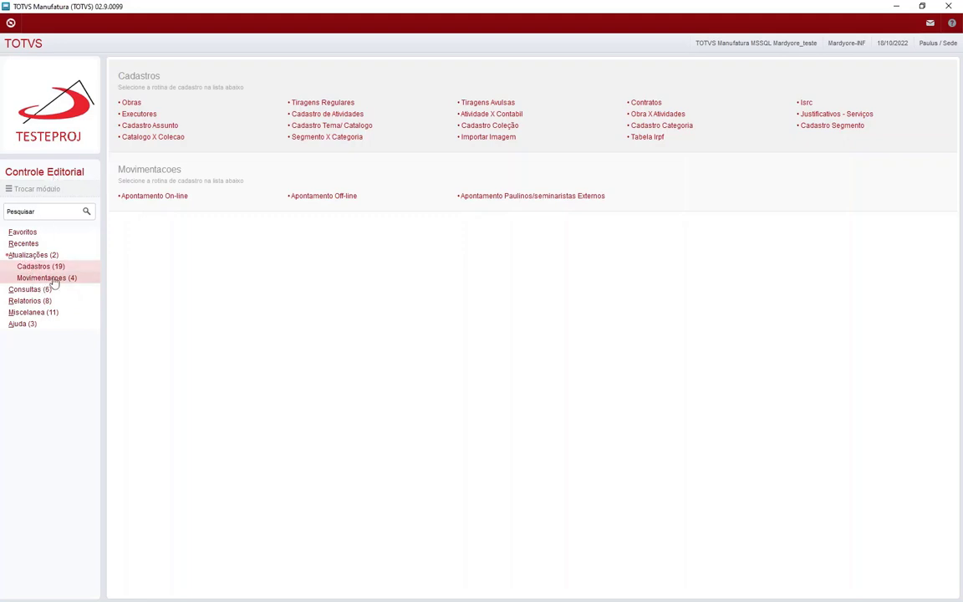
pyautogui.click(34, 267)
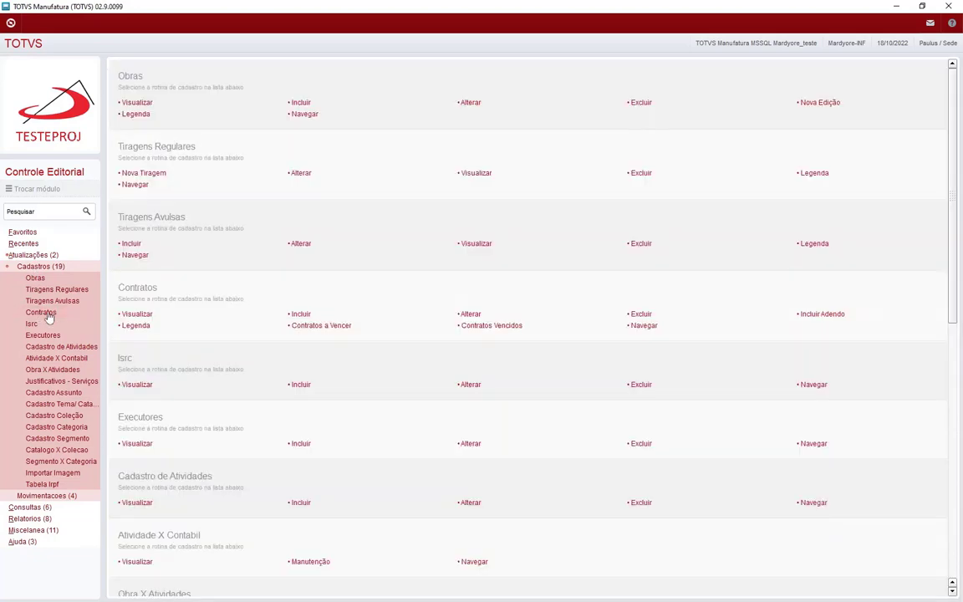
pyautogui.click(46, 314)
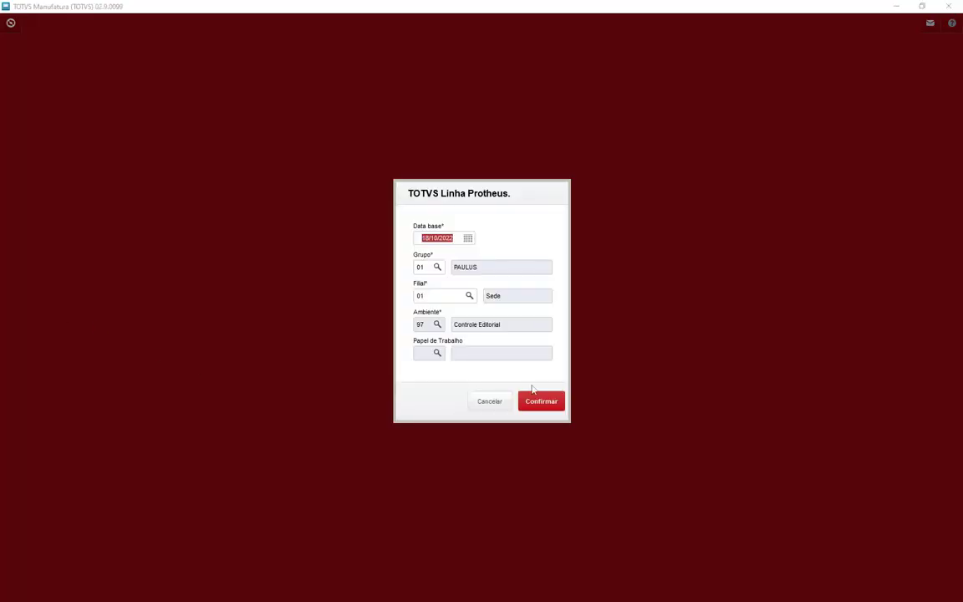
pyautogui.click(542, 406)
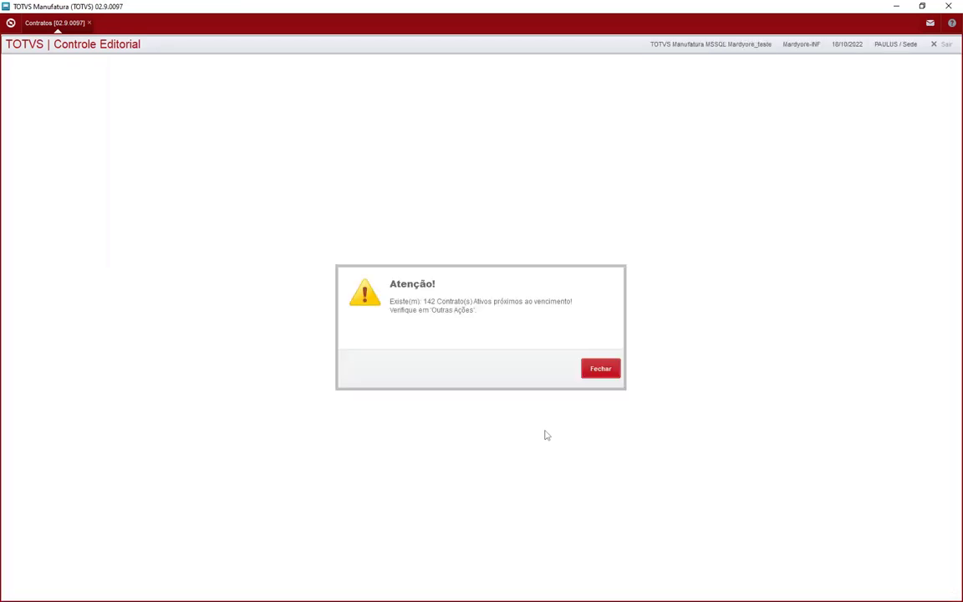
pyautogui.click(601, 371)
pyautogui.click(601, 371)
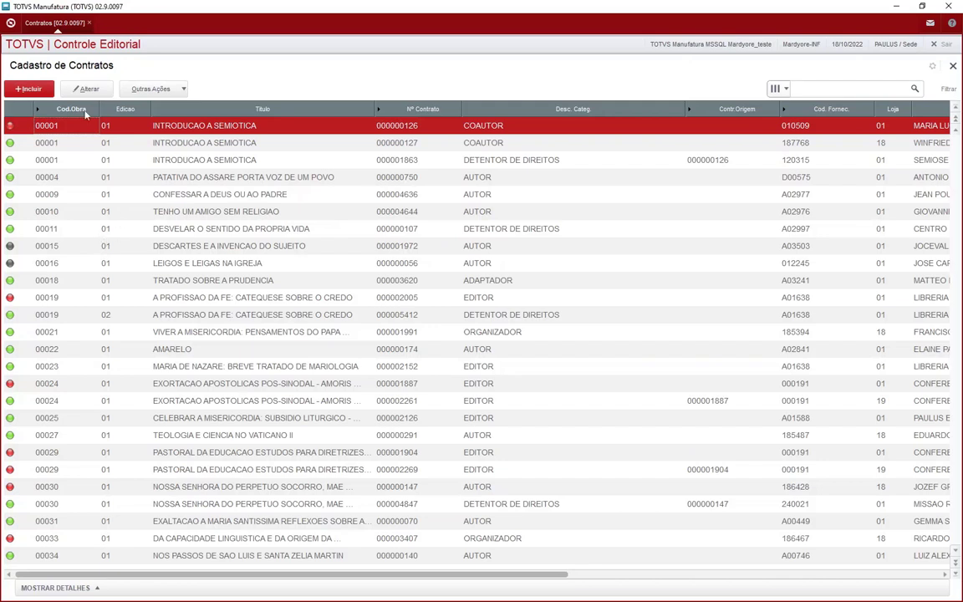
# Start a new contract and try to select the work TESTE - TREINAMENTO by searching for TESTE under Titulo Final
pyautogui.click(30, 88)
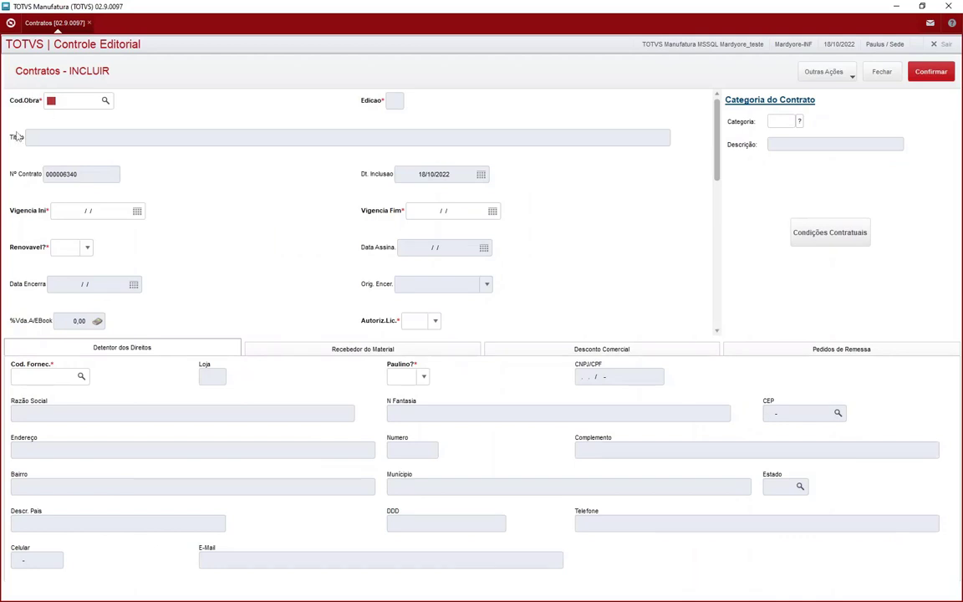
pyautogui.click(105, 101)
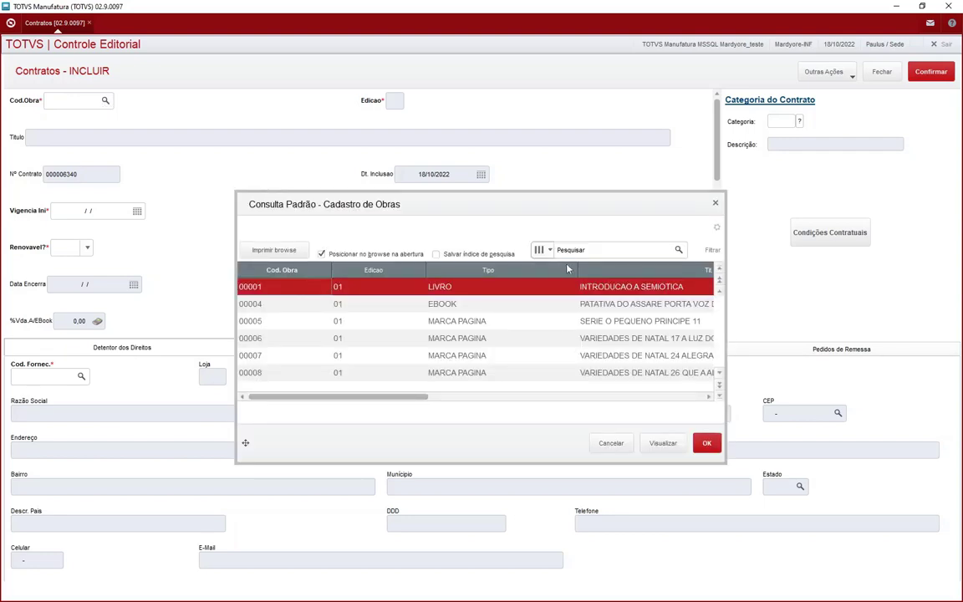
pyautogui.click(542, 250)
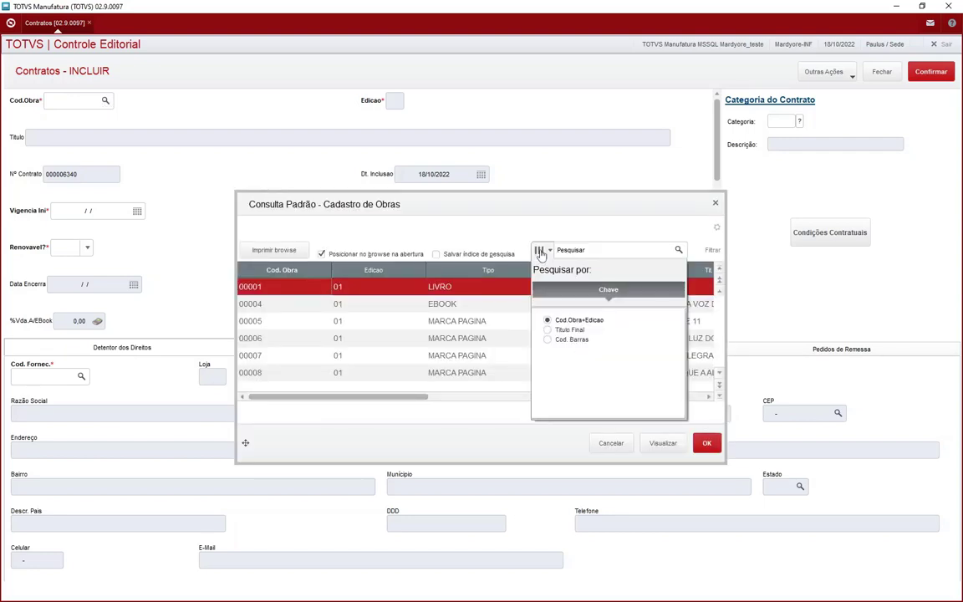
pyautogui.click(559, 332)
pyautogui.click(571, 250)
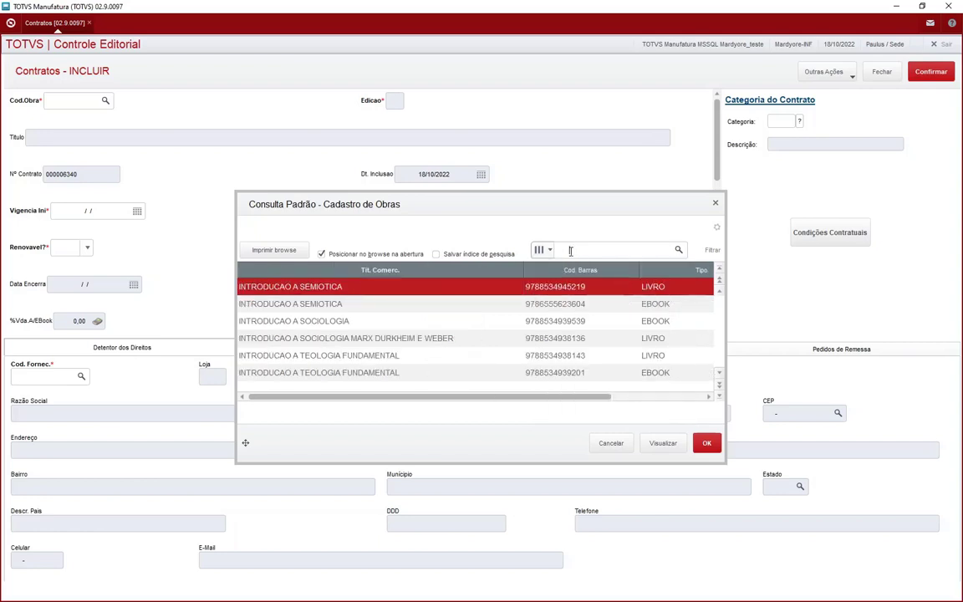
pyautogui.doubleClick(571, 251)
pyautogui.write('TESTE')
pyautogui.click(678, 250)
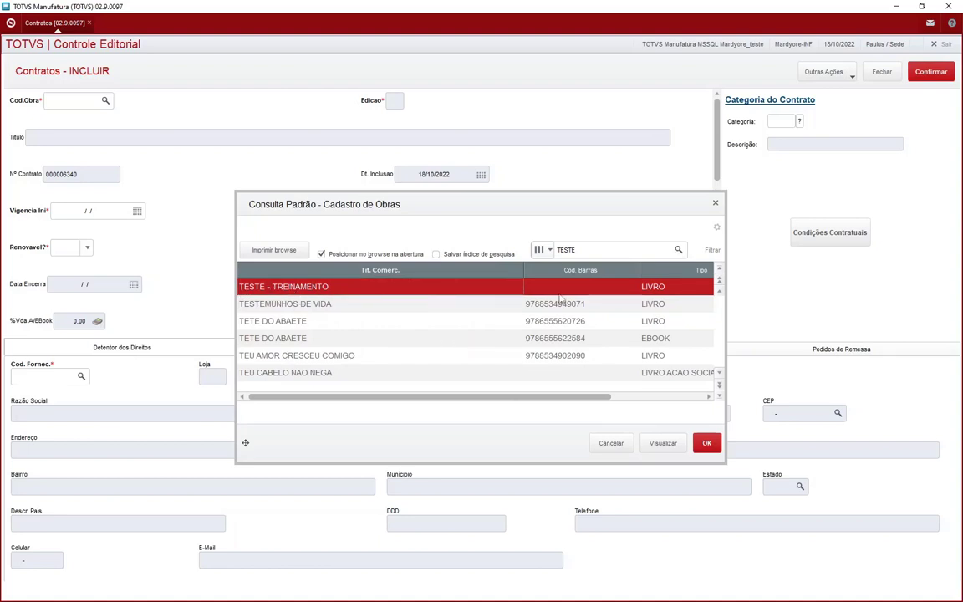
pyautogui.doubleClick(327, 288)
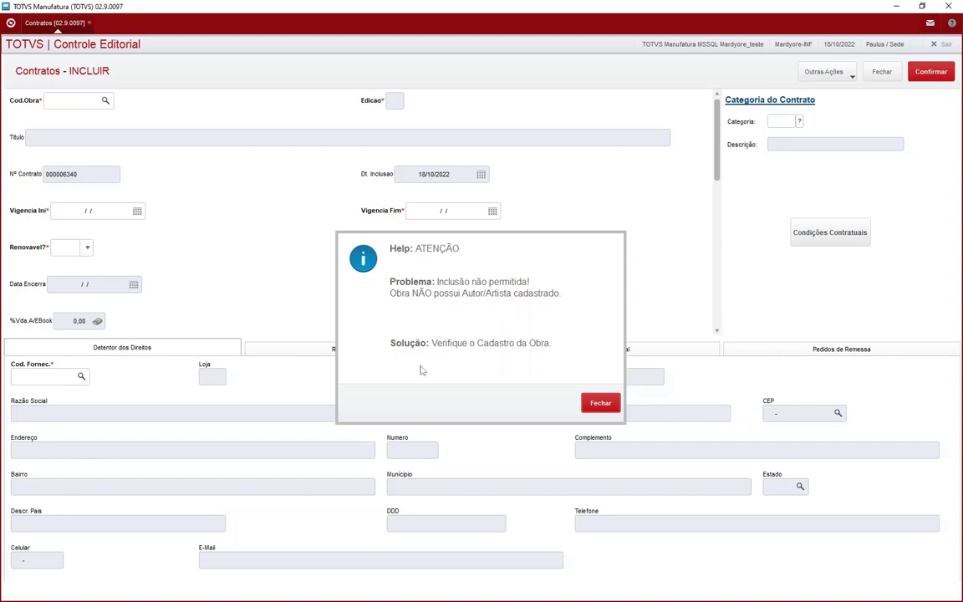
pyautogui.click(600, 403)
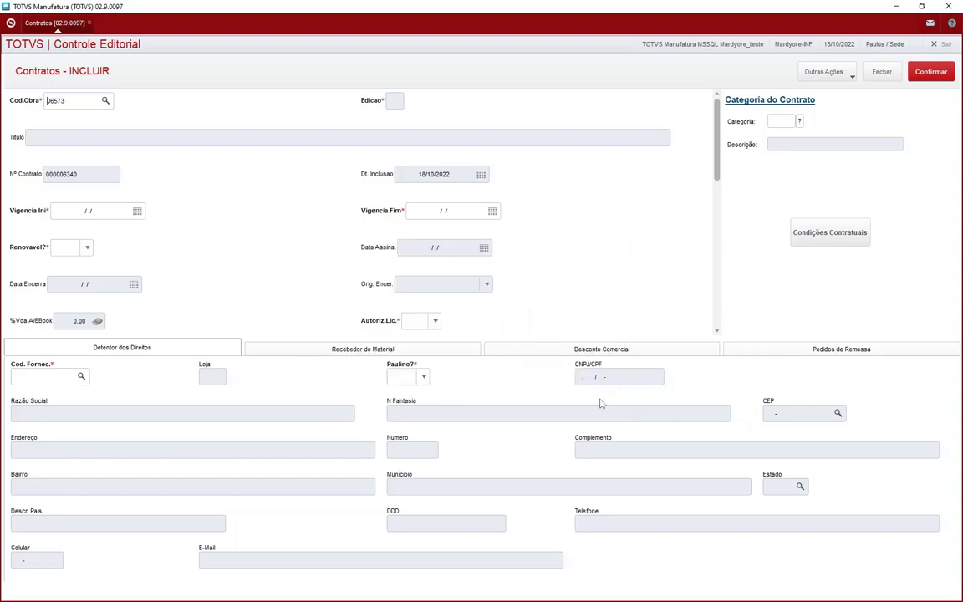
pyautogui.click(603, 401)
# Open the Obras register alongside the contract, accepting the proposed session parameters
pyautogui.click(10, 23)
pyautogui.click(37, 279)
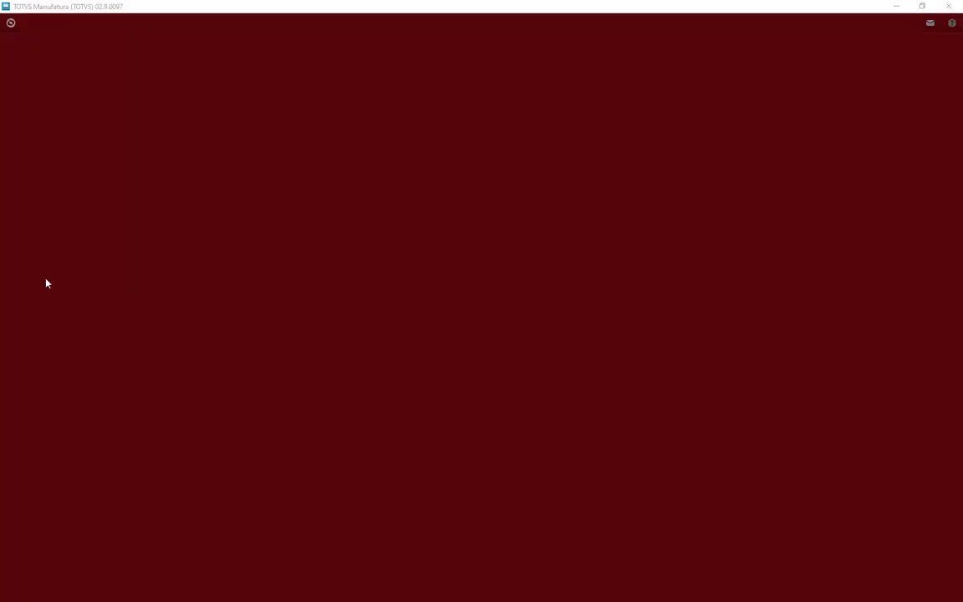
pyautogui.click(545, 403)
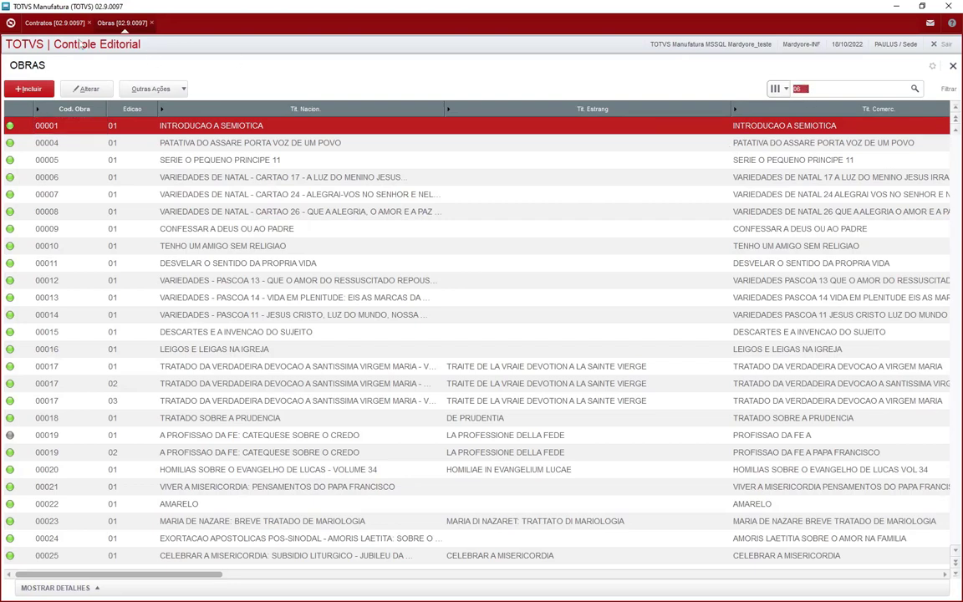
# Copy the work code 06573 from the unfinished contract and search the Obras register for it
pyautogui.click(53, 25)
pyautogui.click(60, 99)
pyautogui.hotkey('ctrl', 'c')
pyautogui.click(122, 23)
pyautogui.click(824, 91)
pyautogui.hotkey('ctrl', 'v')
pyautogui.click(916, 89)
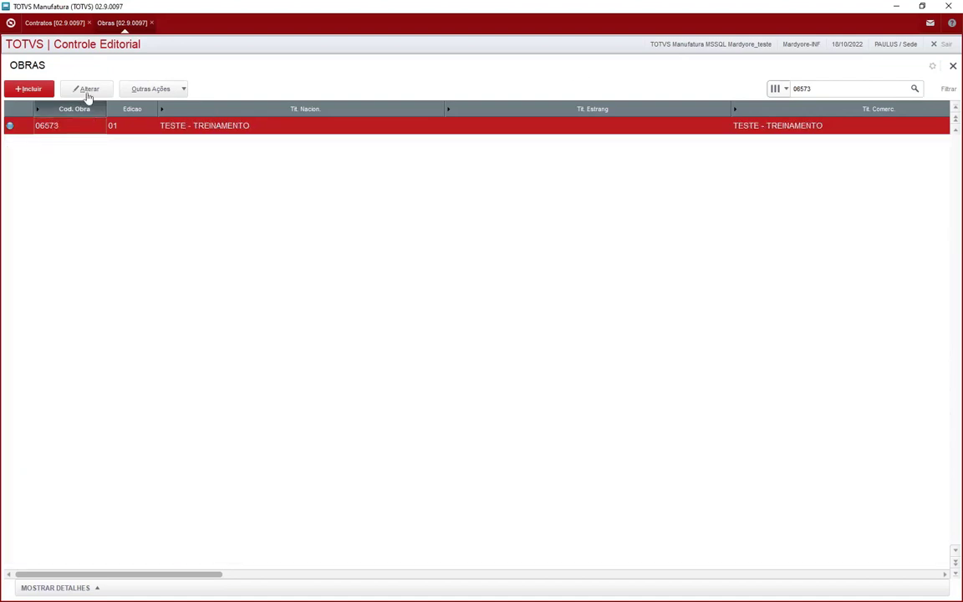
# Edit work 06573 and add the supplier with pseudonym ESTACIONAMENTO CONCORDIA to its Autores/Artistas, using the supplier lookup by name
pyautogui.click(87, 90)
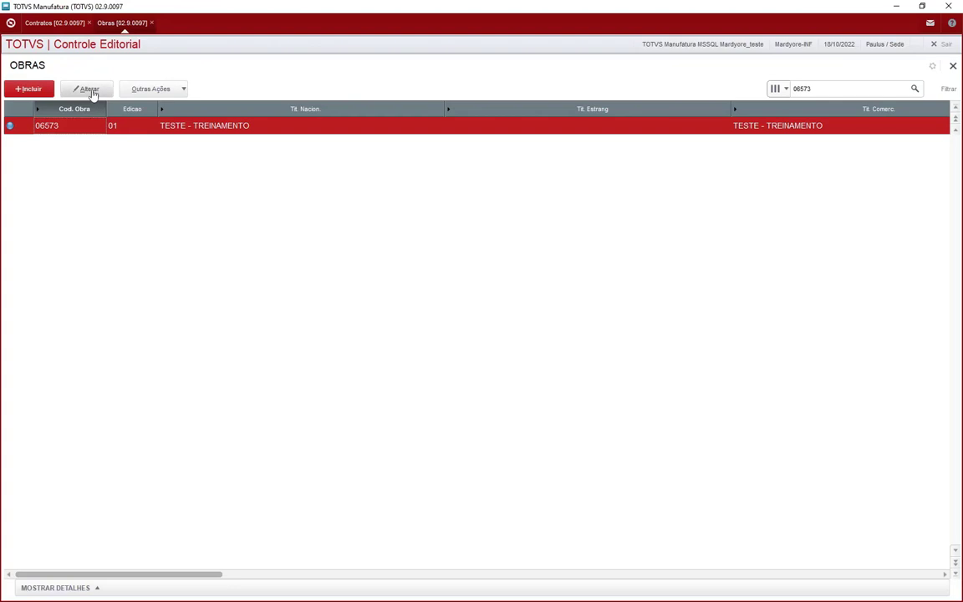
pyautogui.click(90, 88)
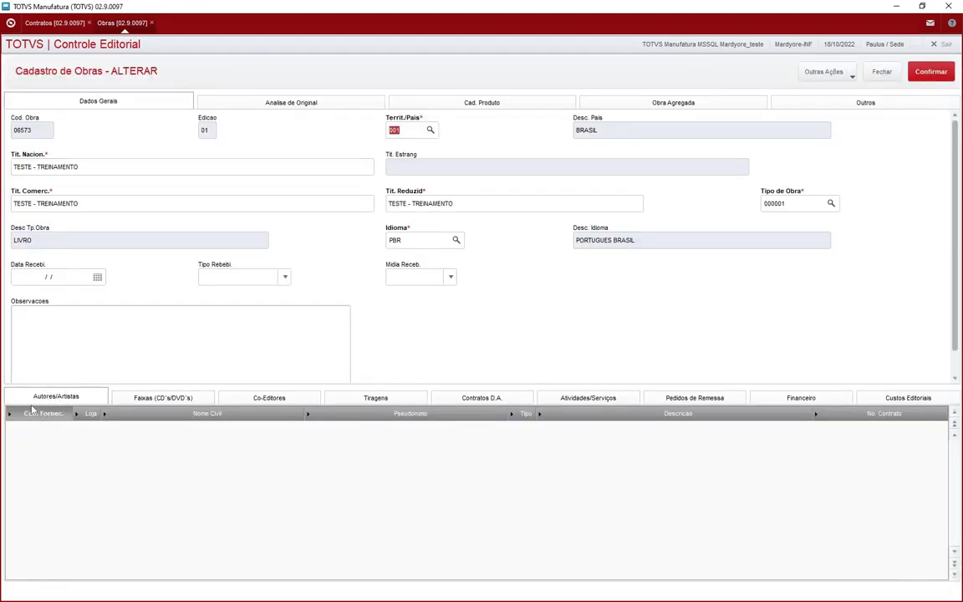
pyautogui.click(64, 432)
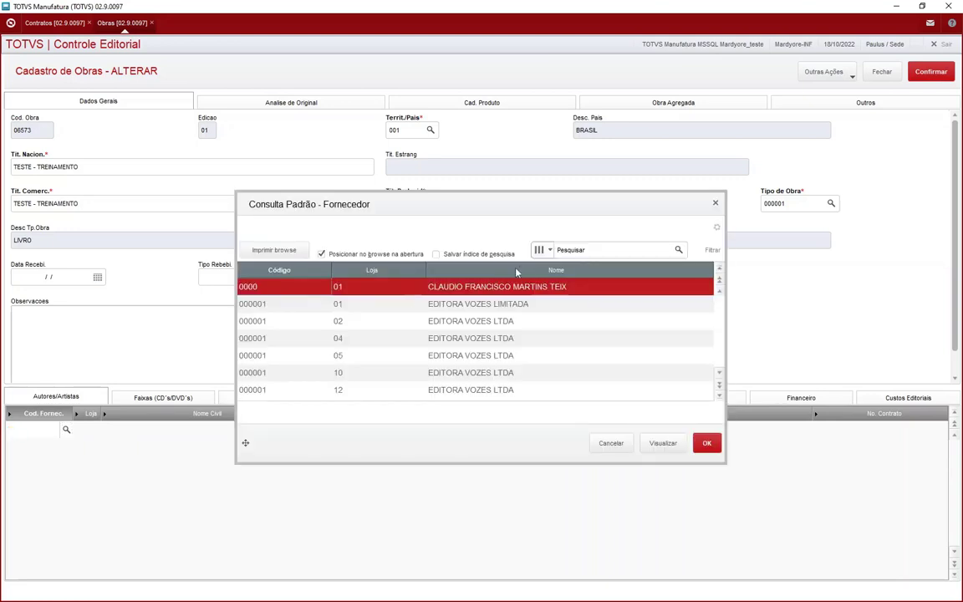
pyautogui.click(539, 253)
pyautogui.click(561, 331)
pyautogui.click(398, 337)
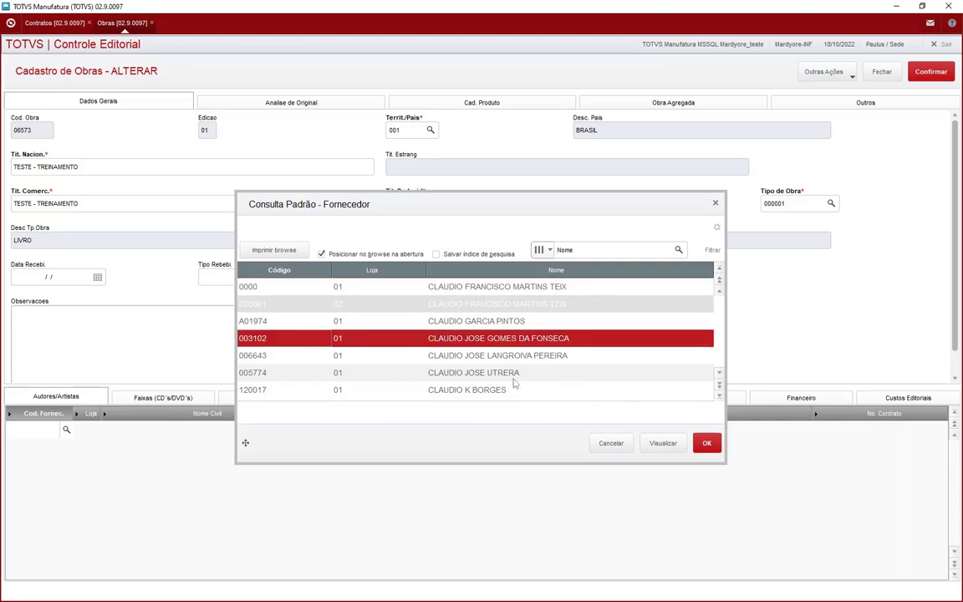
pyautogui.doubleClick(547, 341)
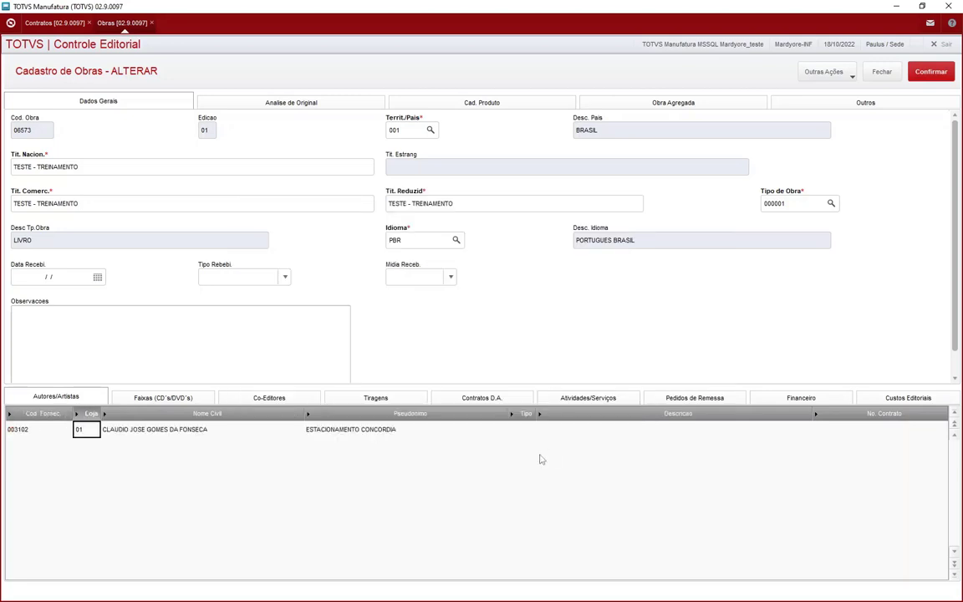
# Set the added supplier's Tipo to A (AUTOR) and save the changes to the work
pyautogui.doubleClick(519, 430)
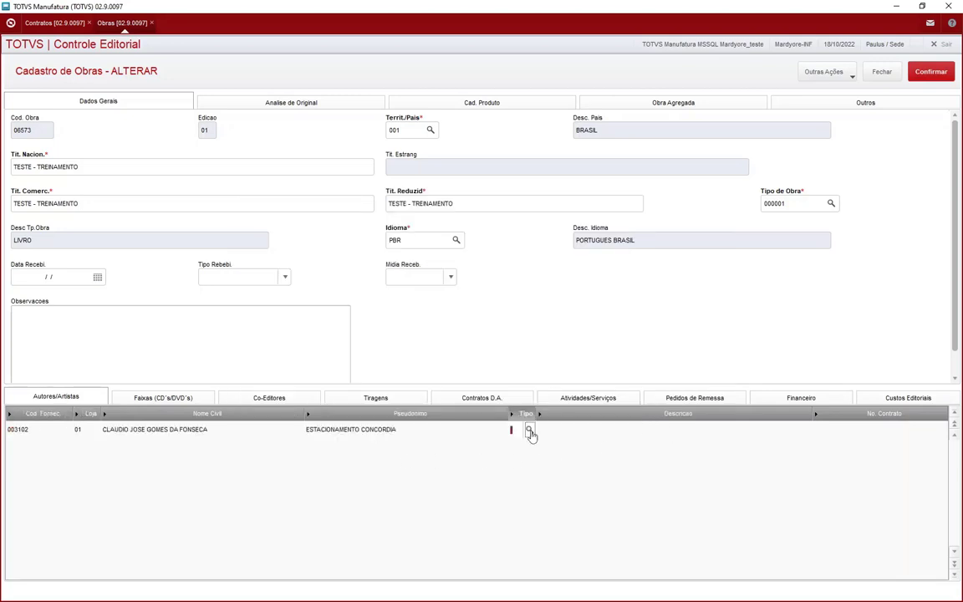
pyautogui.click(528, 430)
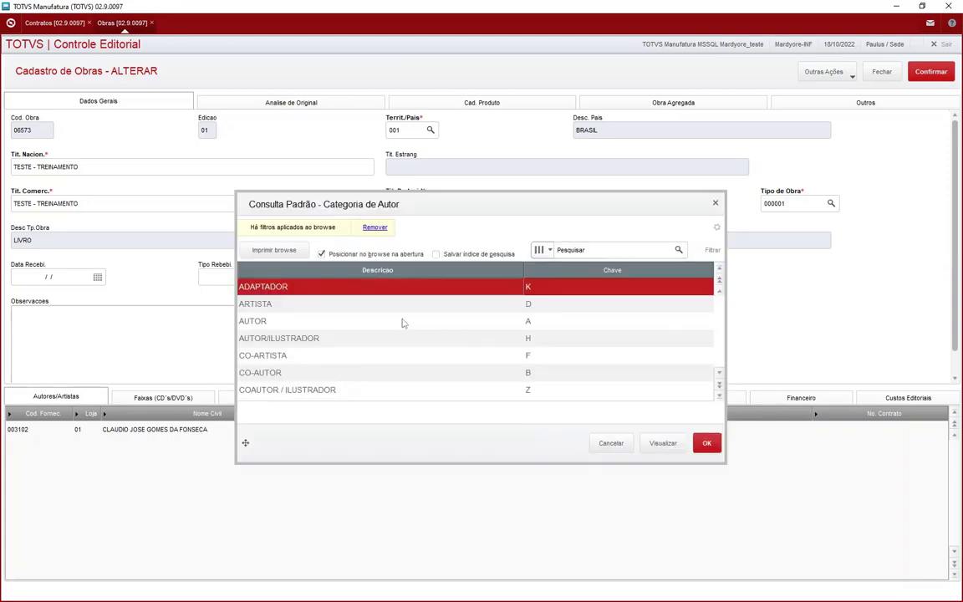
pyautogui.click(304, 323)
pyautogui.doubleClick(304, 324)
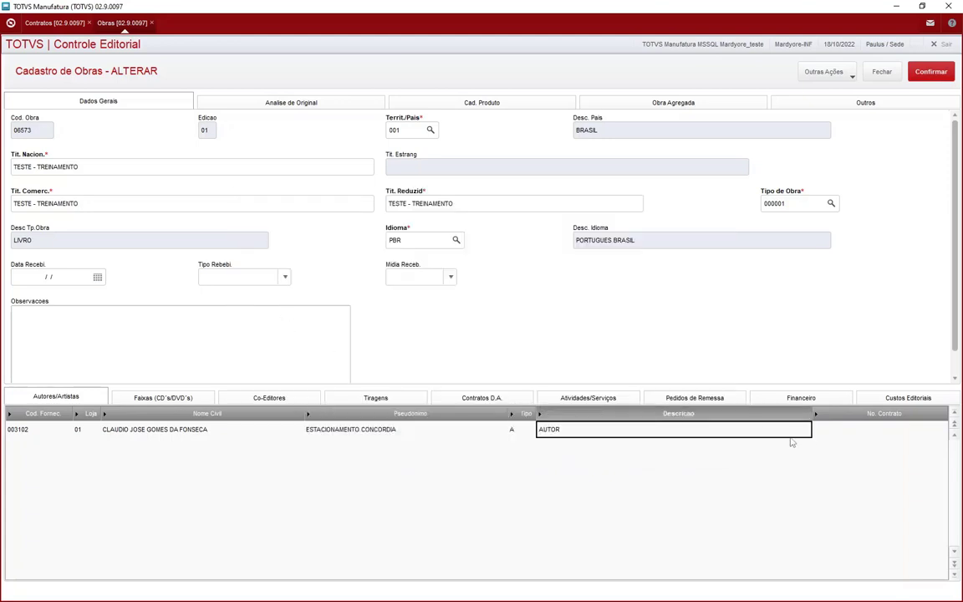
pyautogui.click(922, 78)
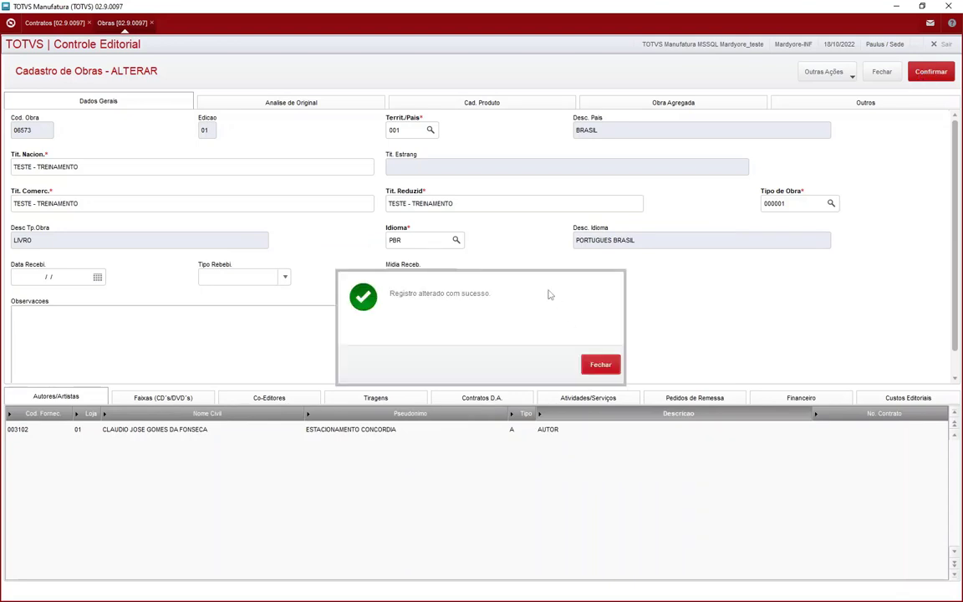
pyautogui.click(598, 368)
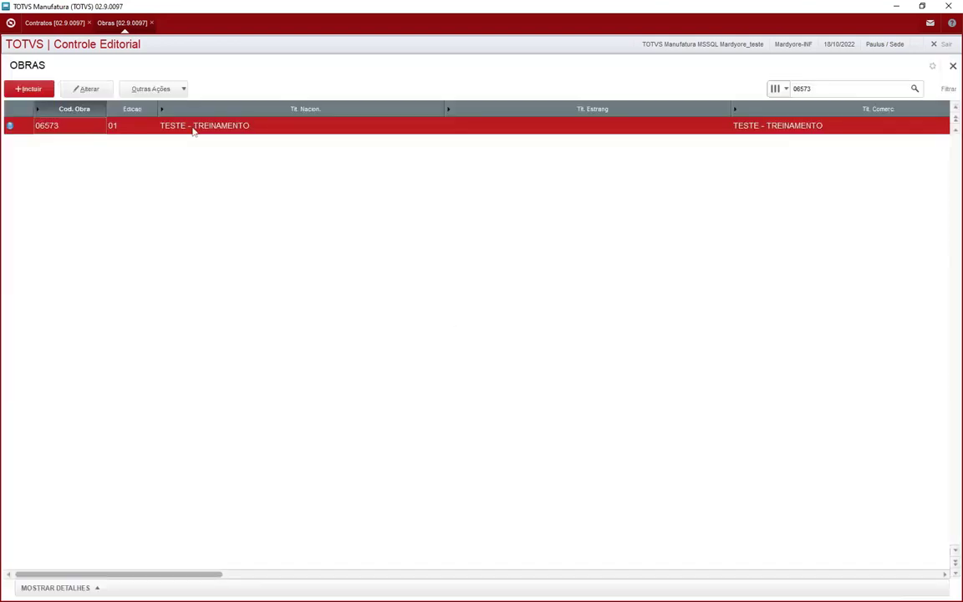
# Return to the new contract and select work 06573, edition 01, as its Cod.Obra
pyautogui.click(48, 22)
pyautogui.click(102, 101)
pyautogui.click(105, 101)
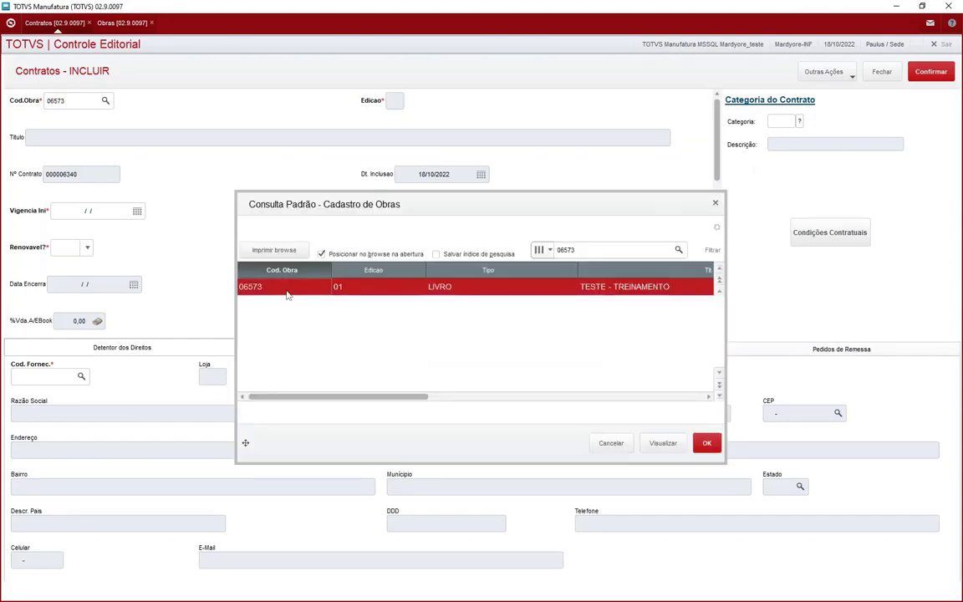
pyautogui.doubleClick(359, 288)
pyautogui.press('Tab')
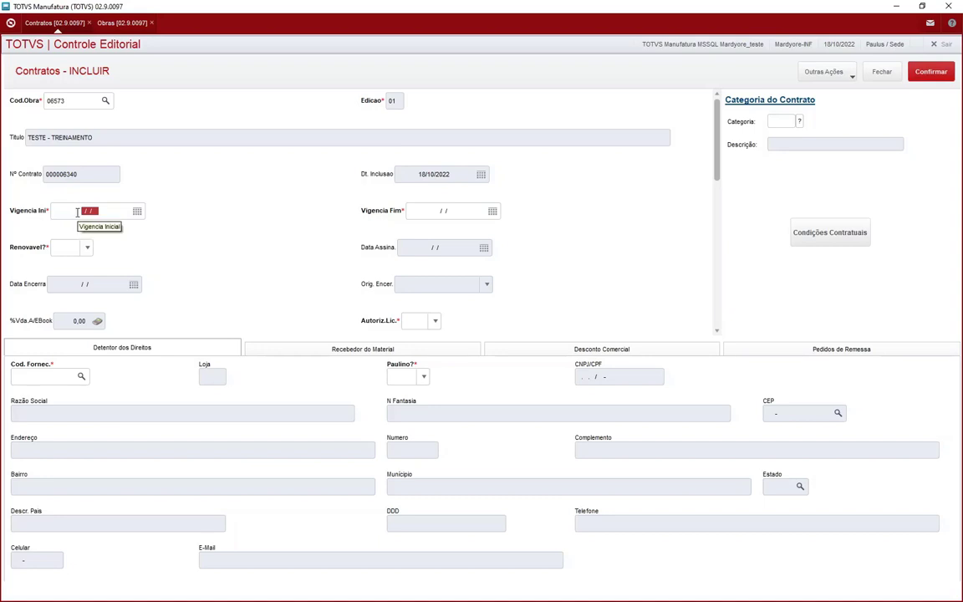
# Set the contract's start of validity (Vigencia Ini) to 01/07/2022
pyautogui.click(440, 210)
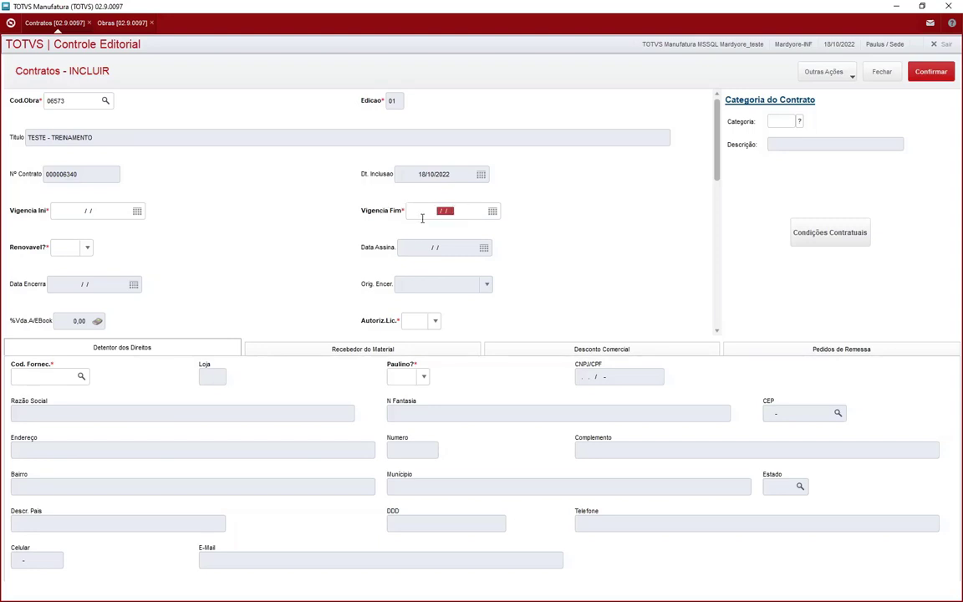
pyautogui.click(107, 211)
pyautogui.click(70, 210)
pyautogui.doubleClick(70, 211)
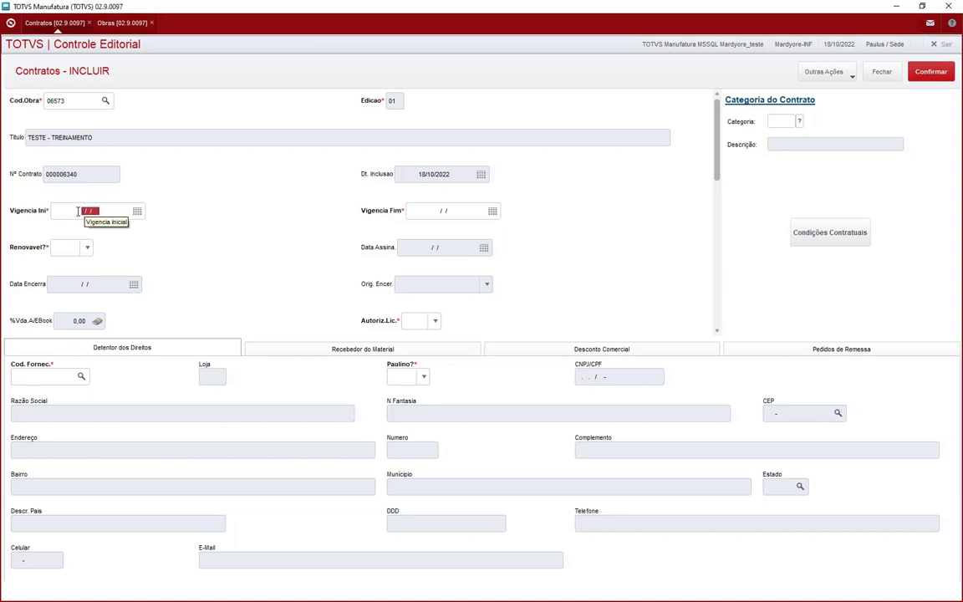
pyautogui.write('01/07/200')
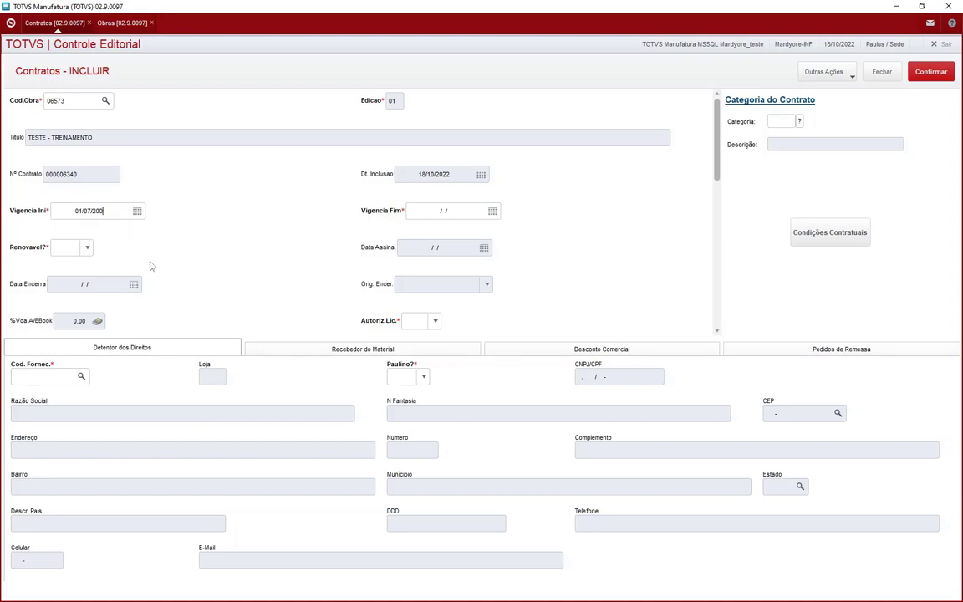
pyautogui.press('Tab')
pyautogui.click(107, 210)
pyautogui.write('01/07/2022')
pyautogui.press('Tab')
pyautogui.click(71, 213)
# Set the contract's end of validity (Vigencia Fim) to 31/12/2052
pyautogui.click(440, 210)
pyautogui.write('31/12/2052')
pyautogui.press('Tab')
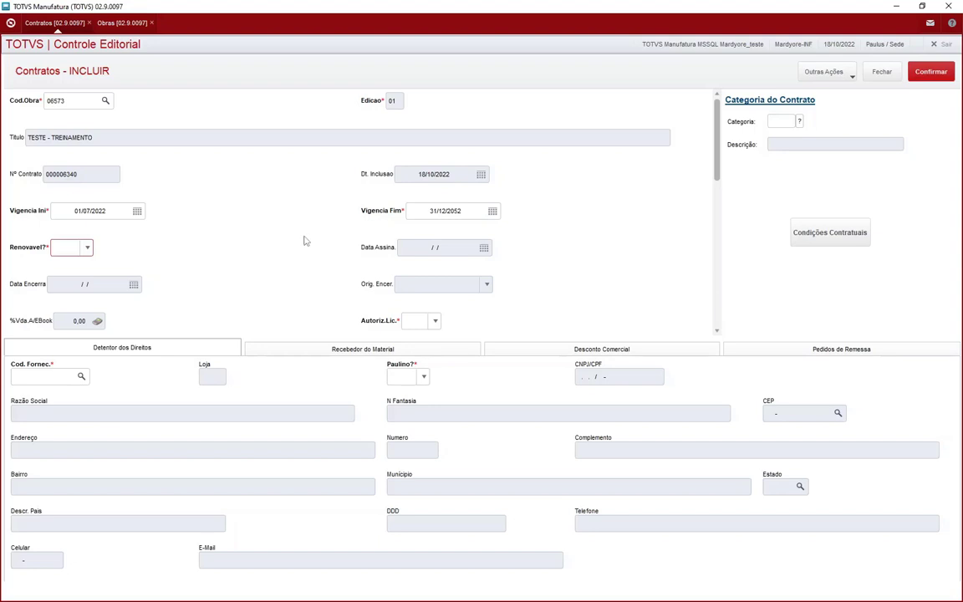
# Set the contract's Renovavel? field to S - Sim
pyautogui.click(87, 247)
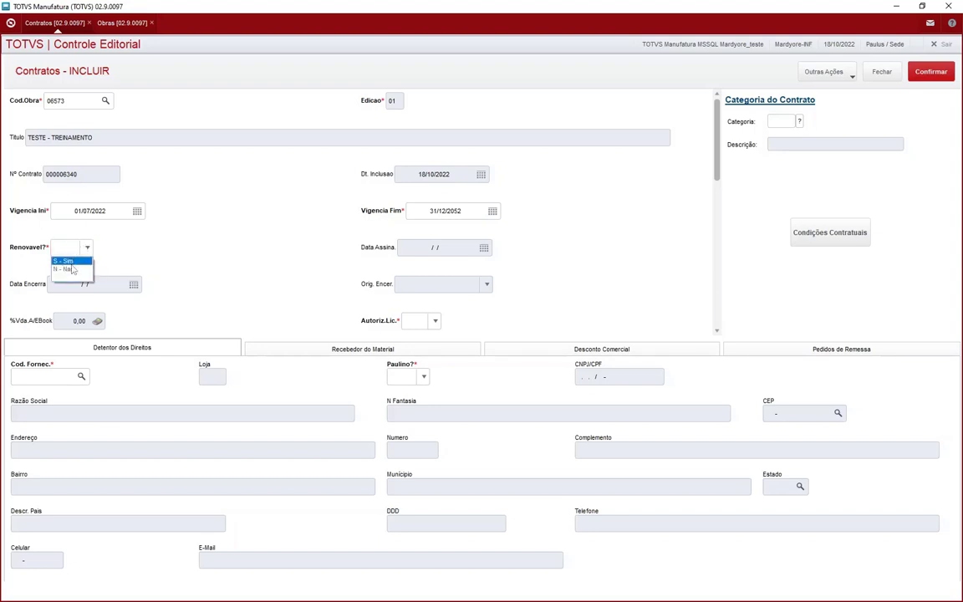
pyautogui.click(71, 260)
pyautogui.click(70, 251)
pyautogui.click(70, 250)
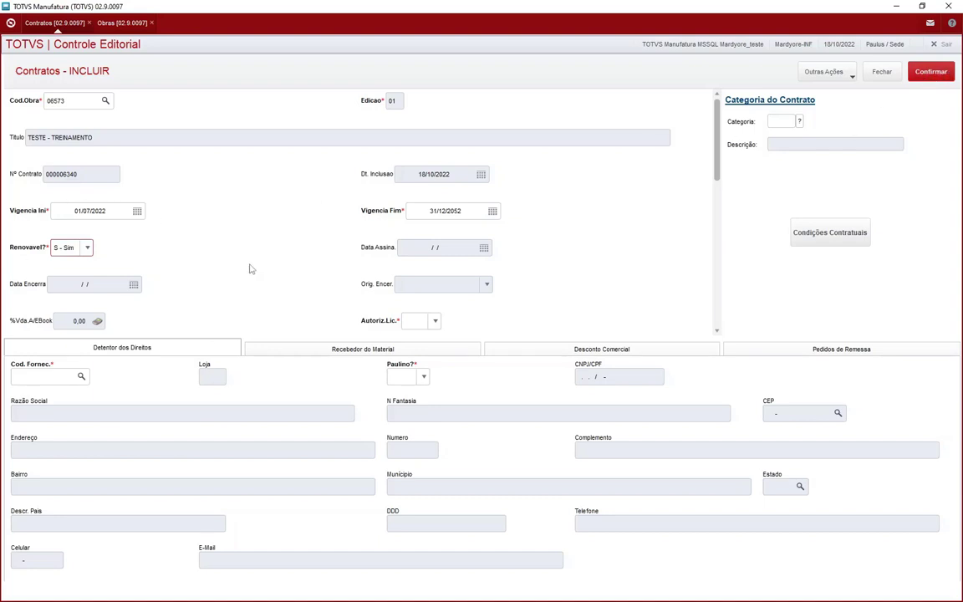
pyautogui.scroll(-1, 250, 269)
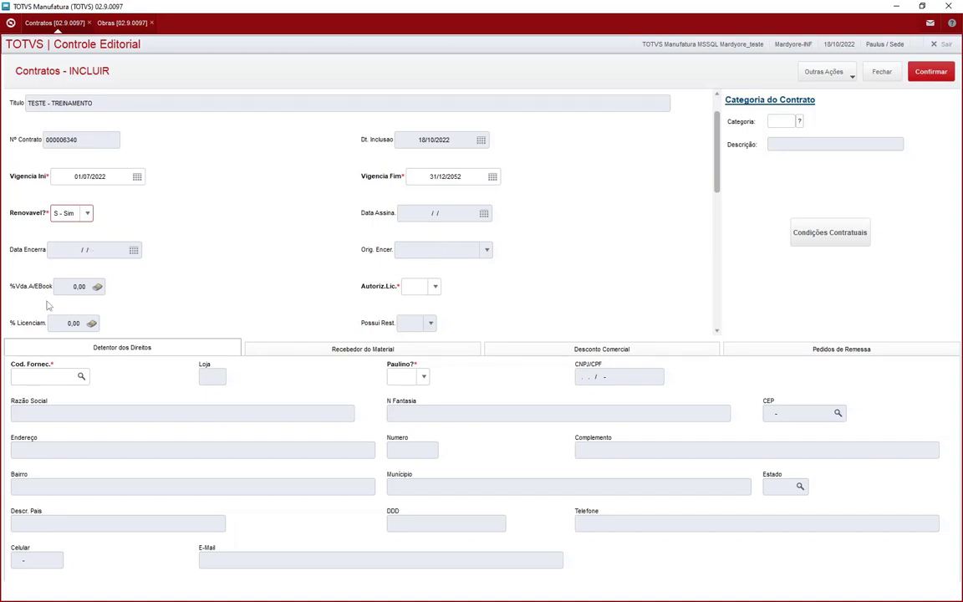
pyautogui.scroll(1, 151, 280)
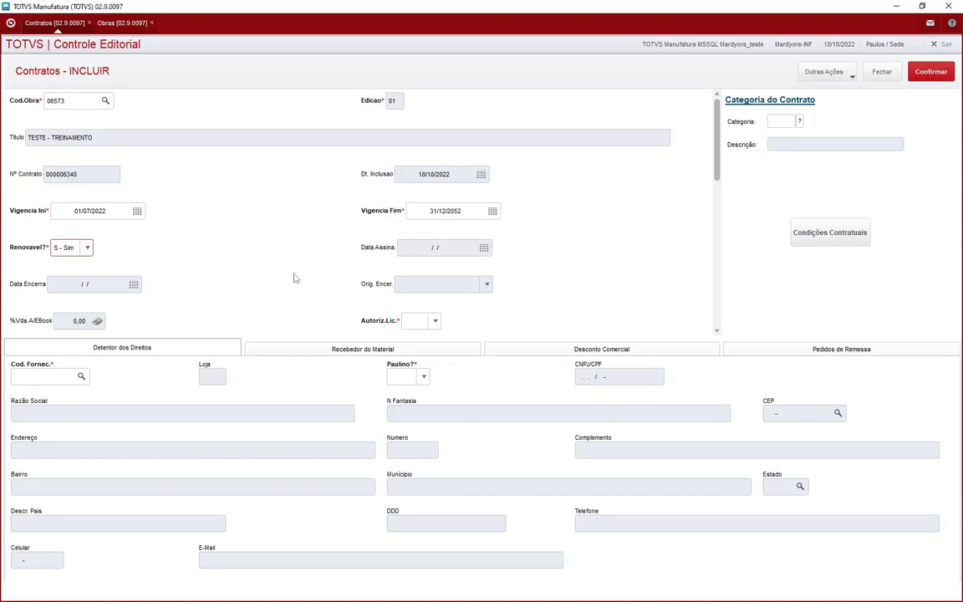
pyautogui.scroll(-1, 284, 259)
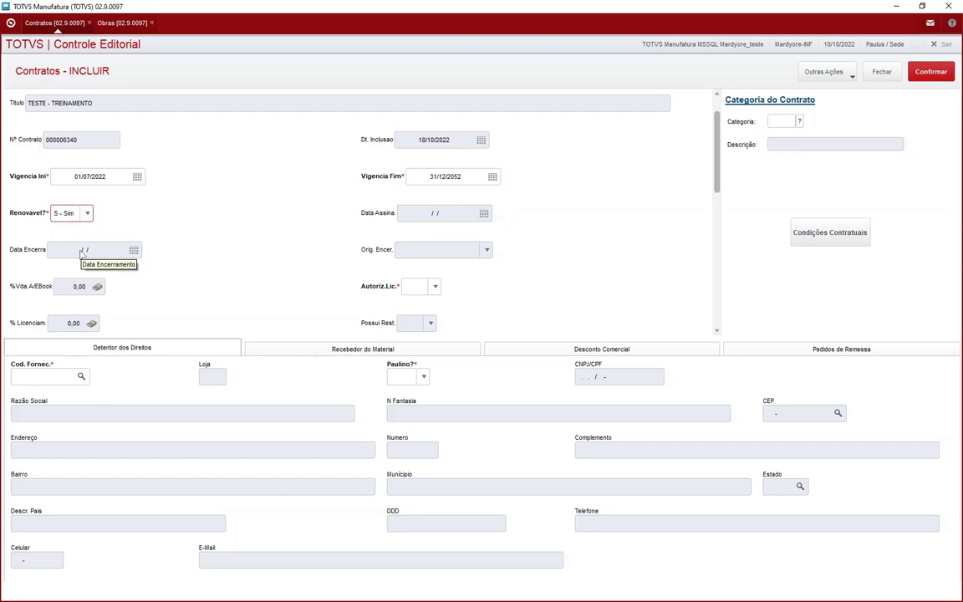
pyautogui.click(436, 177)
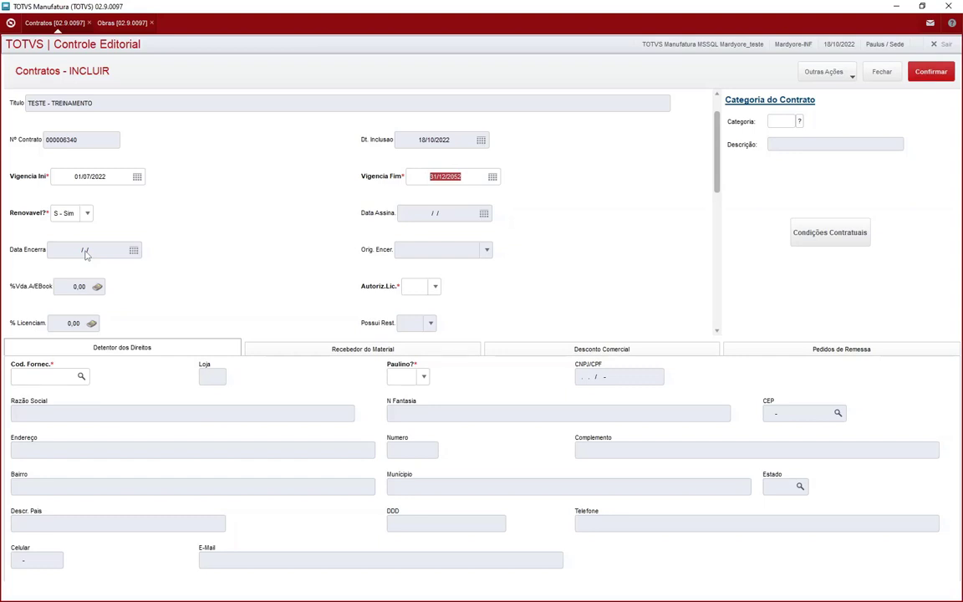
pyautogui.click(67, 212)
pyautogui.click(66, 219)
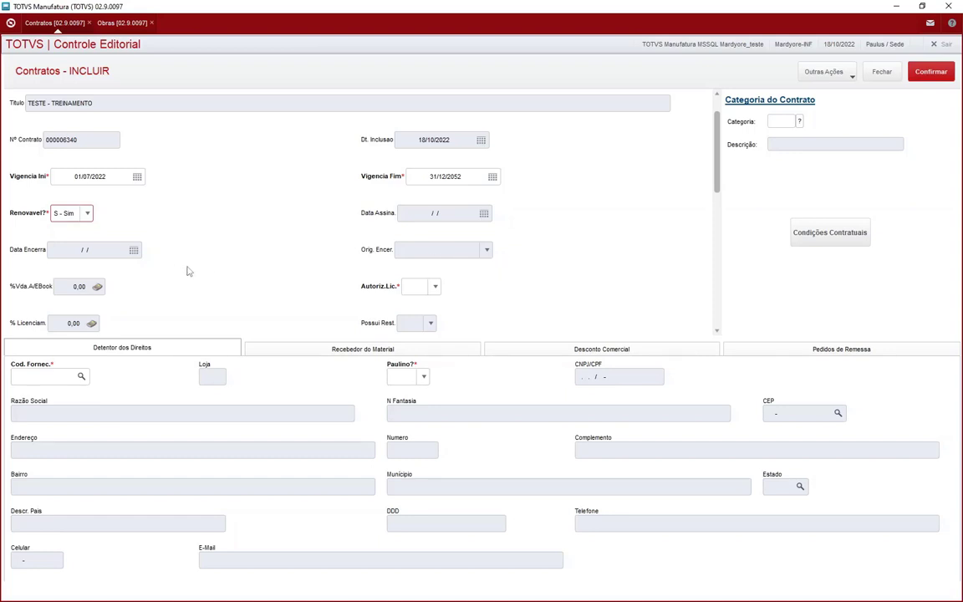
# Set the contract's Autoriz.Lic. and Possui Rest. fields to S - Sim
pyautogui.scroll(-1, 187, 271)
pyautogui.click(425, 252)
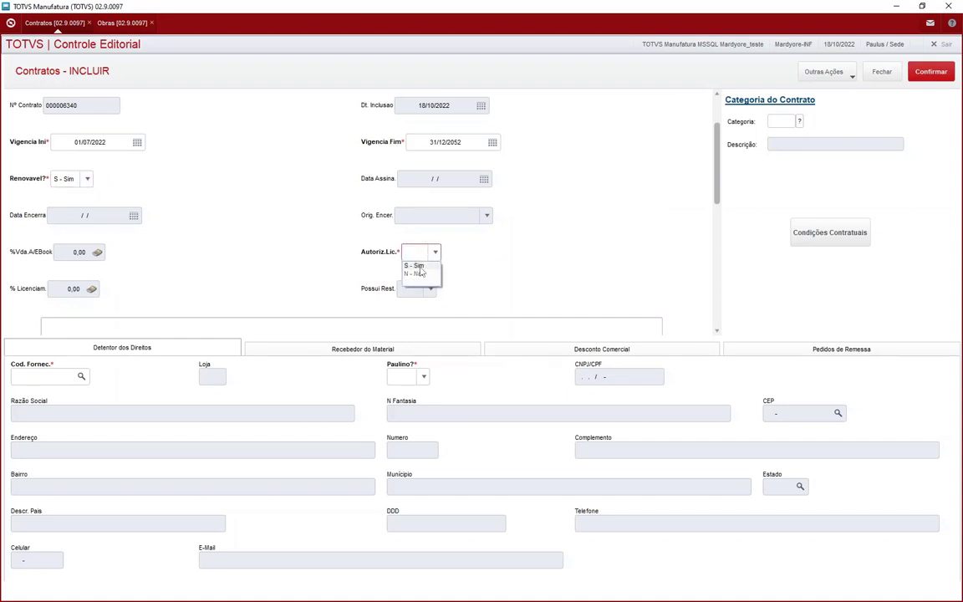
pyautogui.click(418, 266)
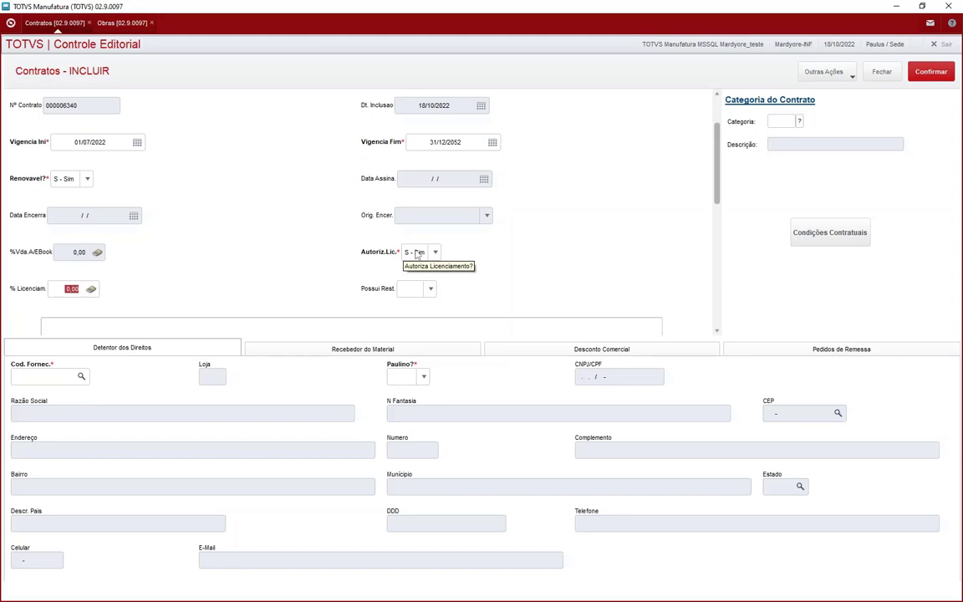
pyautogui.scroll(-1, 416, 253)
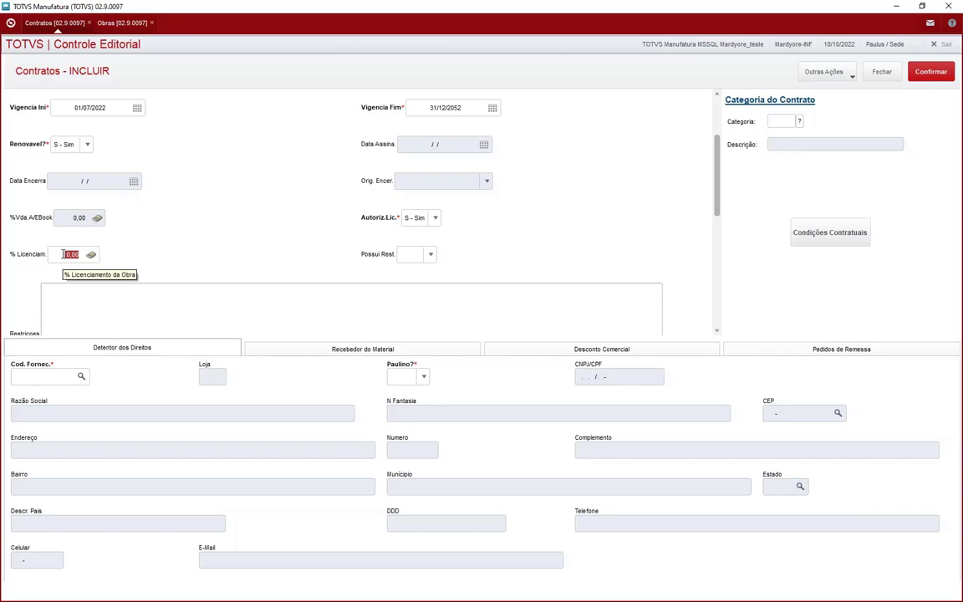
pyautogui.click(431, 255)
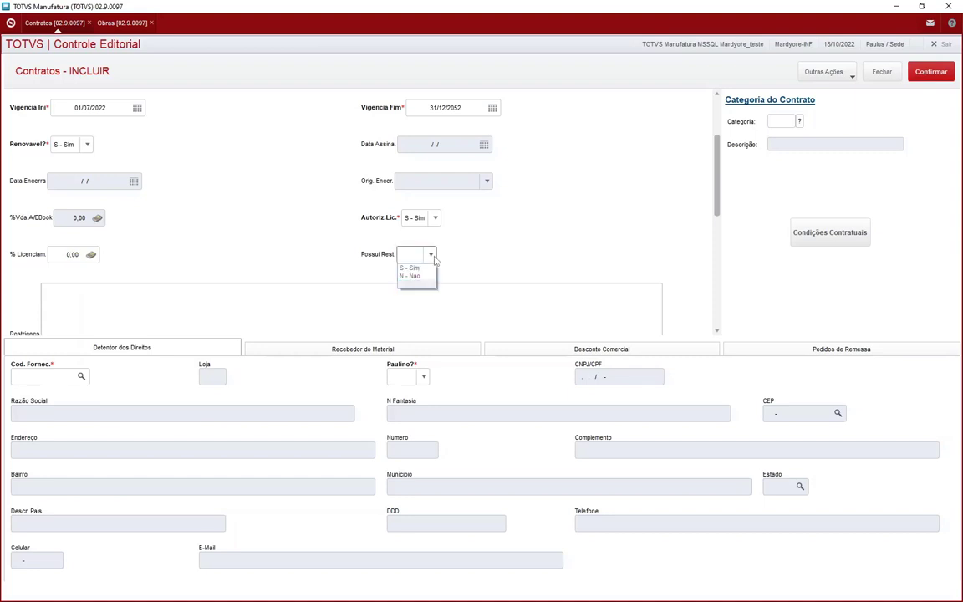
pyautogui.click(411, 267)
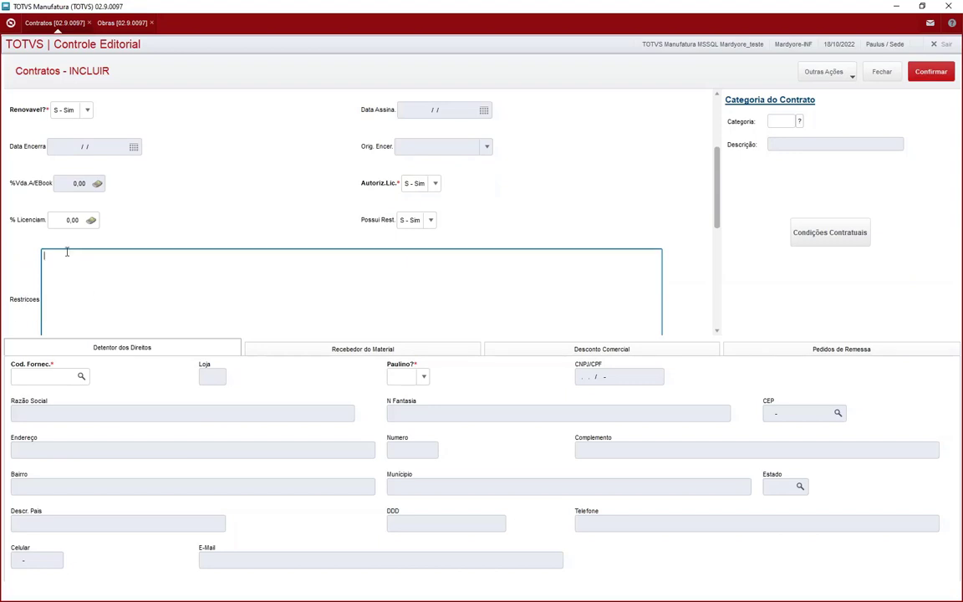
# Set the contract's Possui Rest. and Autoriz.Lic. fields to N - Nao
pyautogui.click(415, 222)
pyautogui.click(413, 241)
pyautogui.click(424, 184)
pyautogui.click(420, 205)
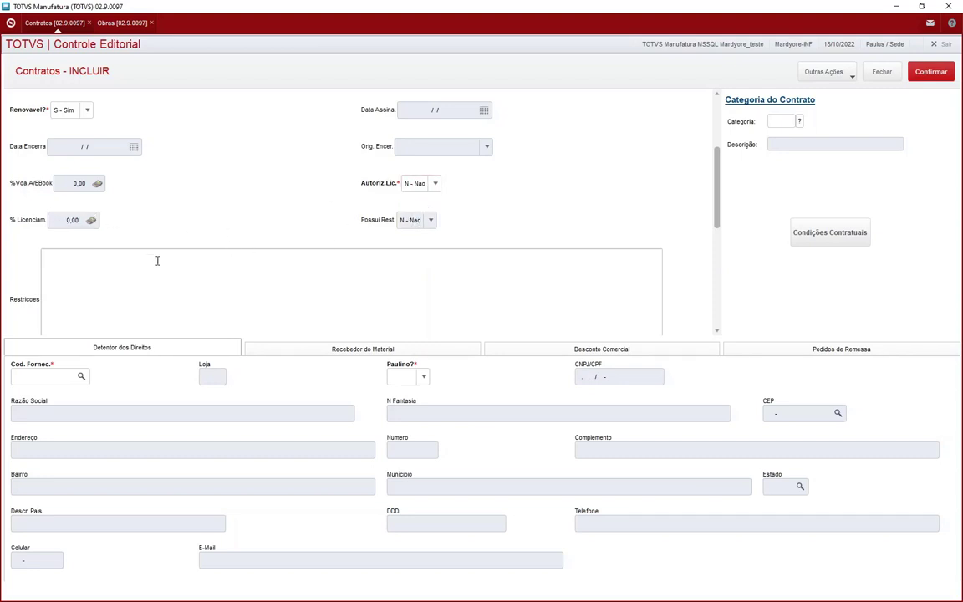
# Examine the remaining contract header fields, including Restricoes, Obs.Impres. and Obs.Internas
pyautogui.scroll(-2, 112, 266)
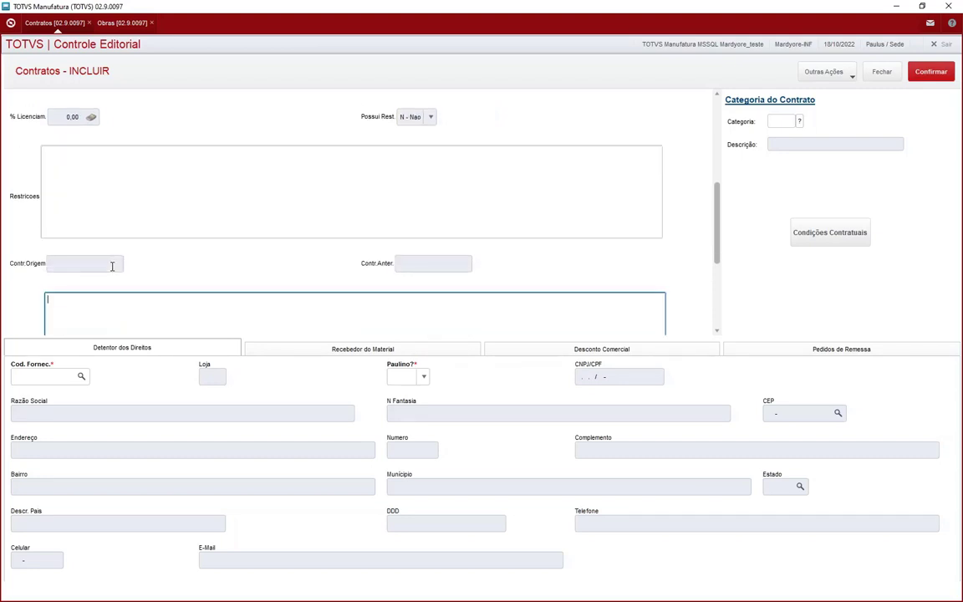
pyautogui.scroll(-3, 112, 265)
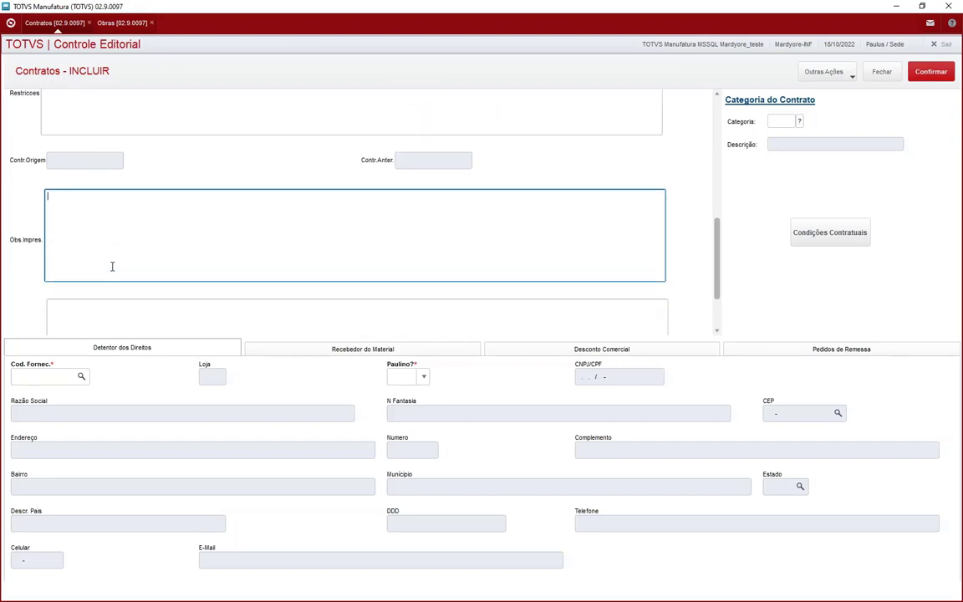
pyautogui.scroll(-1, 112, 266)
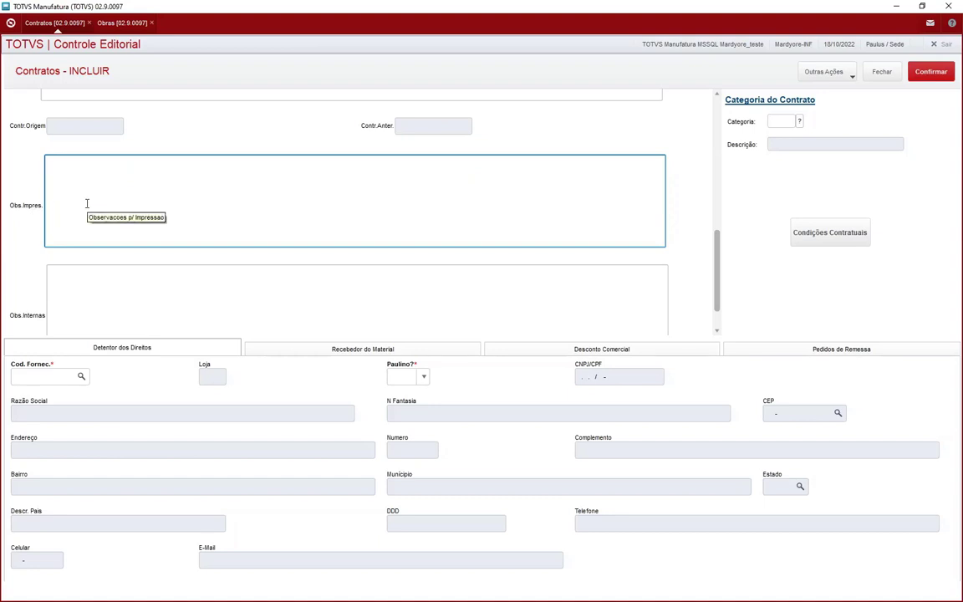
pyautogui.click(86, 275)
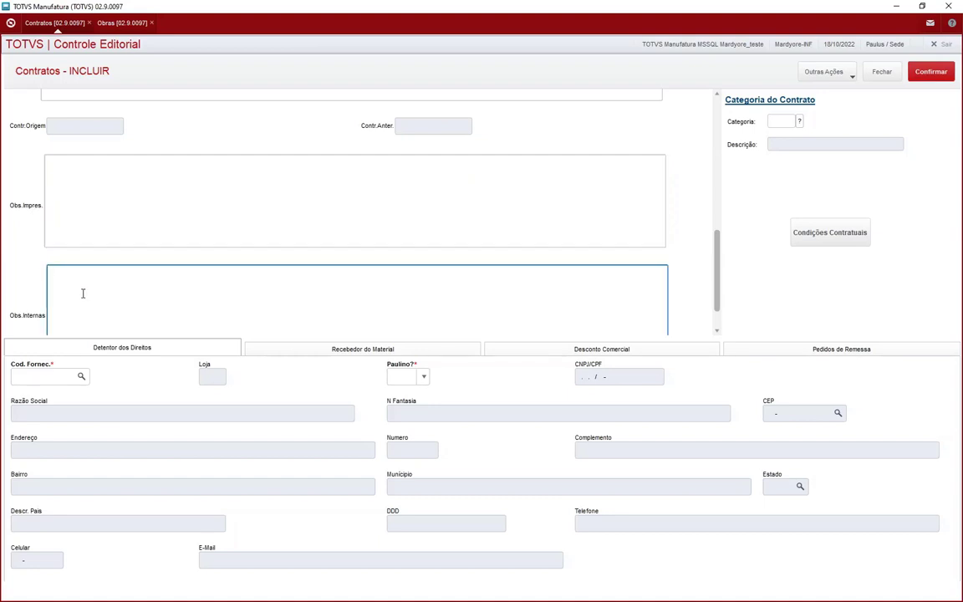
pyautogui.scroll(-1, 83, 292)
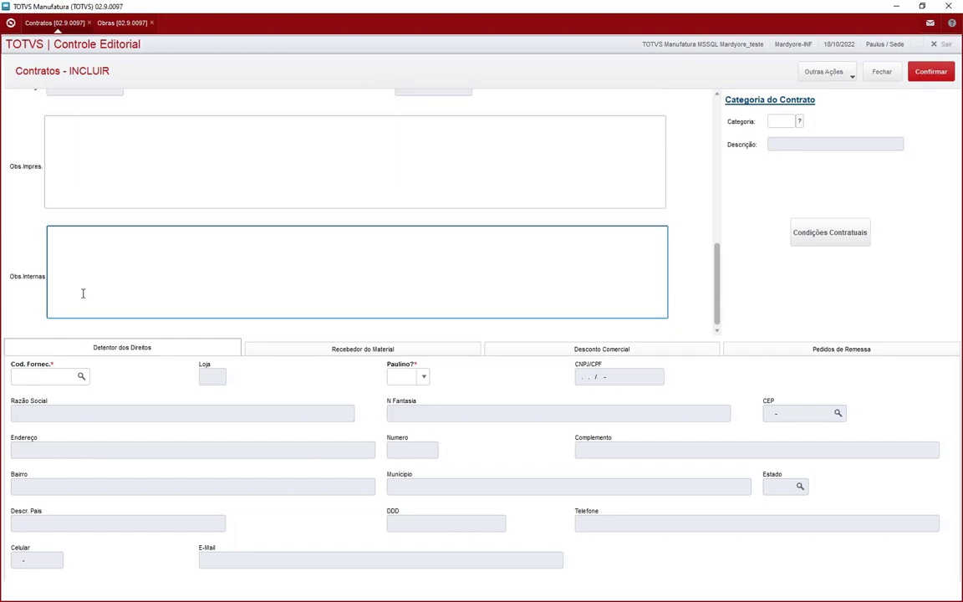
pyautogui.scroll(6, 106, 242)
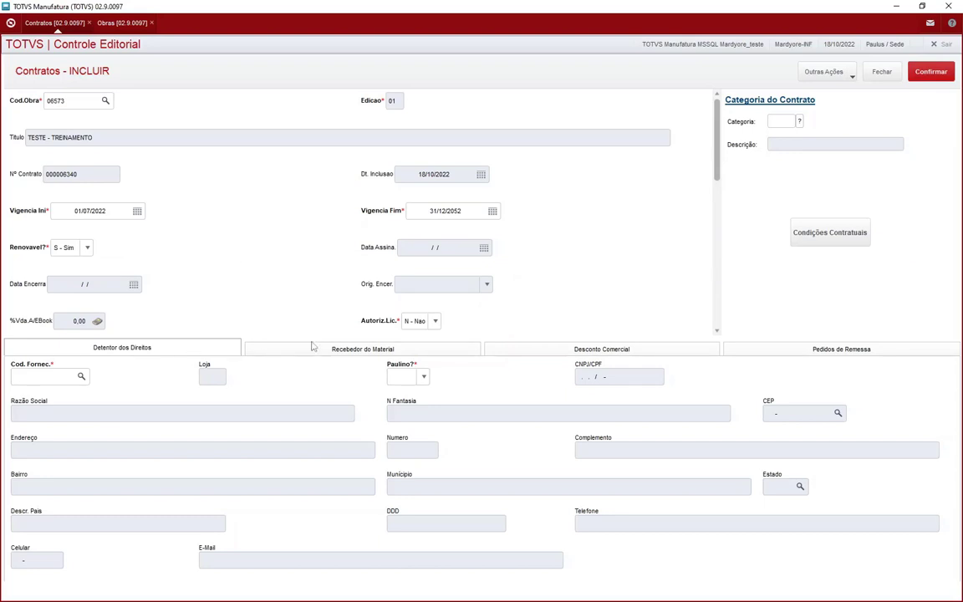
# Look up the rights holder's Cod. Fornec. by searching suppliers by CNPJ/CPF with the first digits of the author's number
pyautogui.click(64, 378)
pyautogui.click(81, 378)
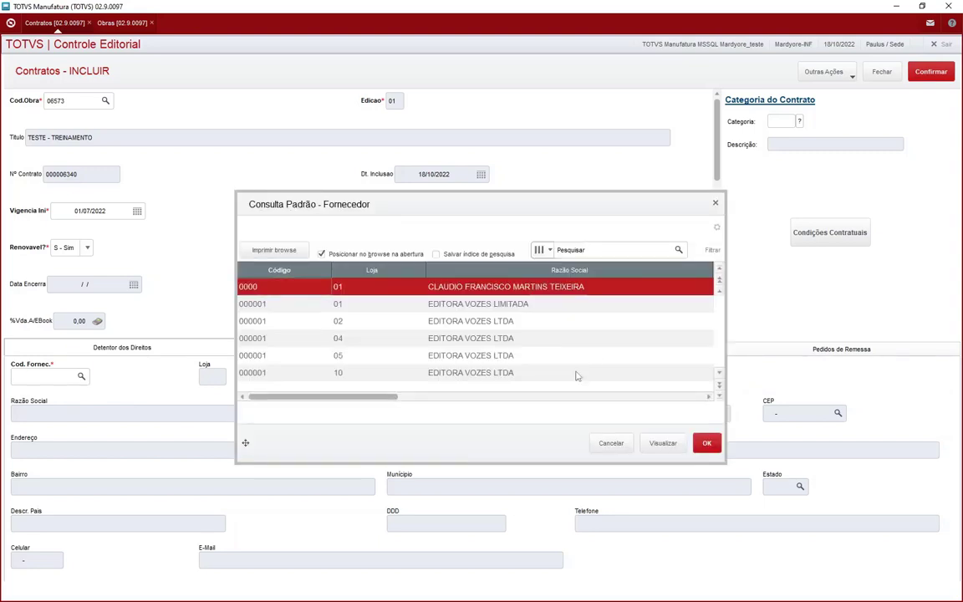
pyautogui.click(542, 249)
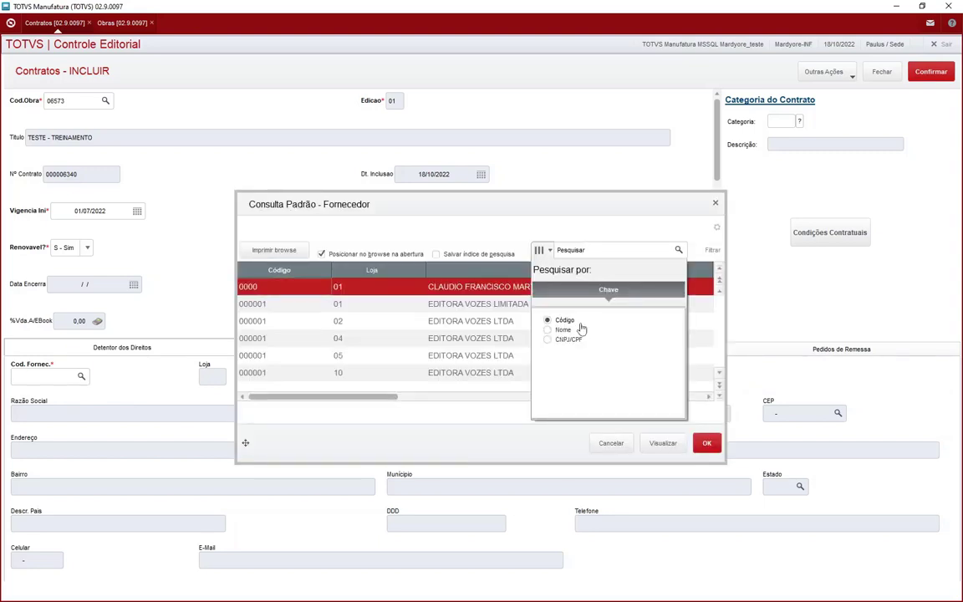
pyautogui.click(563, 330)
pyautogui.click(565, 339)
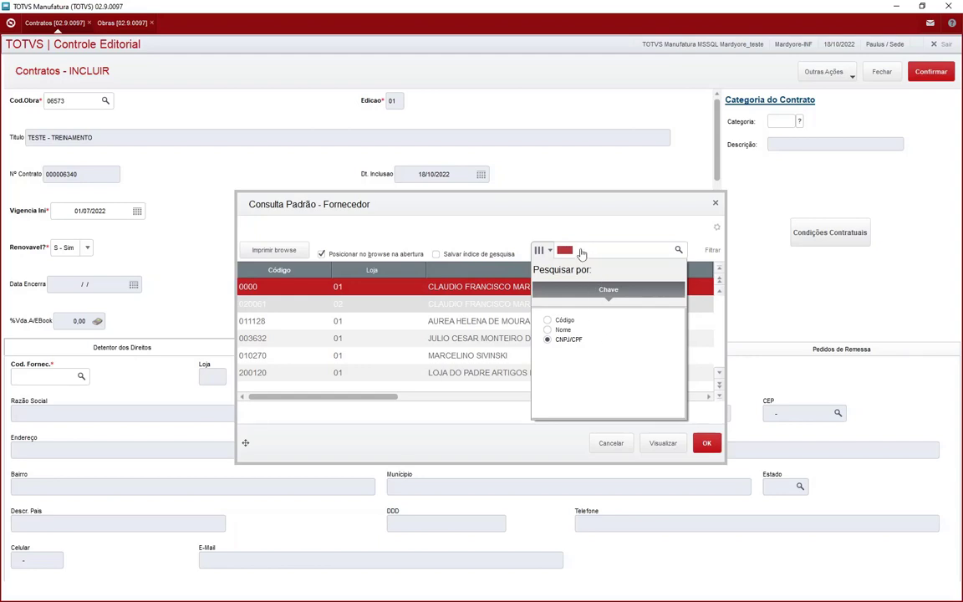
pyautogui.click(582, 252)
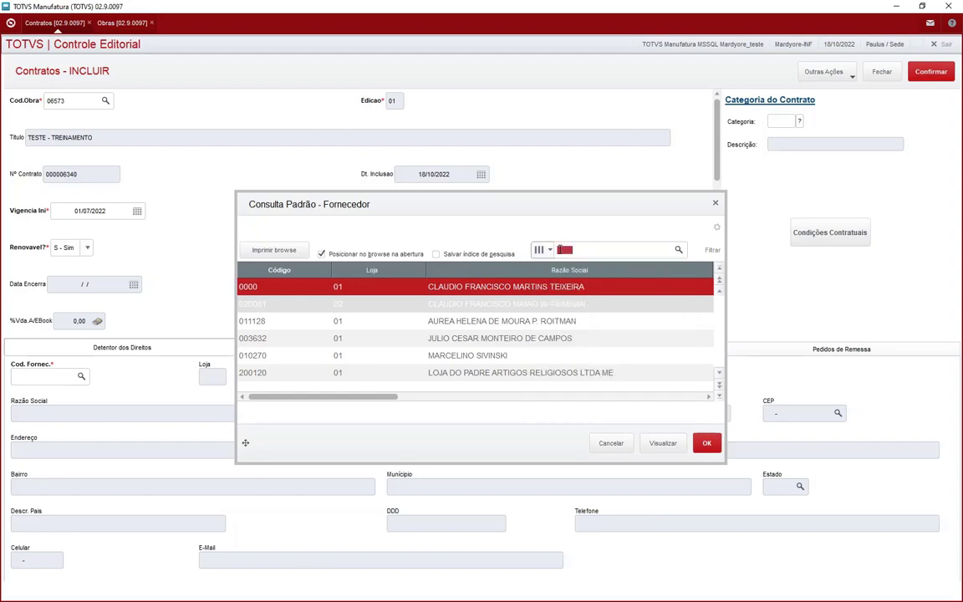
pyautogui.click(679, 250)
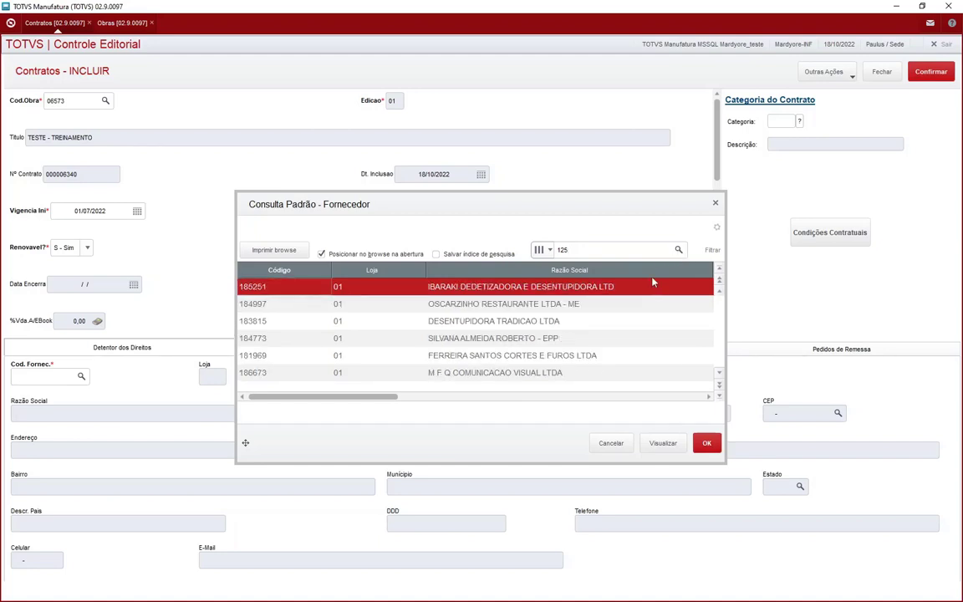
# Choose the author's supplier record, Loja 01, from the CNPJ/CPF search results as the contract's rights holder
pyautogui.click(485, 357)
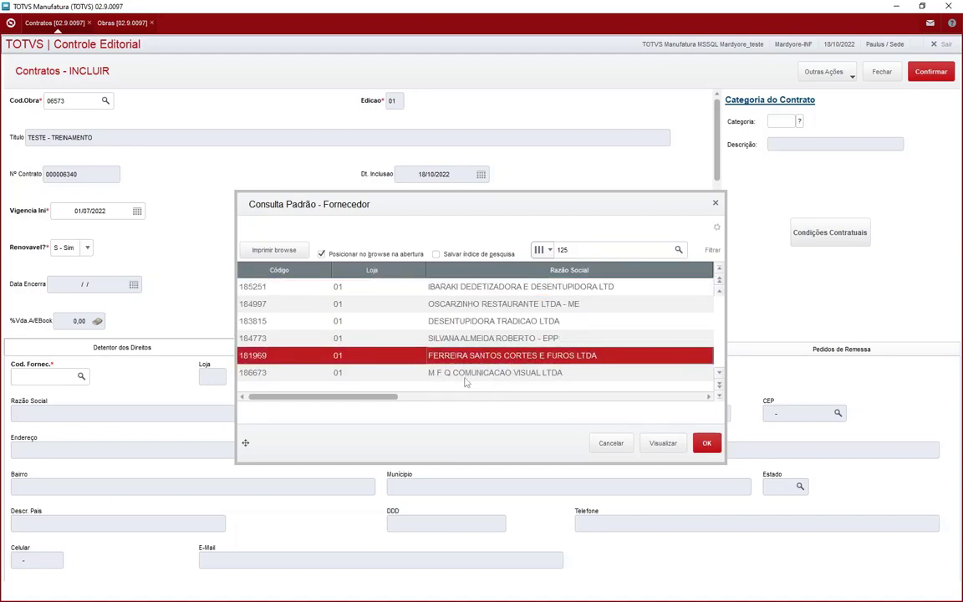
pyautogui.scroll(-3, 460, 338)
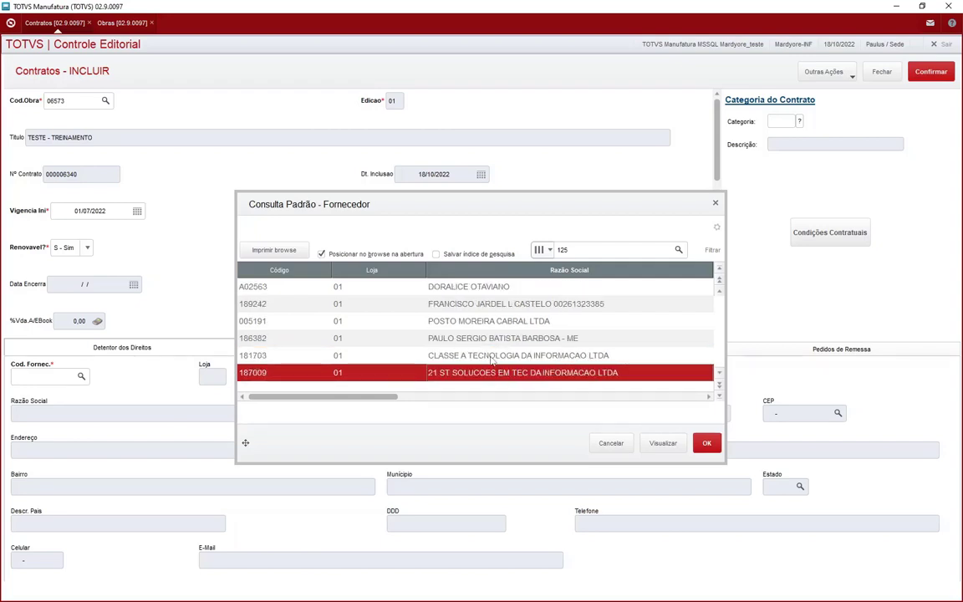
pyautogui.click(470, 292)
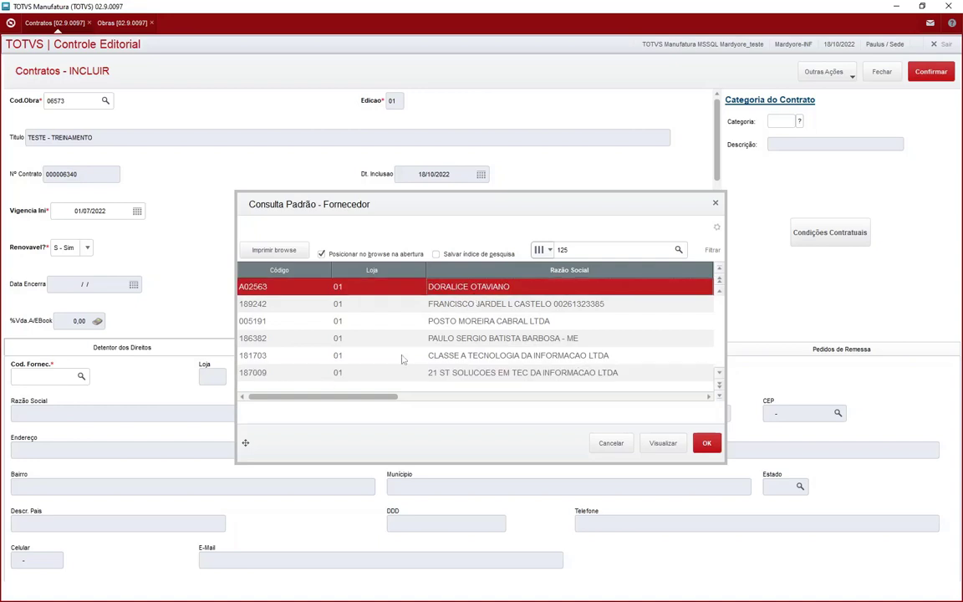
pyautogui.moveTo(410, 396); pyautogui.dragTo(321, 397)
pyautogui.doubleClick(360, 288)
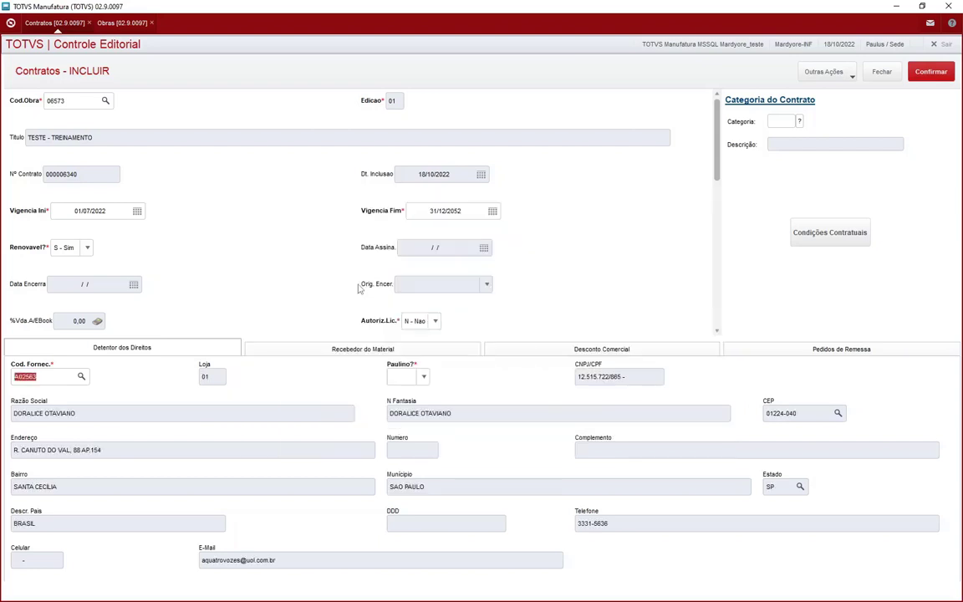
# Set the rights holder's Paulino? field to N - Nao
pyautogui.click(411, 380)
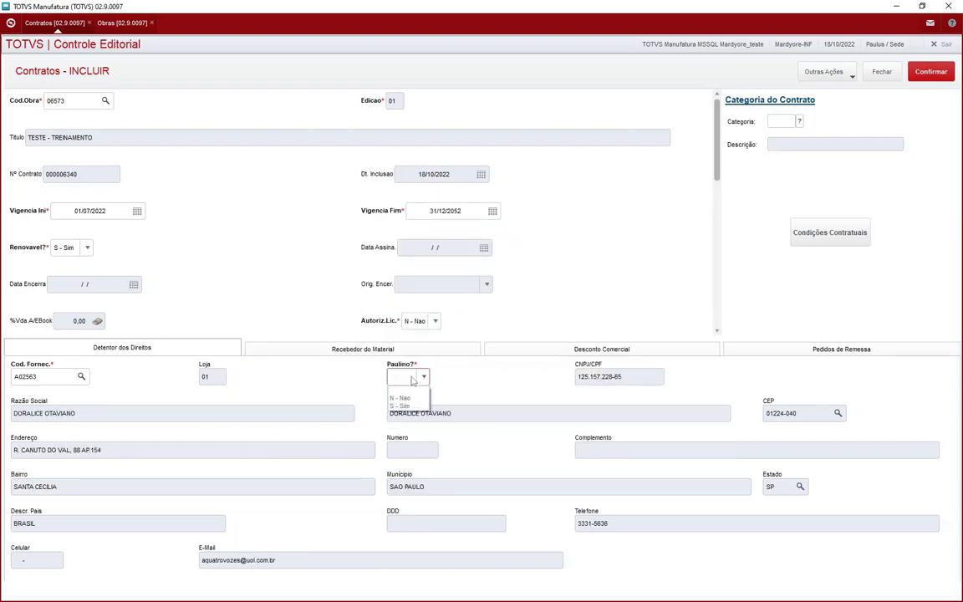
pyautogui.click(399, 400)
pyautogui.click(398, 378)
pyautogui.click(405, 407)
pyautogui.click(409, 376)
pyautogui.click(410, 397)
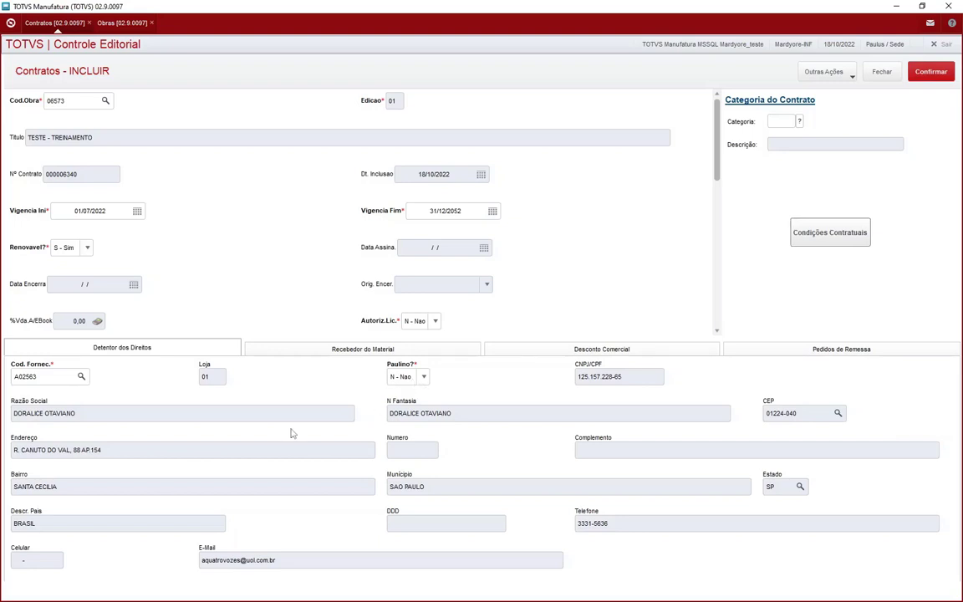
# Look through the available contract categories for the Categoria field
pyautogui.click(775, 122)
pyautogui.click(800, 122)
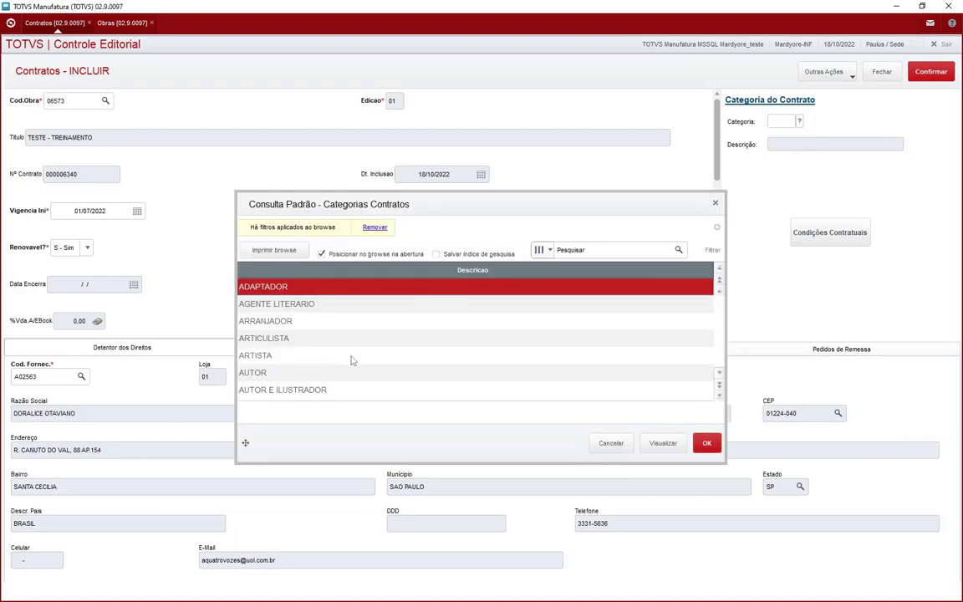
pyautogui.press('Down')
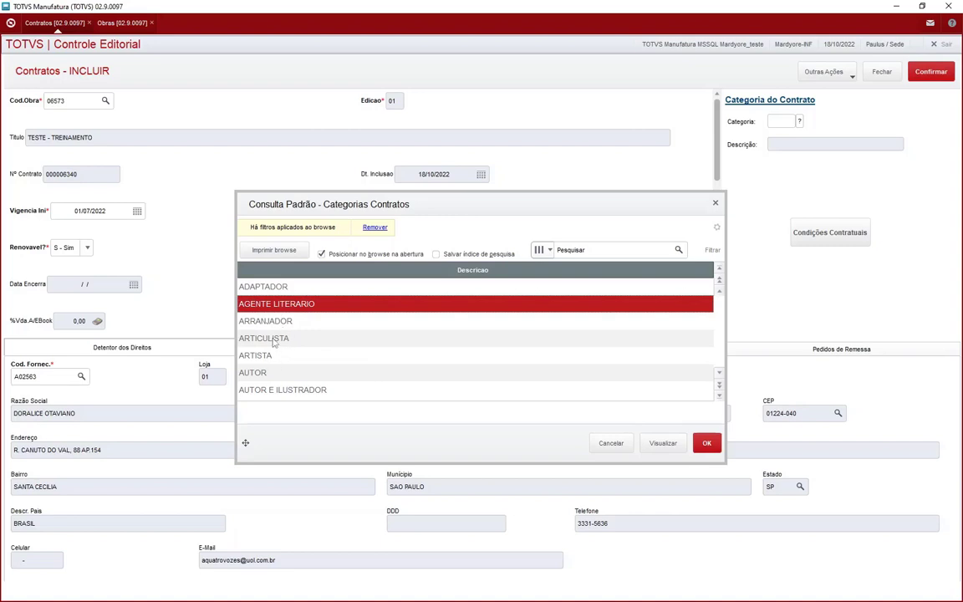
pyautogui.press('Down')
pyautogui.press('Down')
pyautogui.press('Down')
pyautogui.press('Down')
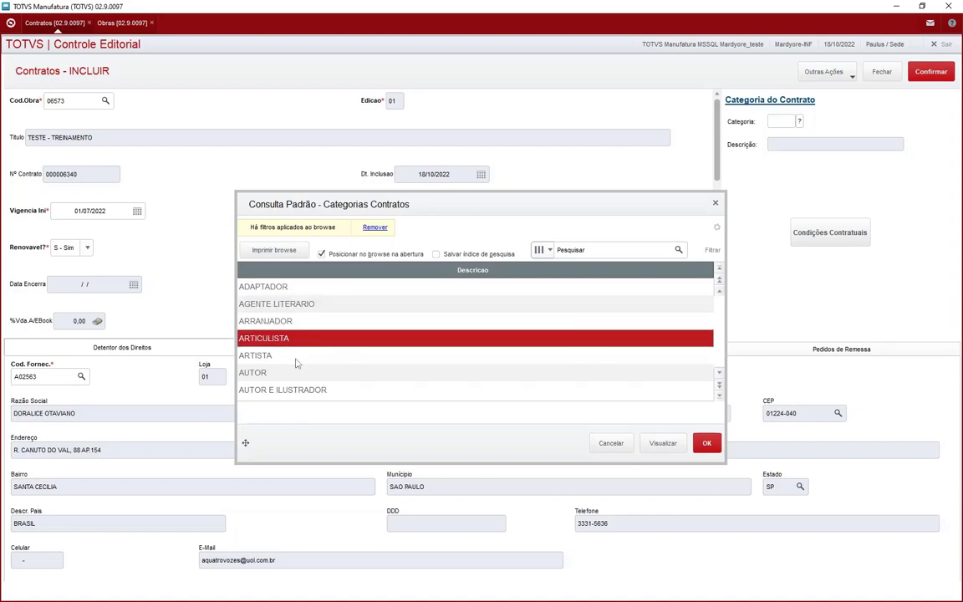
pyautogui.press('Down')
pyautogui.press('Down')
pyautogui.press('Down')
pyautogui.press('Down')
pyautogui.press('Down')
pyautogui.press('Down')
pyautogui.press('Down')
pyautogui.press('Down')
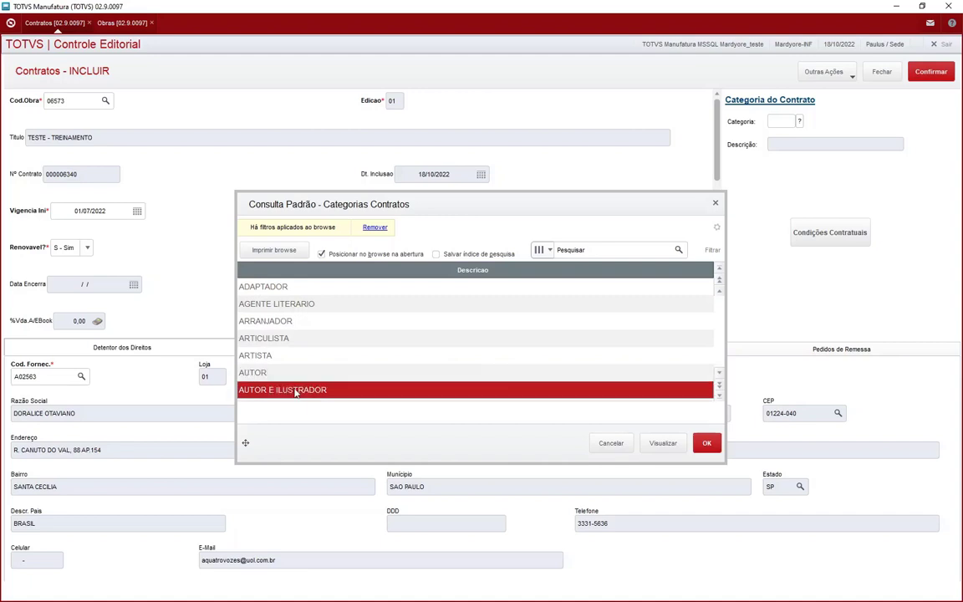
pyautogui.press('Down')
pyautogui.press('Down')
pyautogui.press('Down')
pyautogui.press('Down')
pyautogui.press('Down')
pyautogui.press('Down')
pyautogui.press('Down')
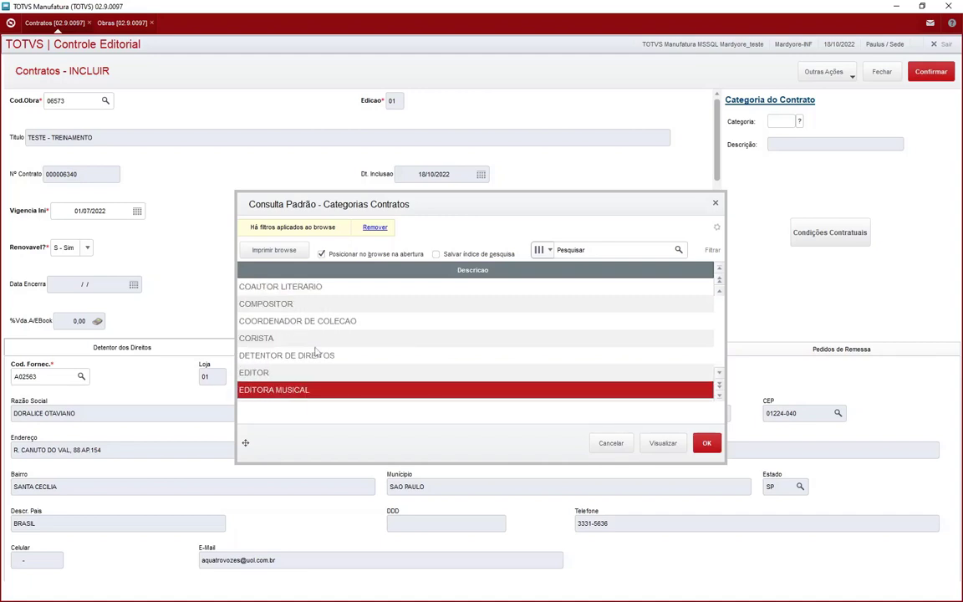
pyautogui.press('Down')
pyautogui.press('Down')
pyautogui.press('Down')
pyautogui.press('Down')
pyautogui.press('Down')
pyautogui.press('Down')
pyautogui.press('Down')
pyautogui.press('Down')
pyautogui.press('Down')
pyautogui.scroll(4, 316, 352)
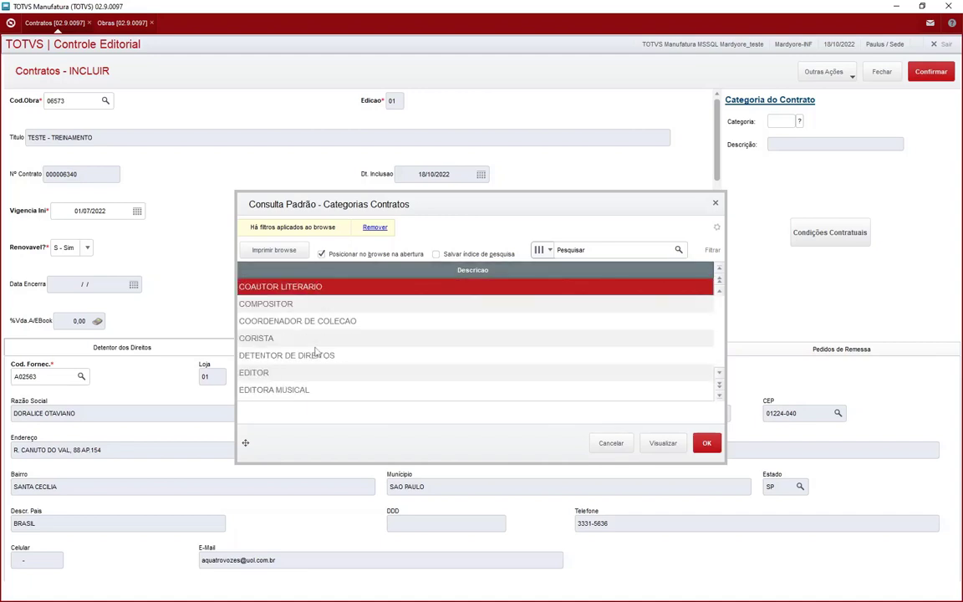
# Set the contract's category to AUTOR
pyautogui.click(277, 373)
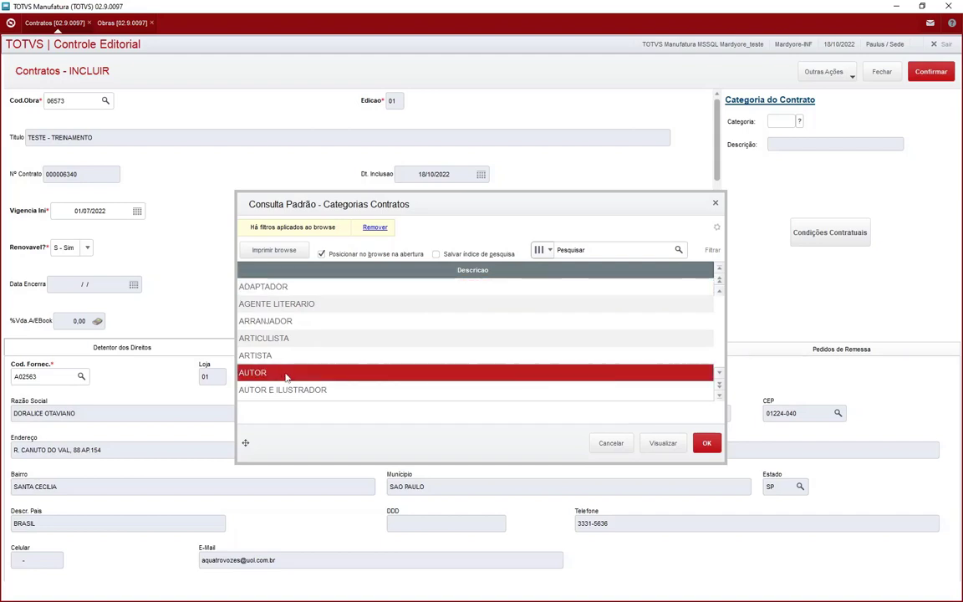
pyautogui.doubleClick(316, 373)
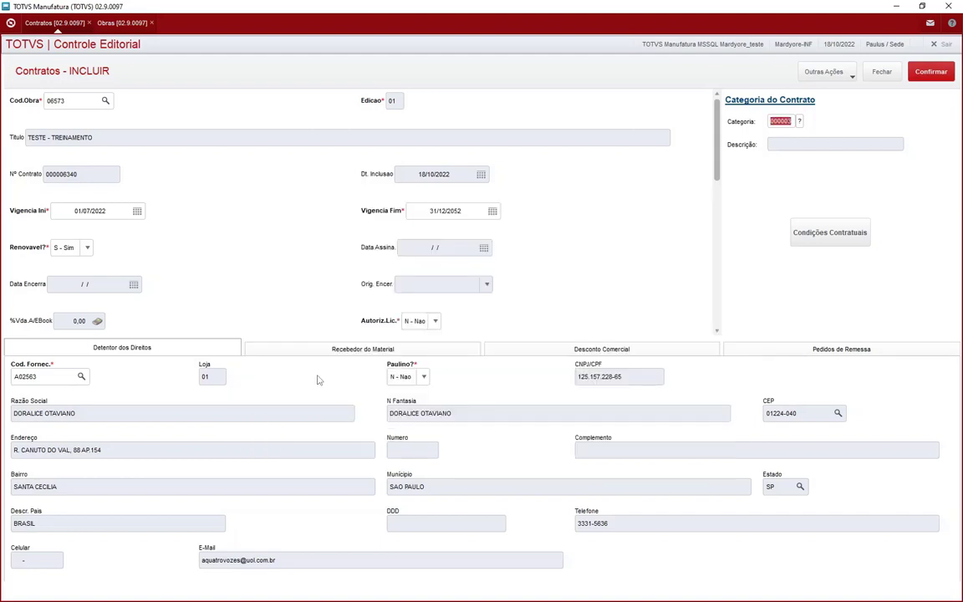
pyautogui.press('Tab')
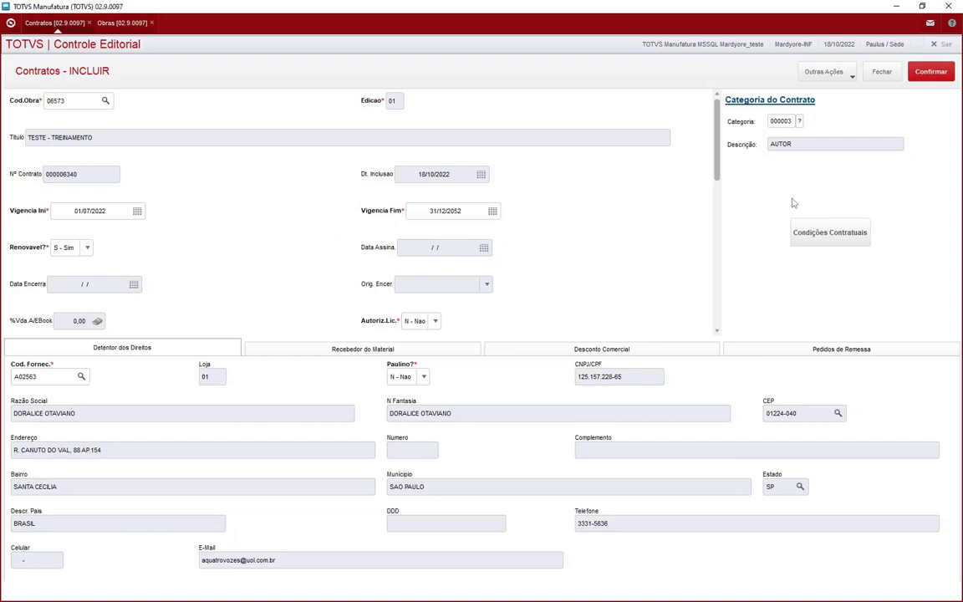
# In the Condições Contratuais for % Sobre Vendas, set the payment form to % Sobre as Vendas SEM Adiantamento
pyautogui.click(831, 239)
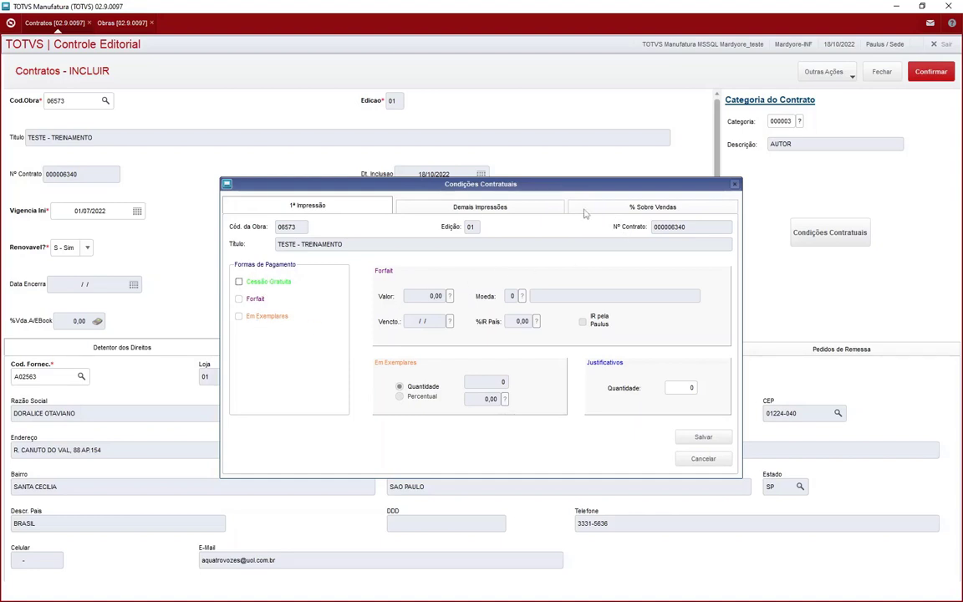
pyautogui.click(640, 209)
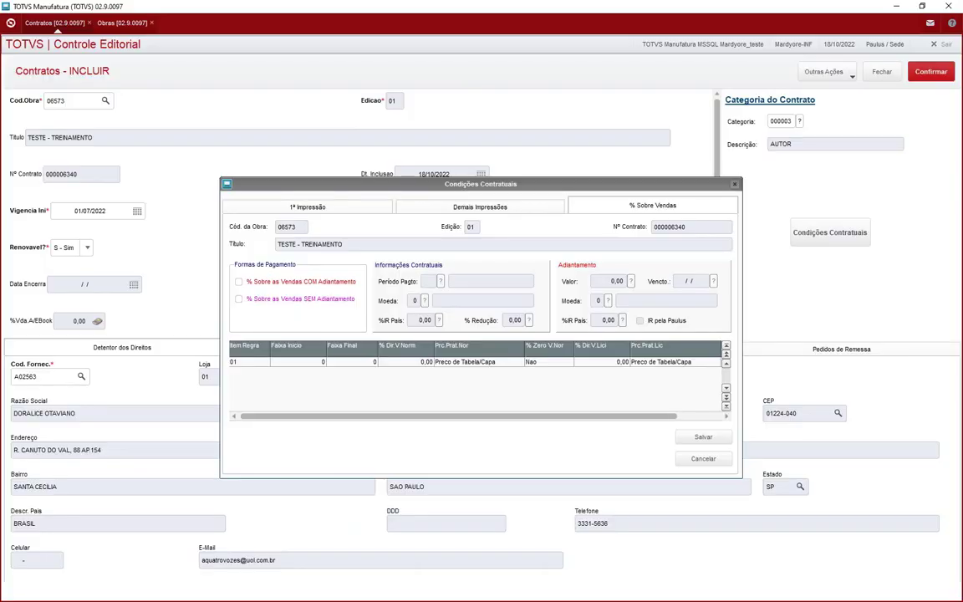
pyautogui.click(239, 299)
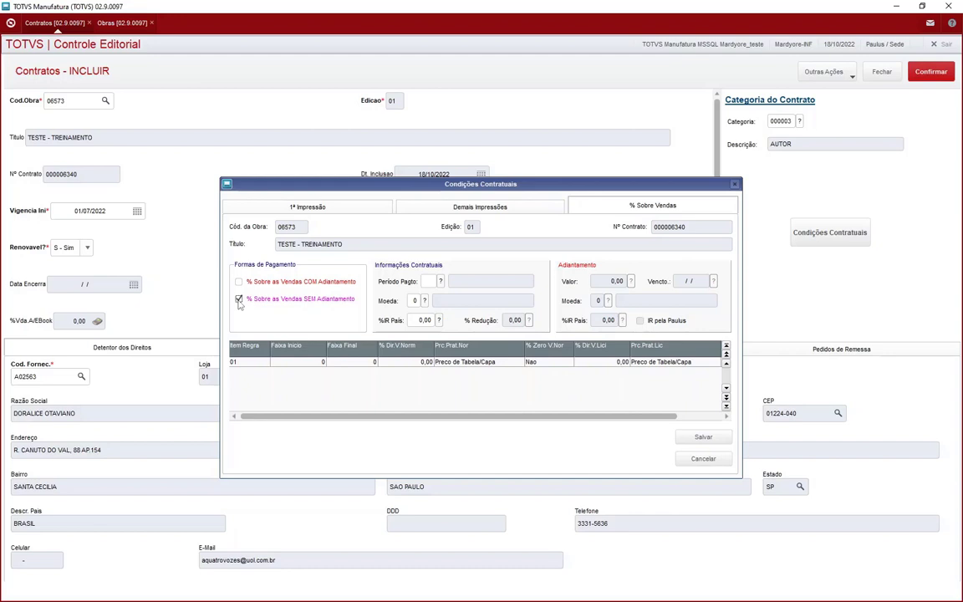
pyautogui.click(239, 300)
pyautogui.click(239, 298)
pyautogui.click(239, 282)
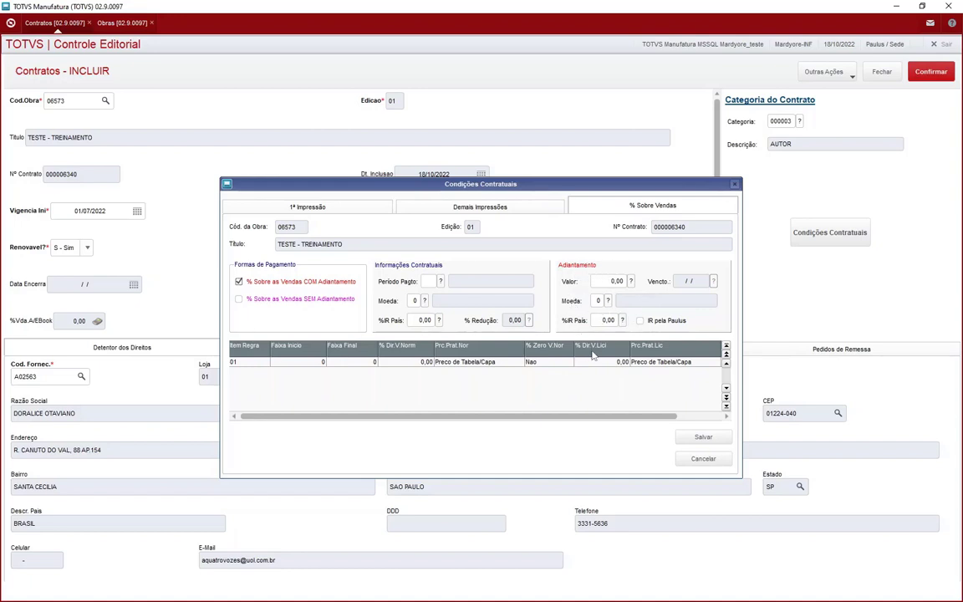
pyautogui.click(239, 282)
pyautogui.click(239, 299)
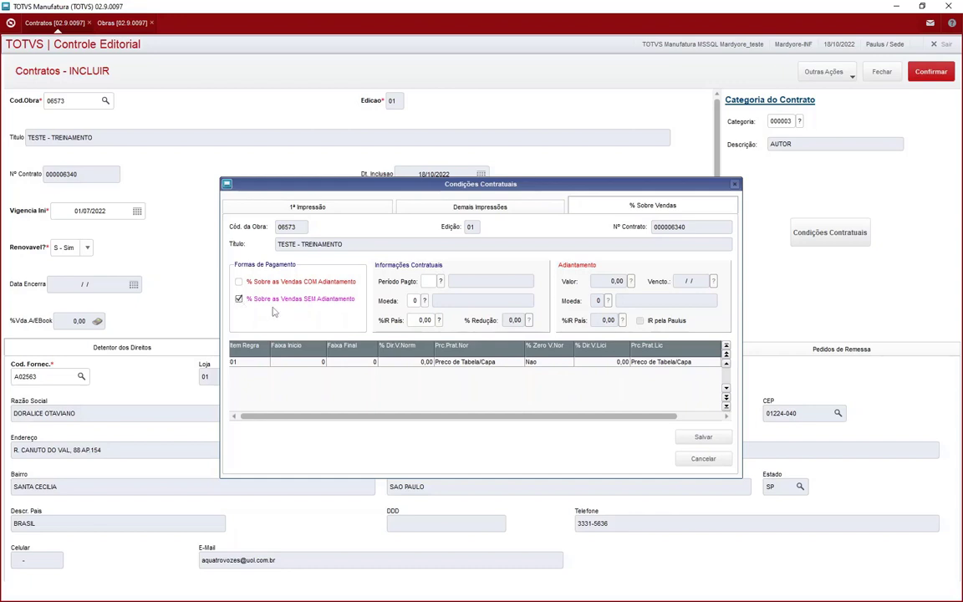
# Set the payment period (Período Pagto) to 03 - TRIMESTRAL
pyautogui.click(422, 281)
pyautogui.click(441, 285)
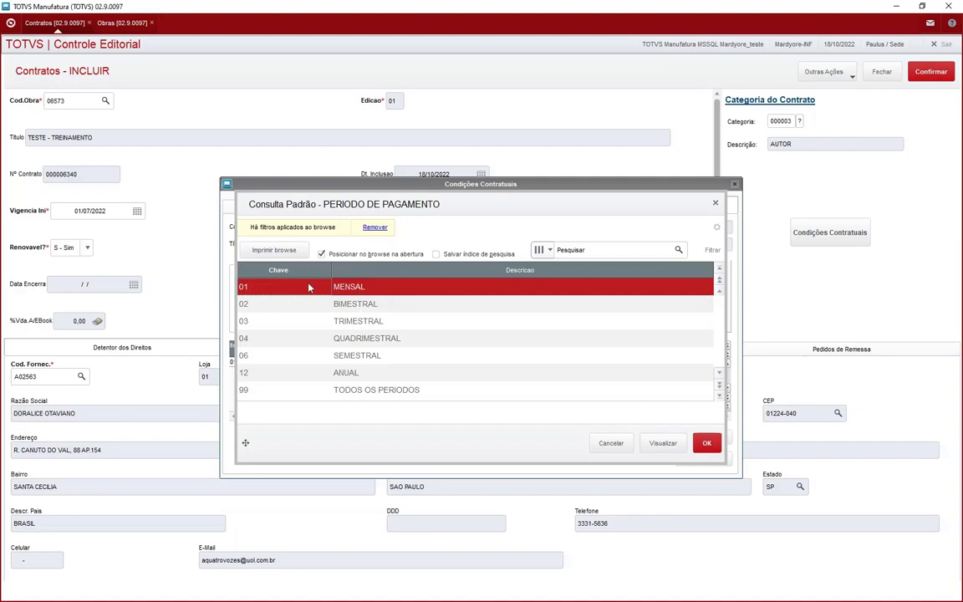
pyautogui.click(351, 373)
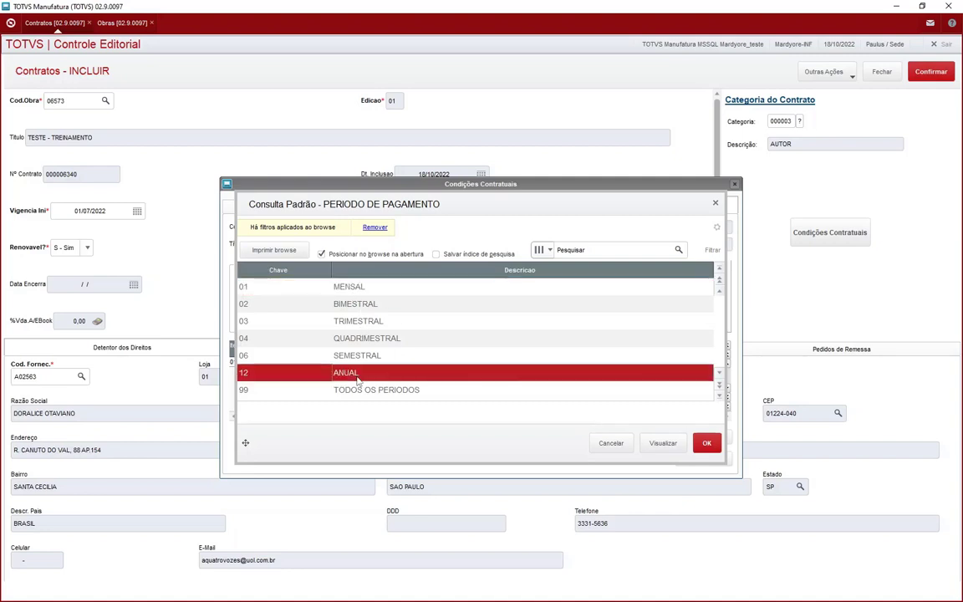
pyautogui.click(368, 289)
pyautogui.click(371, 305)
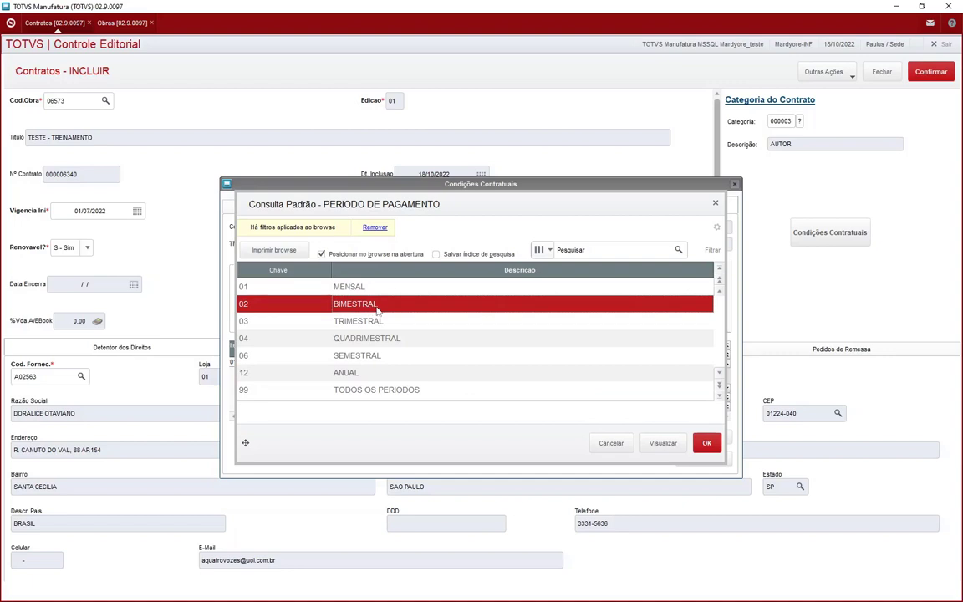
pyautogui.click(328, 323)
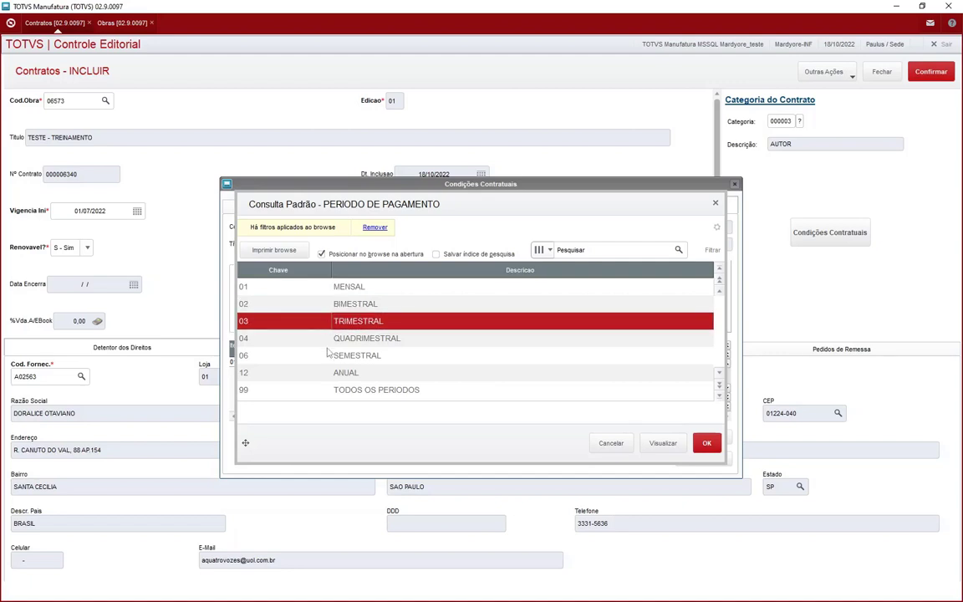
pyautogui.doubleClick(365, 323)
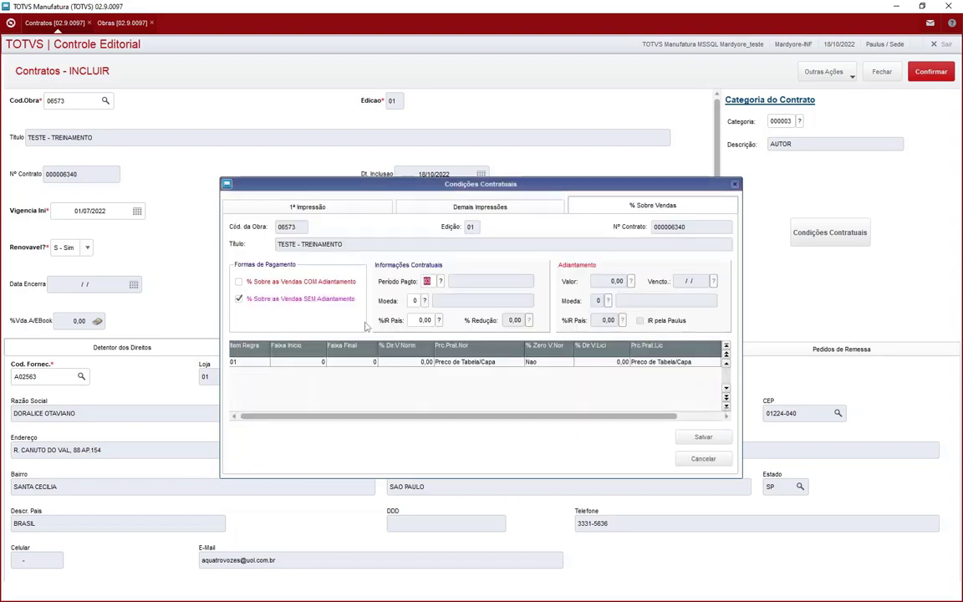
# Set the currency (Moeda) under Informações Contratuais to 1 - REAL
pyautogui.click(424, 302)
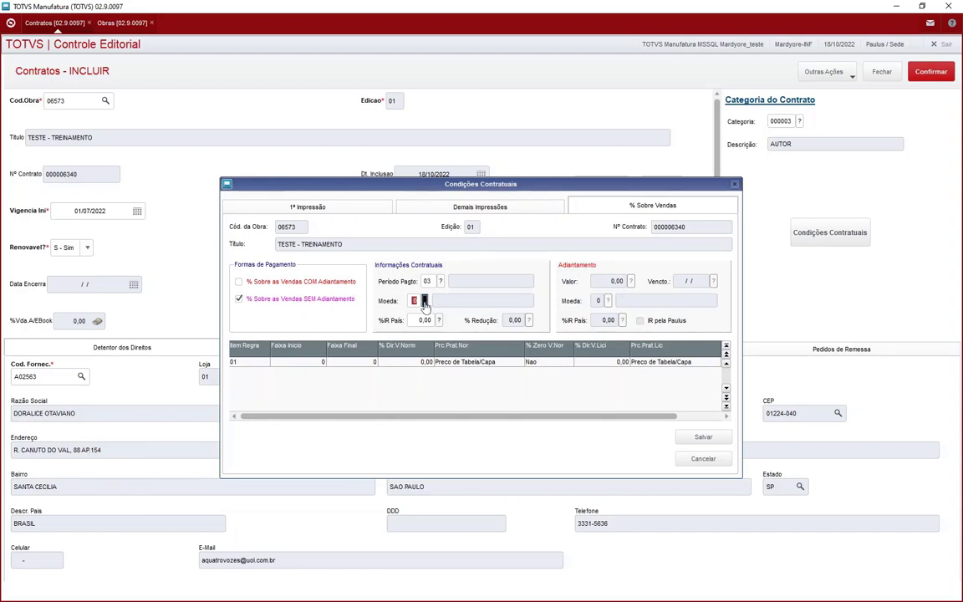
pyautogui.click(423, 302)
pyautogui.doubleClick(266, 291)
pyautogui.click(459, 373)
# Examine the other currencies offered for the contract's Moeda field, leaving the lookup without choosing another one
pyautogui.click(424, 300)
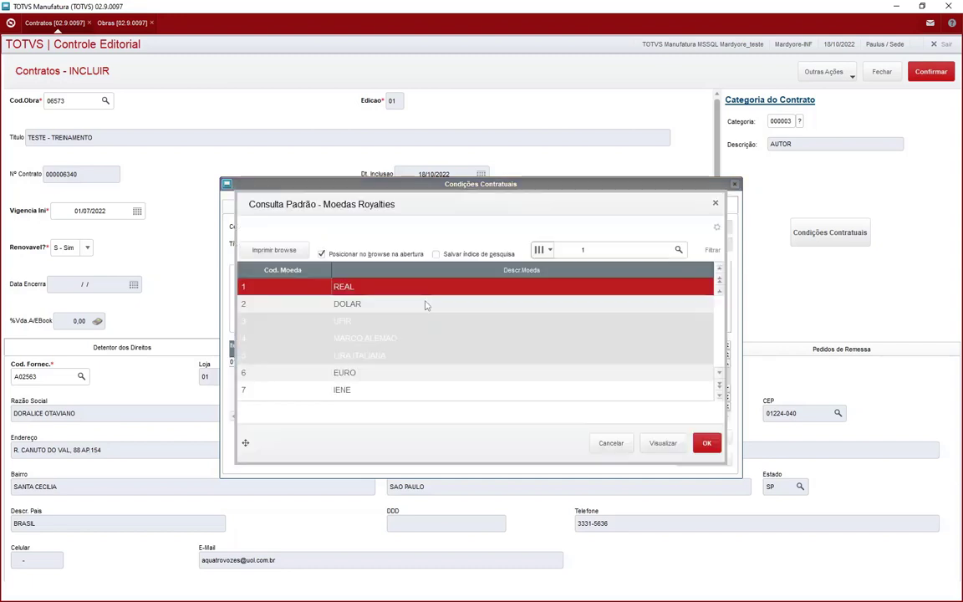
pyautogui.click(307, 306)
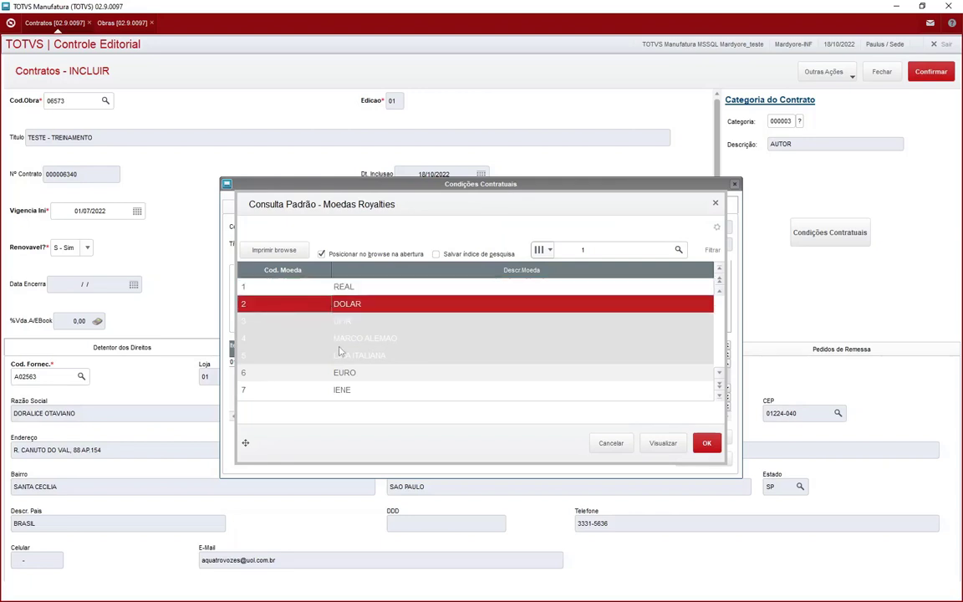
pyautogui.click(307, 376)
pyautogui.click(319, 392)
pyautogui.scroll(-3, 318, 392)
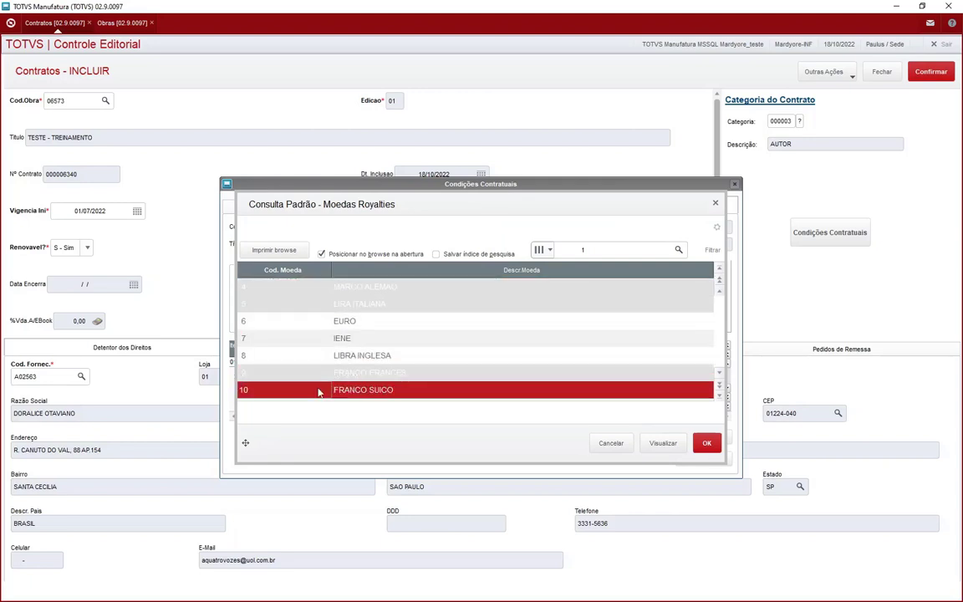
pyautogui.scroll(9, 364, 338)
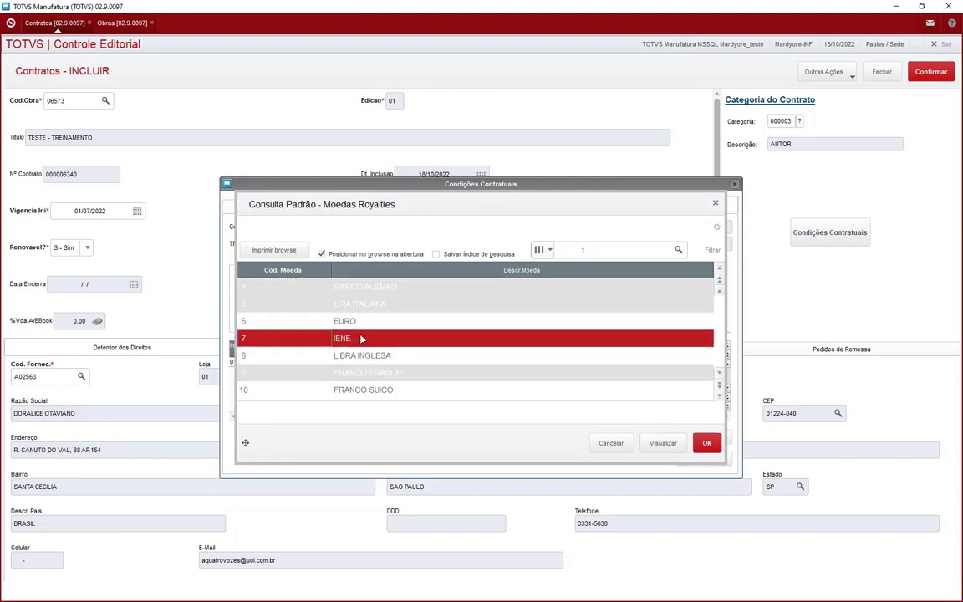
pyautogui.click(611, 443)
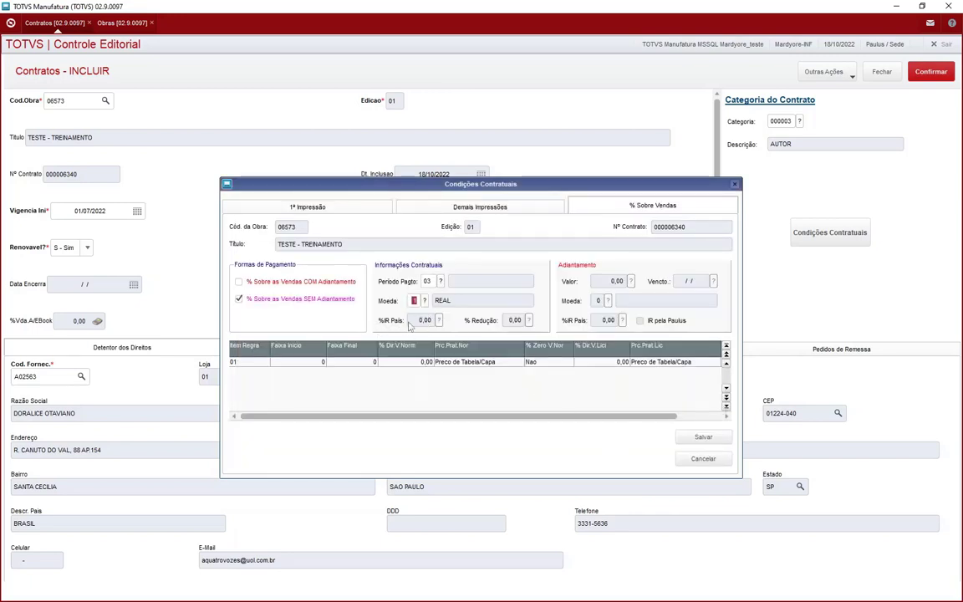
pyautogui.press('Tab')
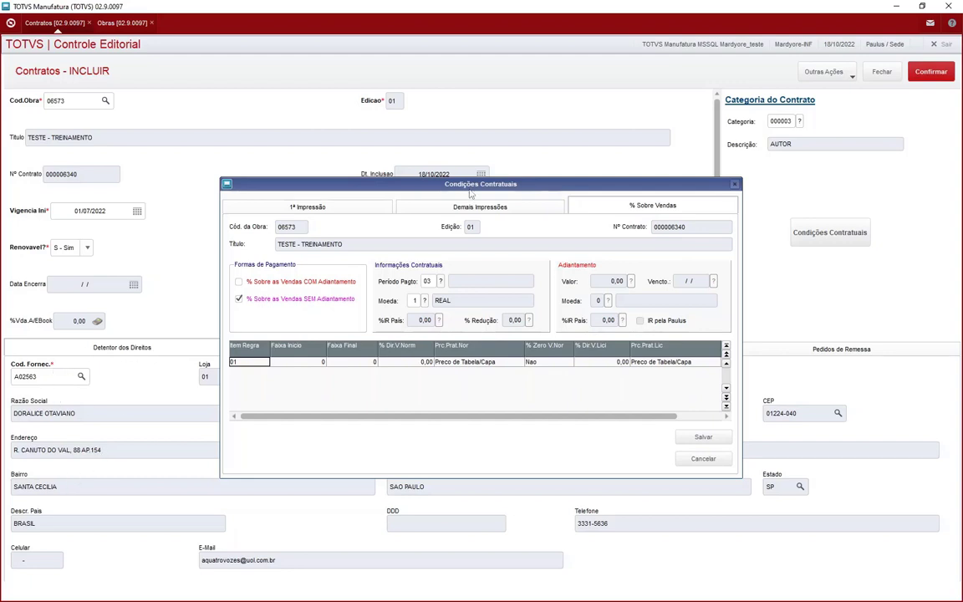
# Try to change the contract's currency to 2 - DOLAR and restore Moeda to 1 - REAL
pyautogui.moveTo(466, 187); pyautogui.dragTo(434, 120)
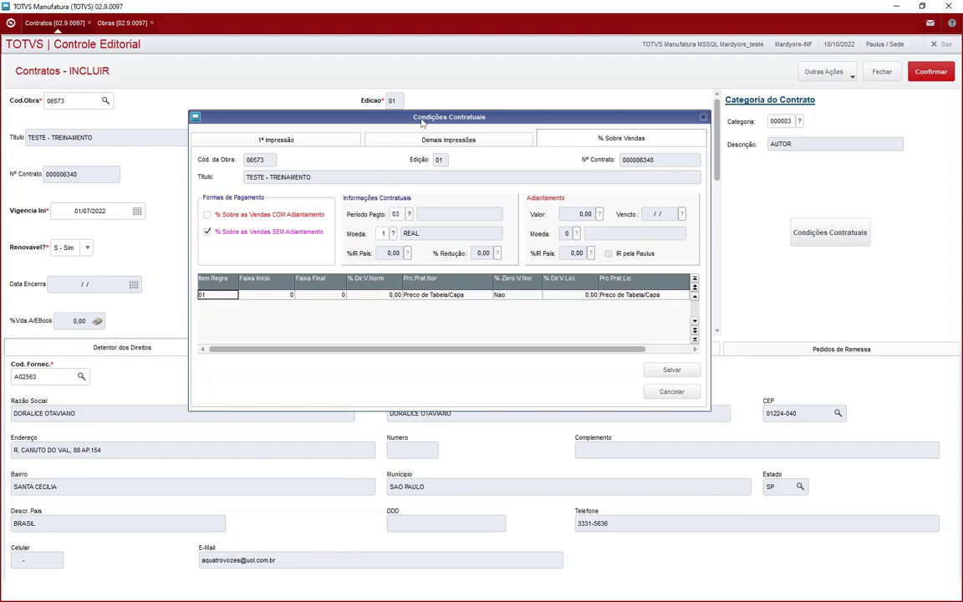
pyautogui.click(403, 302)
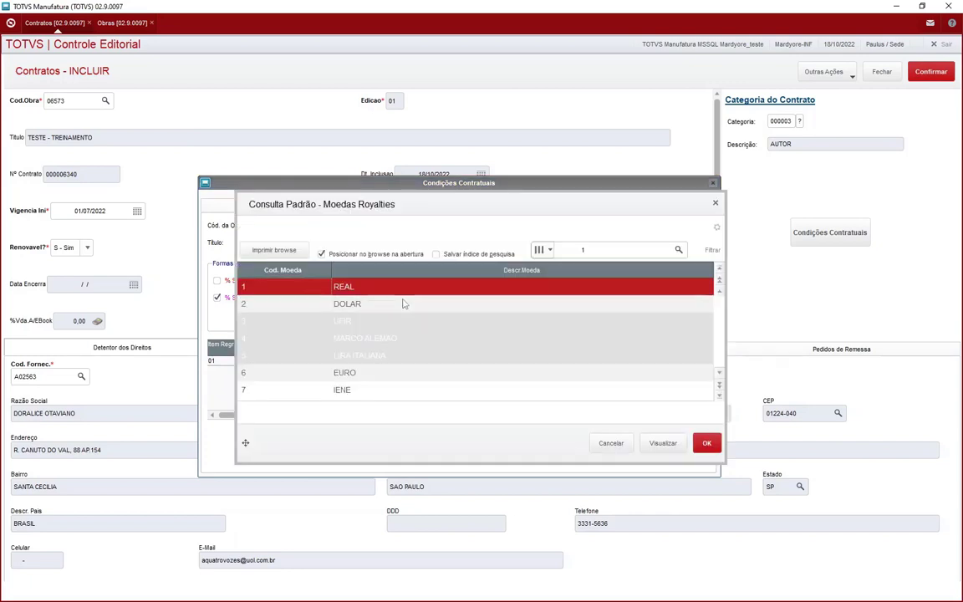
pyautogui.doubleClick(377, 305)
pyautogui.press('Tab')
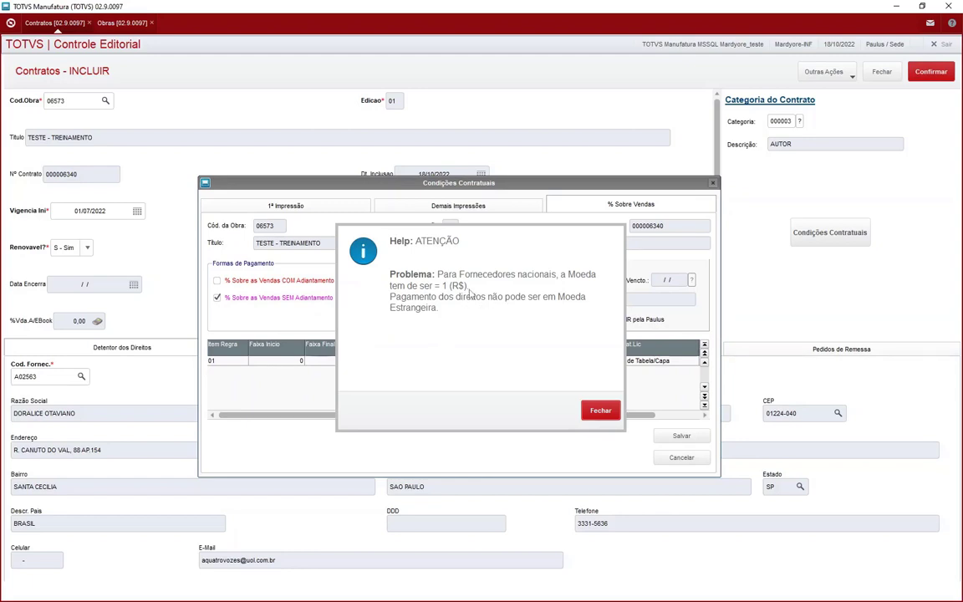
pyautogui.click(599, 411)
pyautogui.write('1')
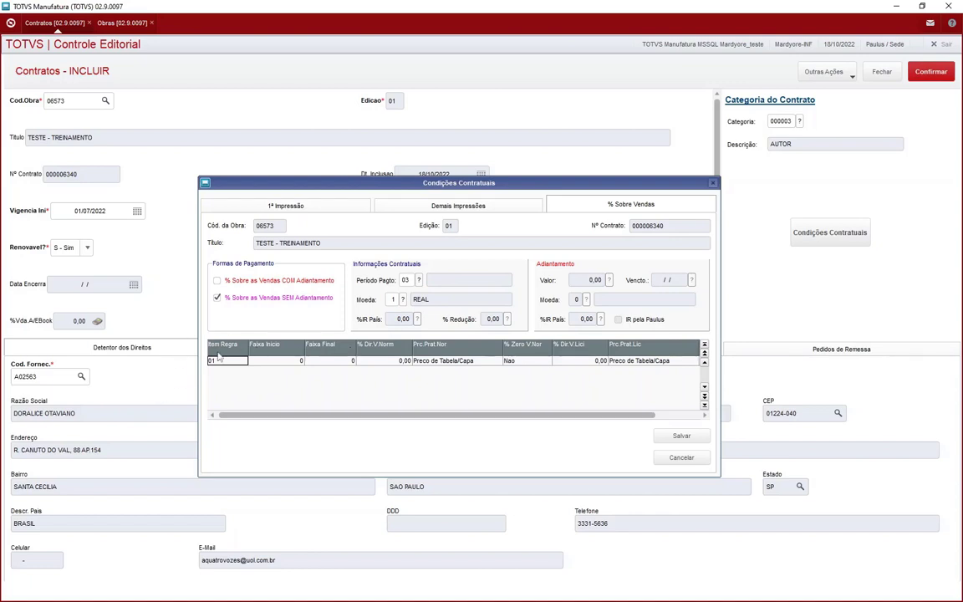
# Set the sales range of rule 01 to Faixa Inicio 1 and Faixa Final 99.999.999
pyautogui.click(293, 362)
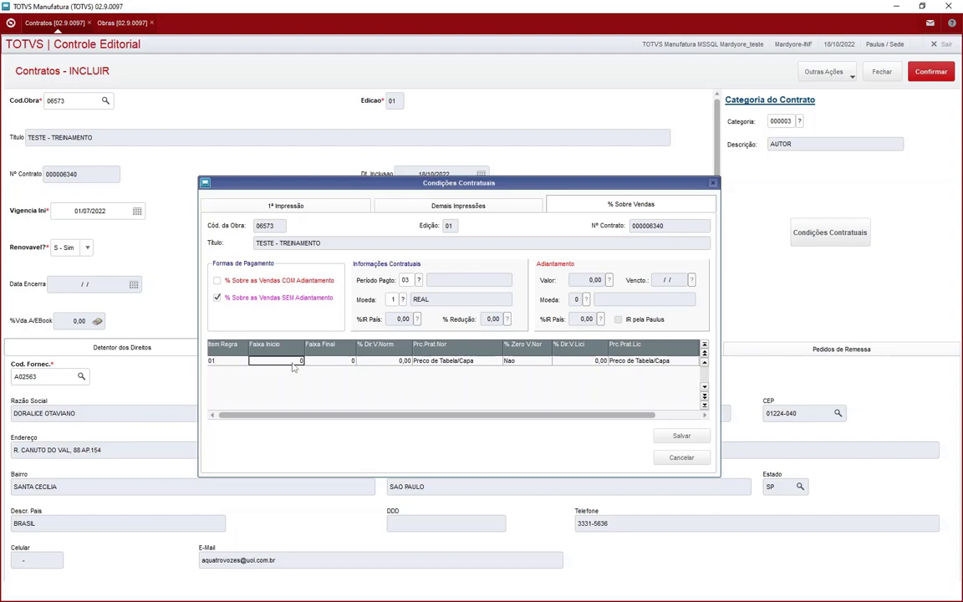
pyautogui.write('1')
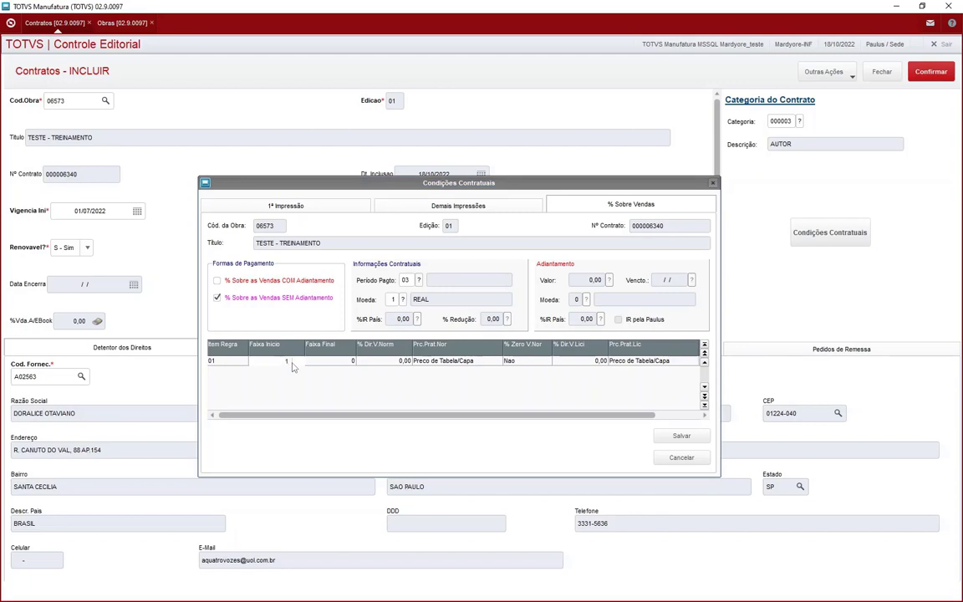
pyautogui.press('Return')
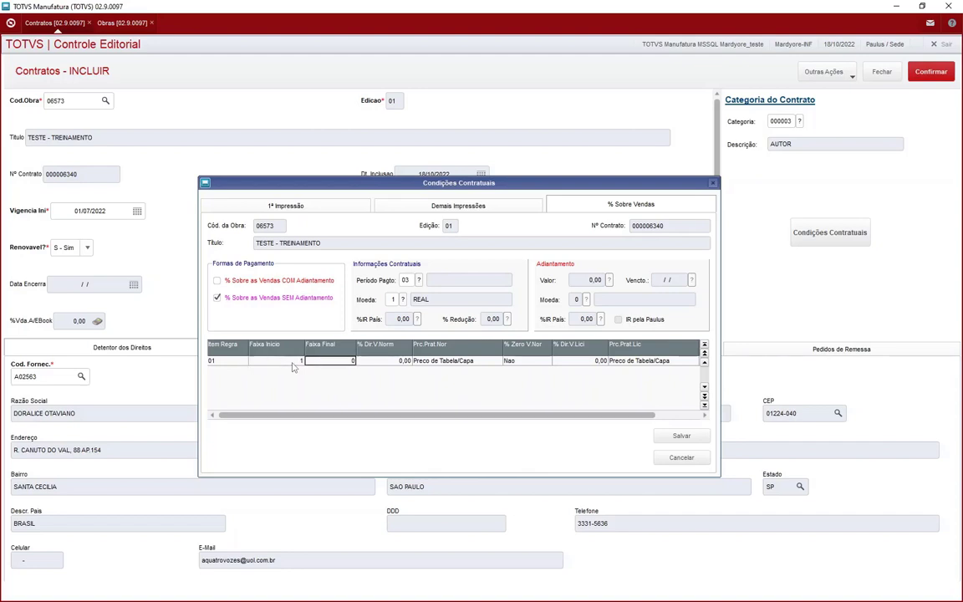
pyautogui.write('99.999.999')
pyautogui.press('Return')
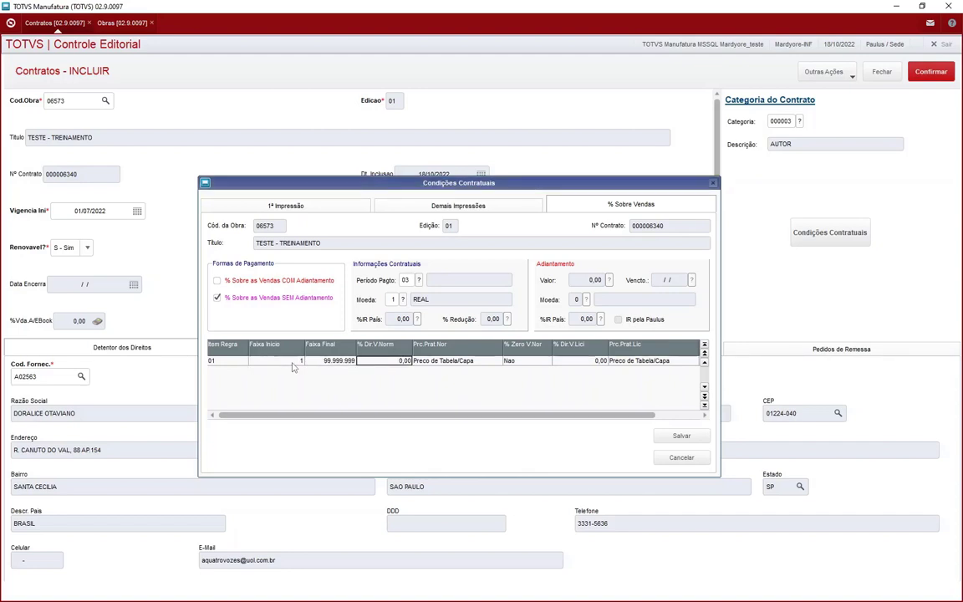
# Set the % Dir.V.Norm of rule 01 to 5
pyautogui.click(290, 361)
pyautogui.press('Right')
pyautogui.press('Right')
pyautogui.write('5')
pyautogui.press('Return')
# Set rule 01's Faixa Final to 1.000 and its % Dir.V.Norm to 8,00
pyautogui.press('Left')
pyautogui.press('Left')
pyautogui.click(274, 362)
pyautogui.click(338, 362)
pyautogui.press('Return')
pyautogui.write('1000')
pyautogui.press('Return')
pyautogui.press('Return')
pyautogui.write('8')
pyautogui.press('Return')
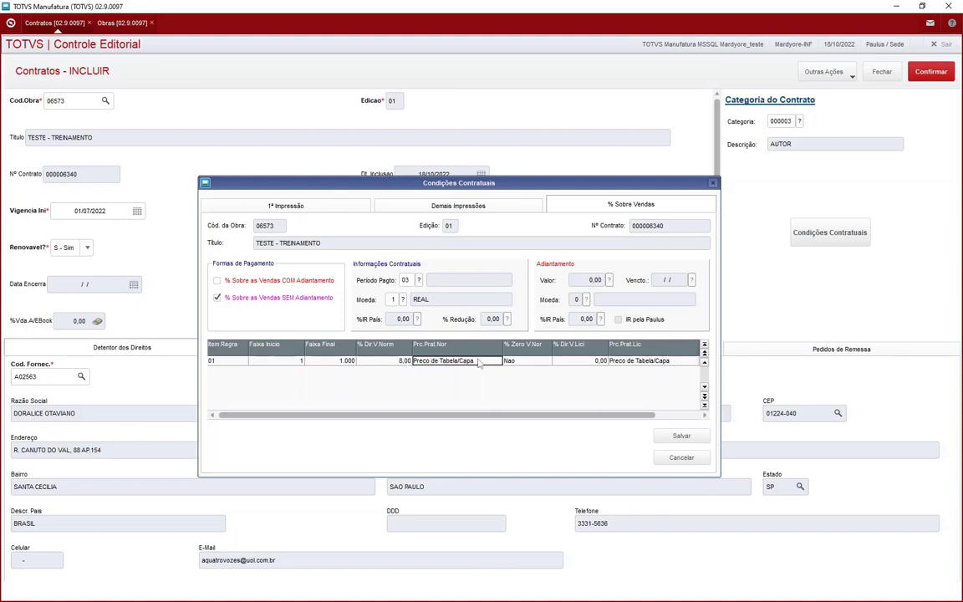
# Select 1 - Preco de Tabela/Capa as the Prc.Prat.Nor of rule 01
pyautogui.doubleClick(499, 361)
pyautogui.click(498, 361)
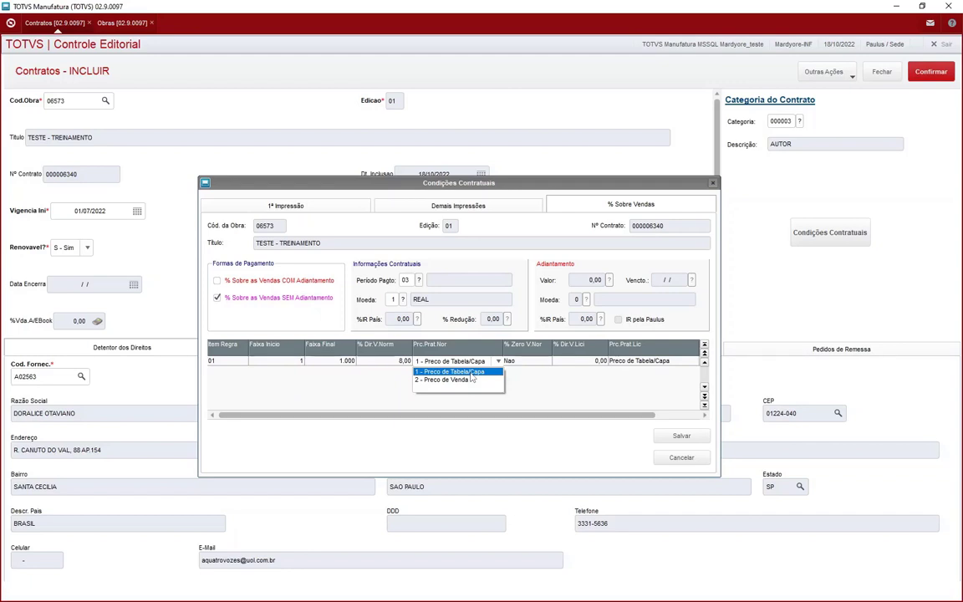
pyautogui.click(459, 373)
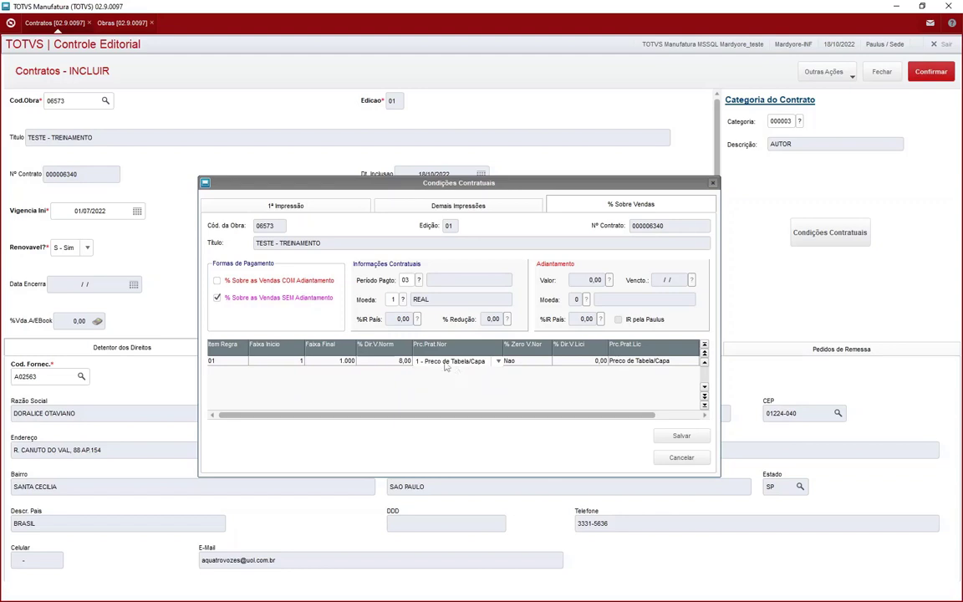
pyautogui.press('Return')
pyautogui.click(389, 360)
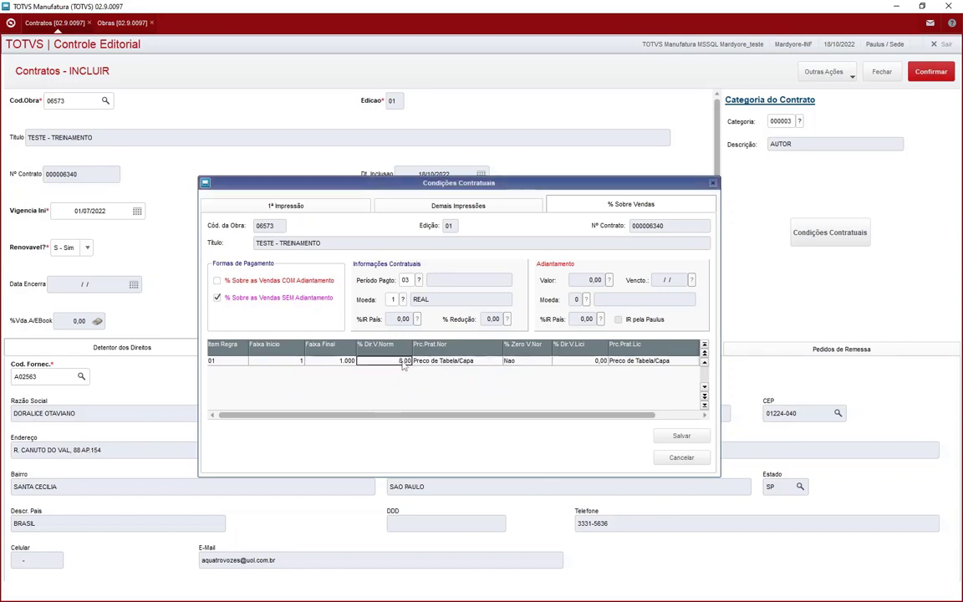
# Set the Prc.Prat.Nor of rule 01 to 2 - Preco de Venda
pyautogui.click(448, 365)
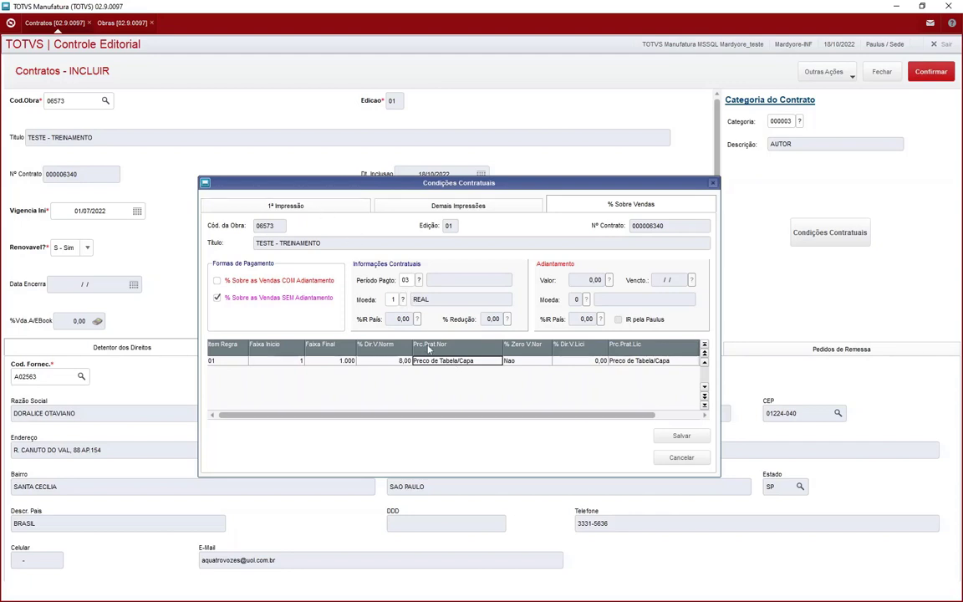
pyautogui.click(495, 364)
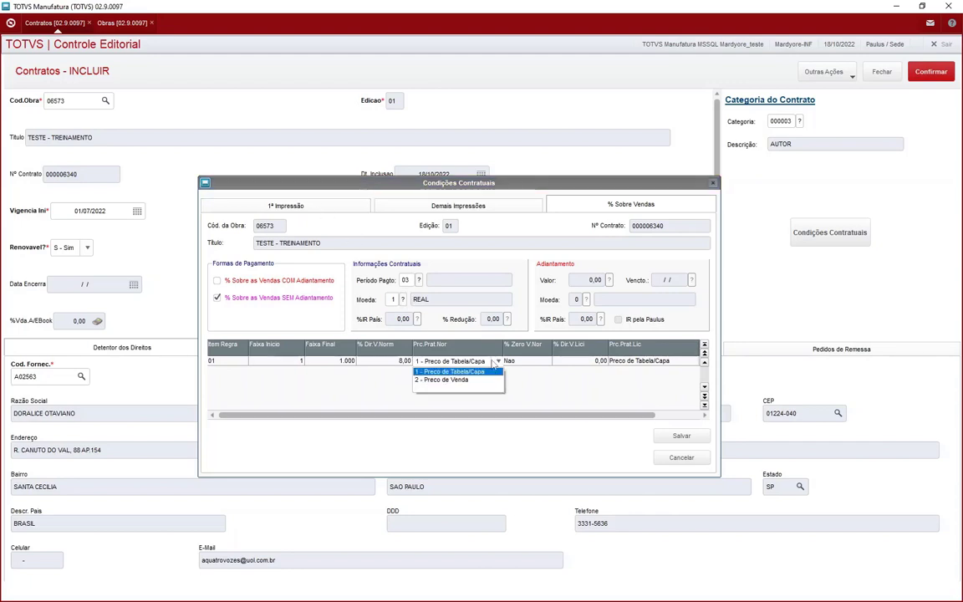
pyautogui.click(425, 381)
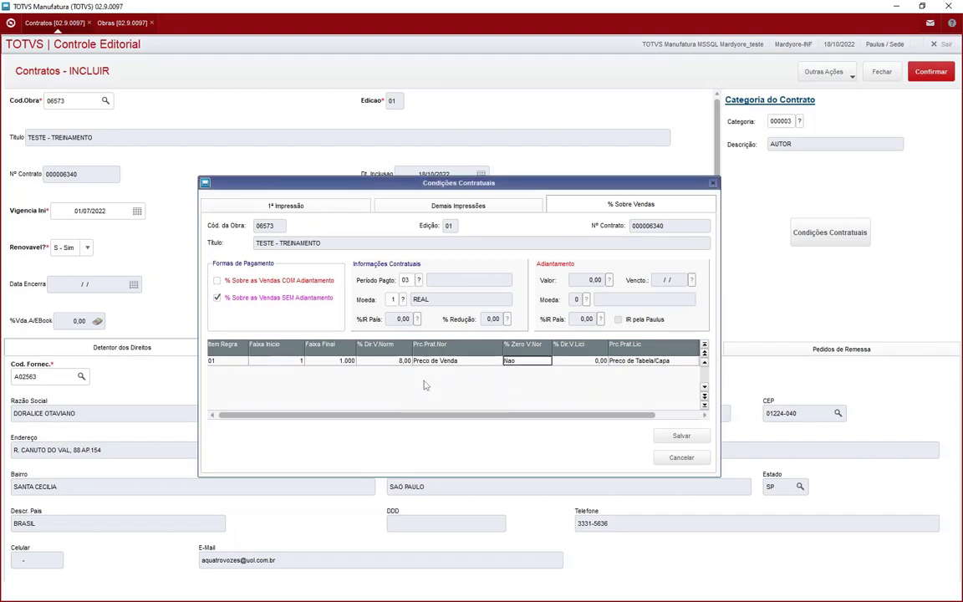
pyautogui.click(402, 362)
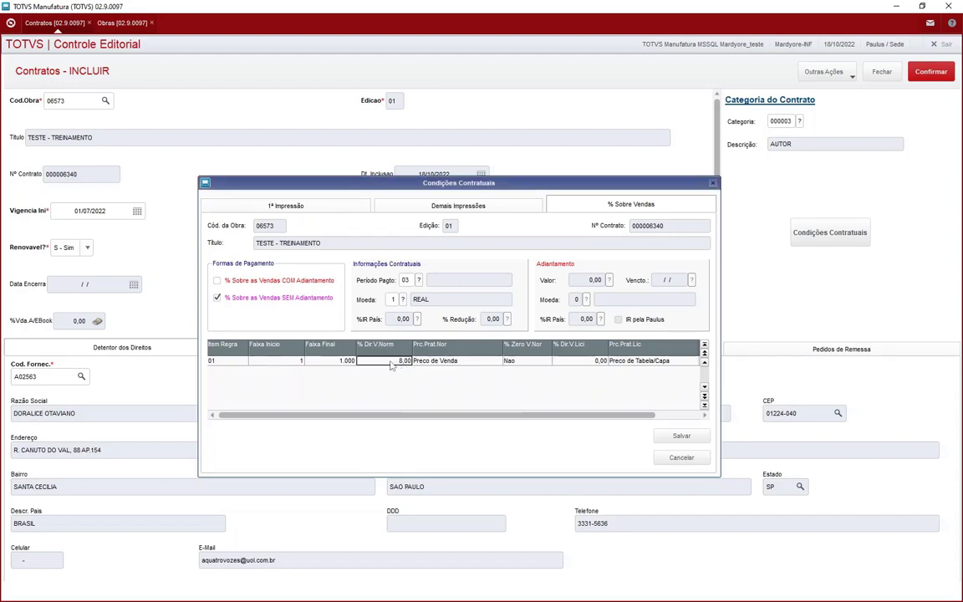
pyautogui.click(435, 362)
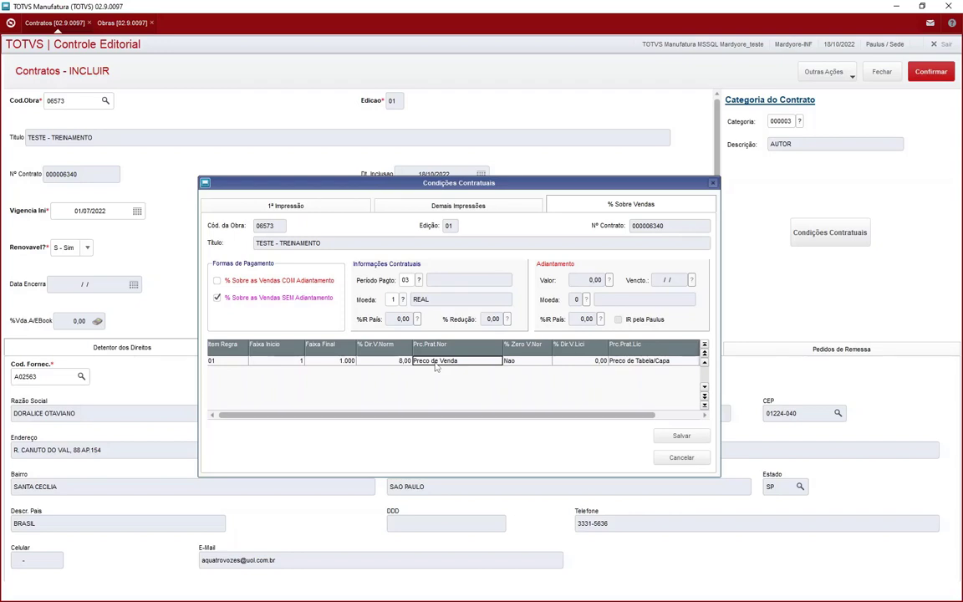
pyautogui.doubleClick(435, 363)
pyautogui.click(441, 365)
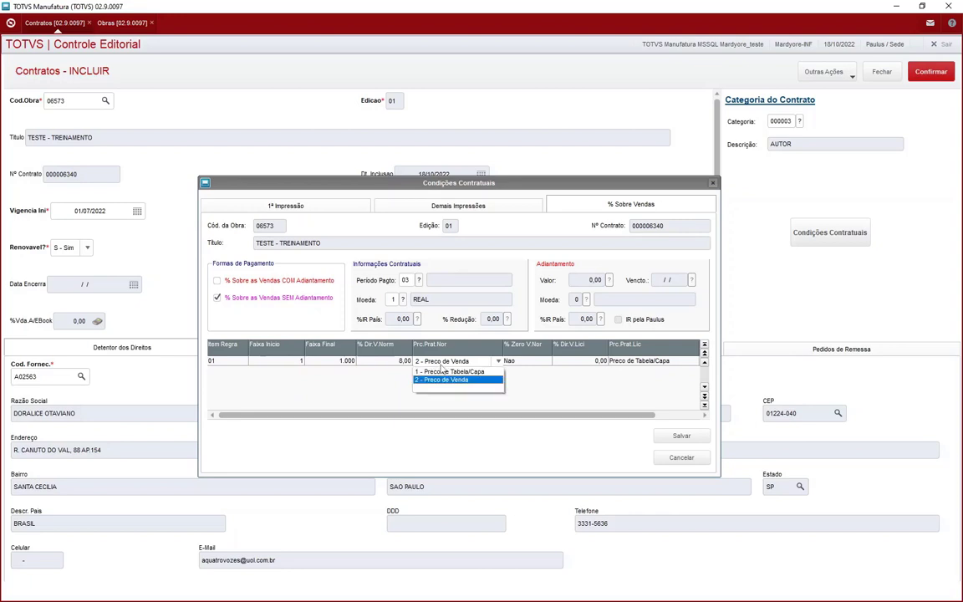
pyautogui.click(449, 379)
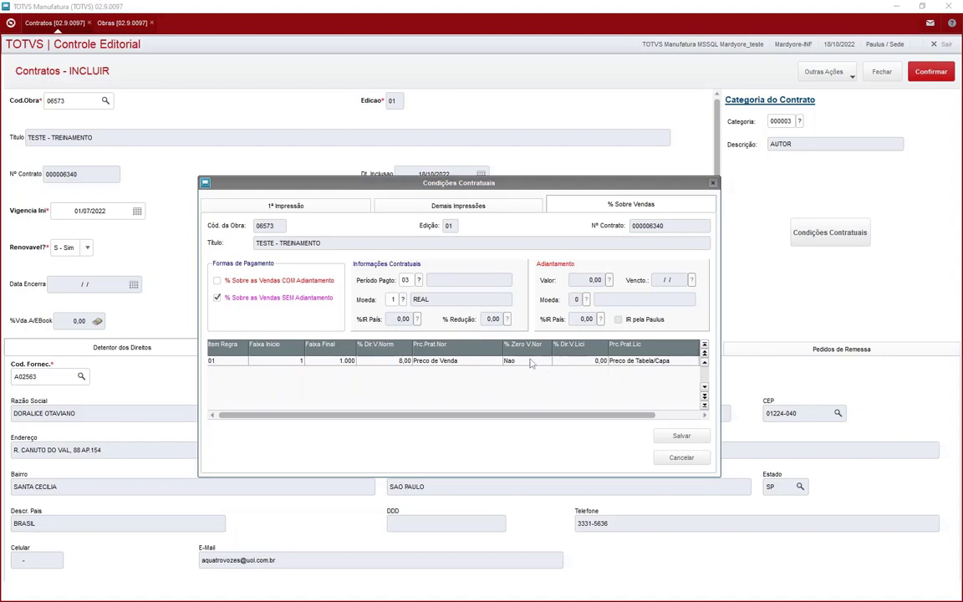
# Choose 1 - Nao for the % Zero V.Nor of rule 01
pyautogui.click(510, 361)
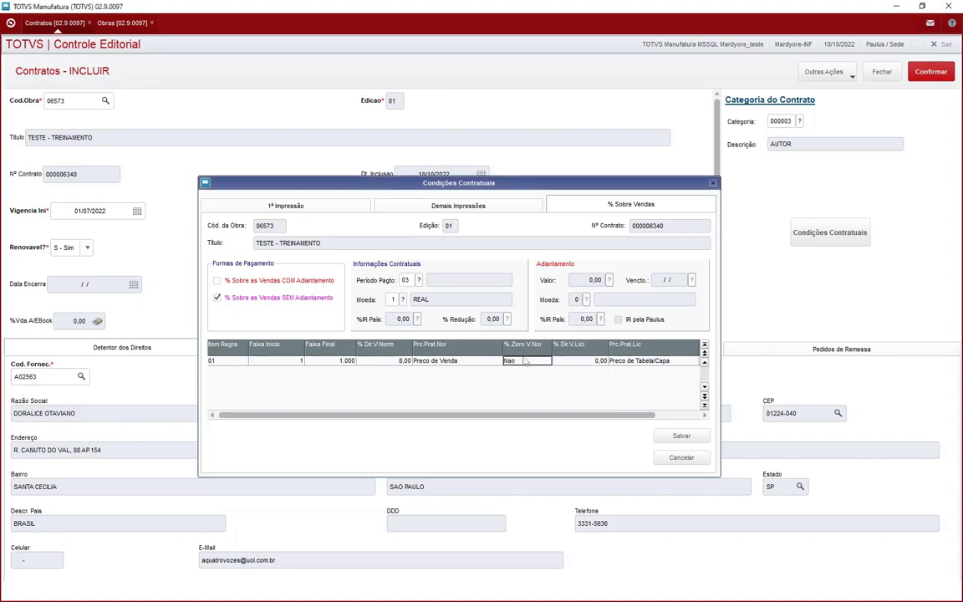
pyautogui.doubleClick(524, 361)
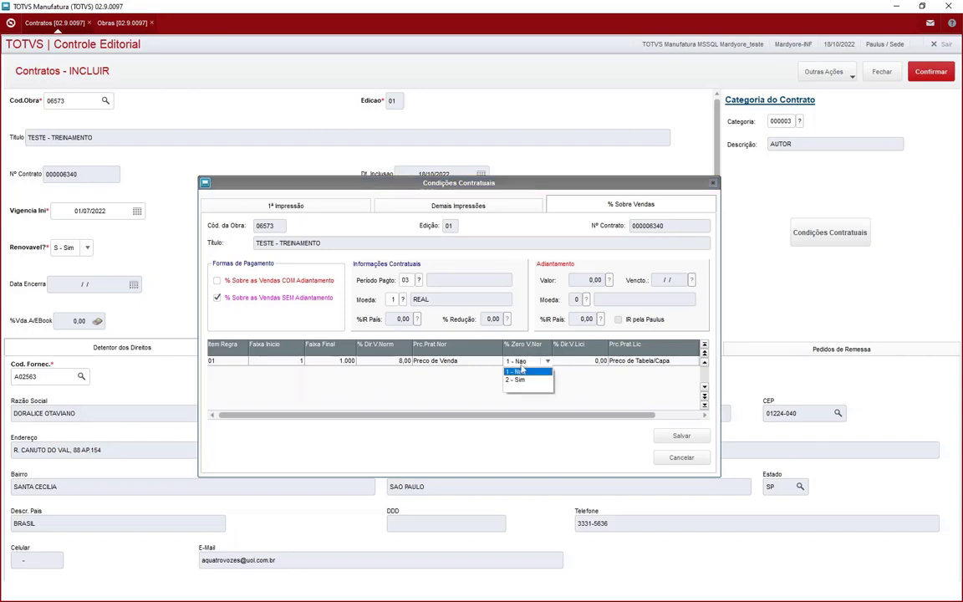
pyautogui.click(516, 363)
pyautogui.click(522, 371)
pyautogui.click(526, 372)
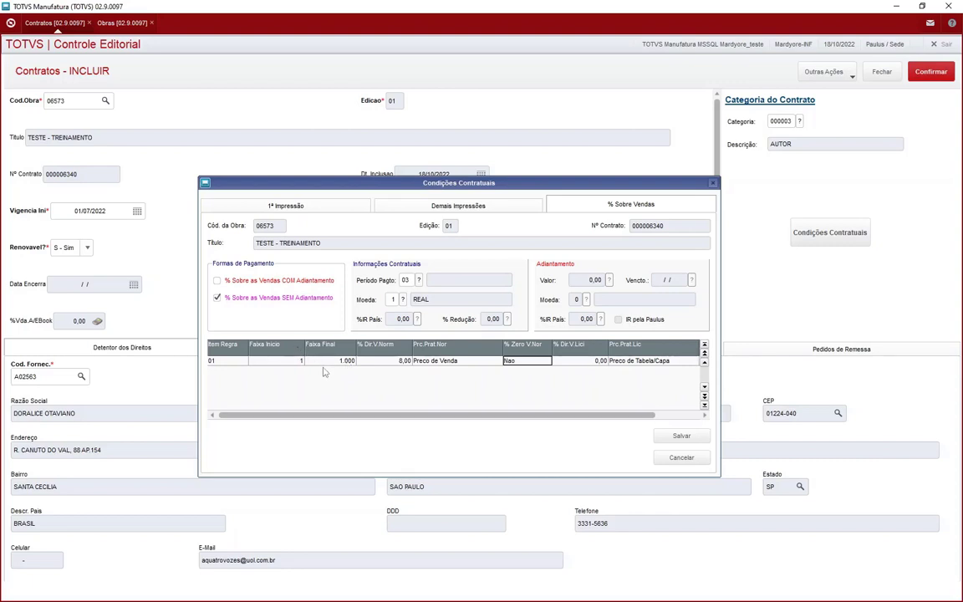
# Set the Faixa Final of rule 01 to 1.499
pyautogui.click(295, 362)
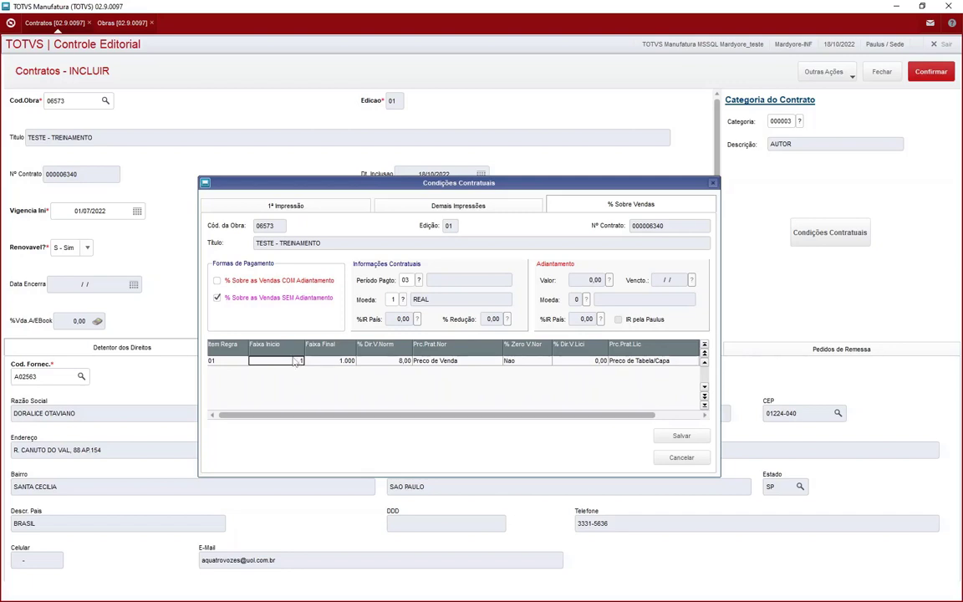
pyautogui.click(396, 362)
pyautogui.click(337, 363)
pyautogui.press('Return')
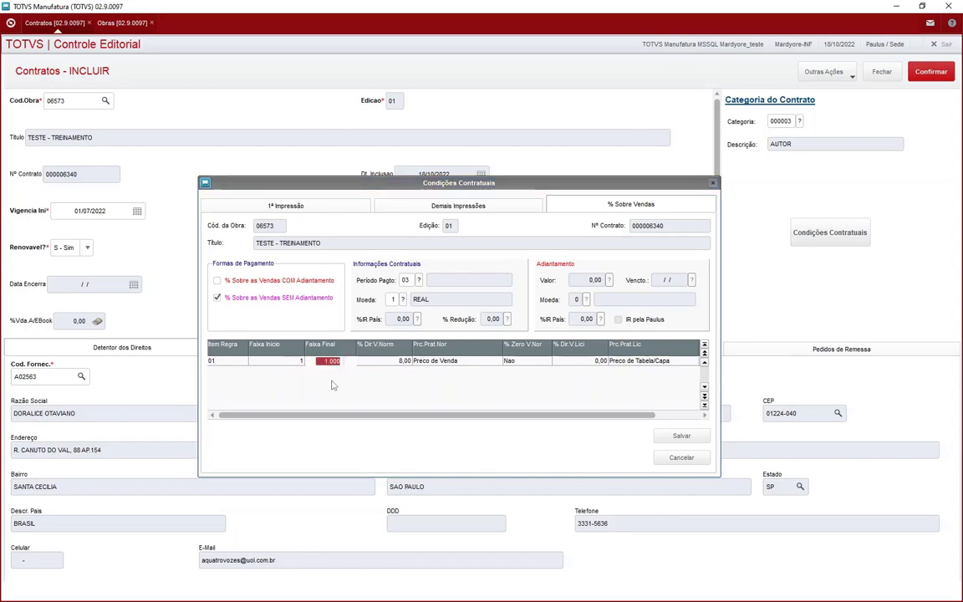
pyautogui.write('1.499')
pyautogui.press('Return')
pyautogui.press('Left')
pyautogui.press('Left')
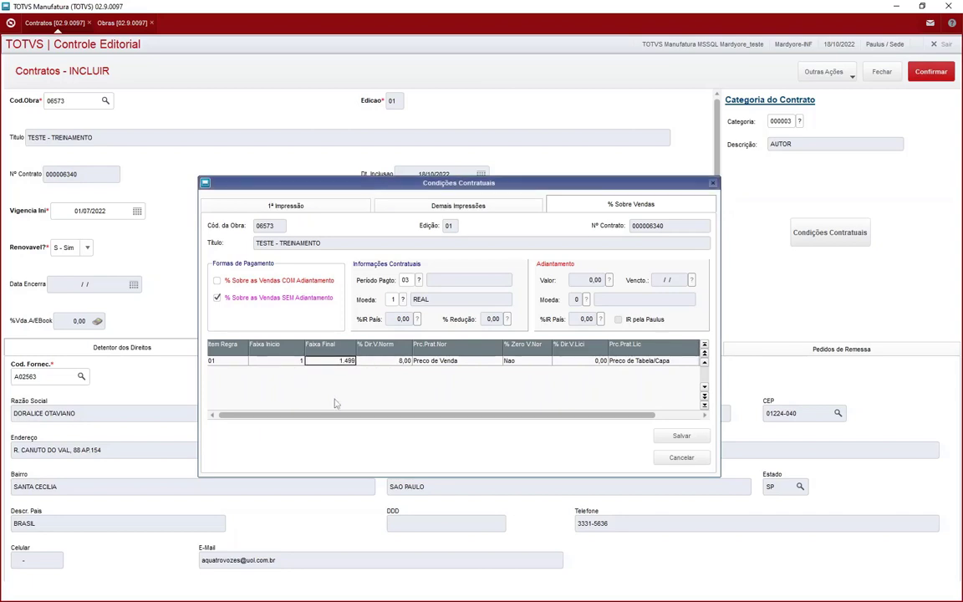
# Set rule 01's % Dir.V.Norm to 0 with % Zero V.Nor as Sim
pyautogui.press('Right')
pyautogui.press('Right')
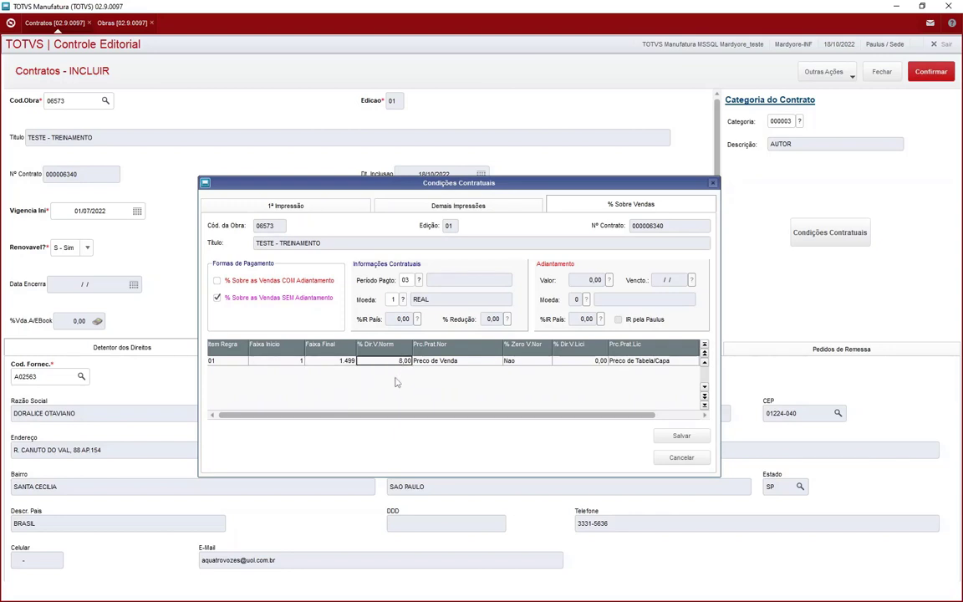
pyautogui.write('0')
pyautogui.press('Return')
pyautogui.click(514, 362)
pyautogui.click(455, 362)
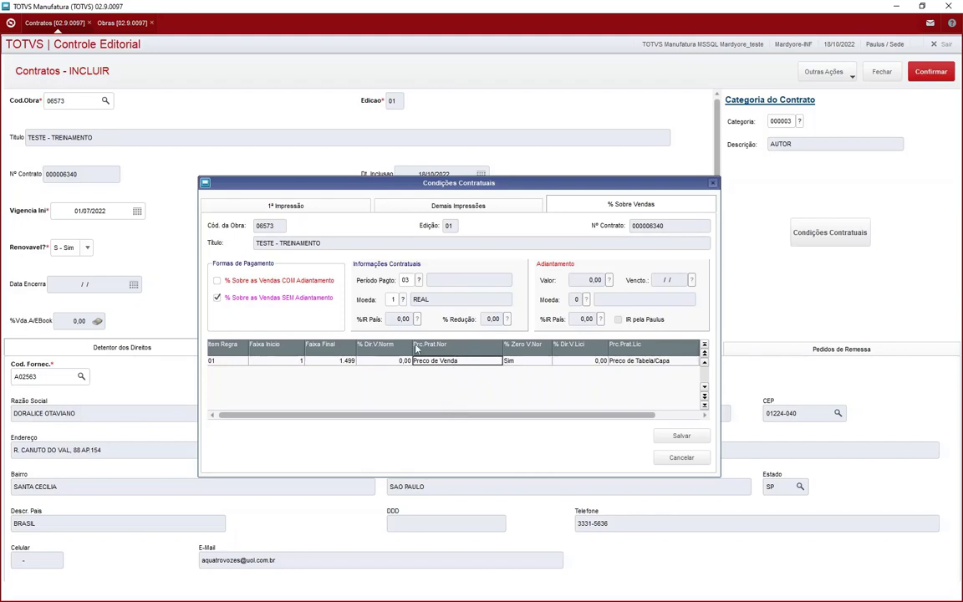
pyautogui.click(515, 361)
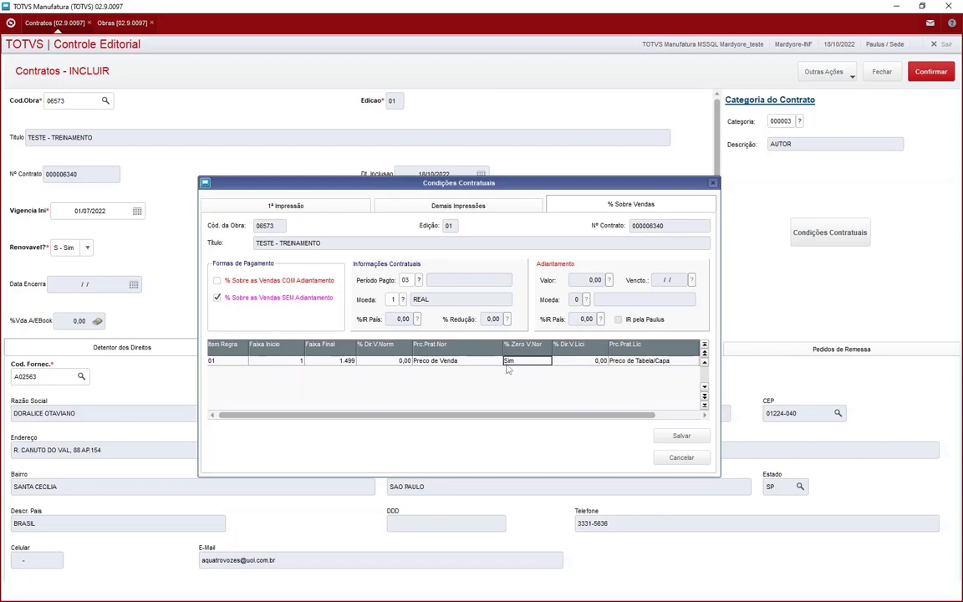
# Add a second rule row below rule 01 in the sales range table
pyautogui.press('Left')
pyautogui.press('Left')
pyautogui.press('Left')
pyautogui.press('Right')
pyautogui.click(507, 362)
pyautogui.press('Left')
pyautogui.press('Left')
pyautogui.press('Left')
pyautogui.press('Down')
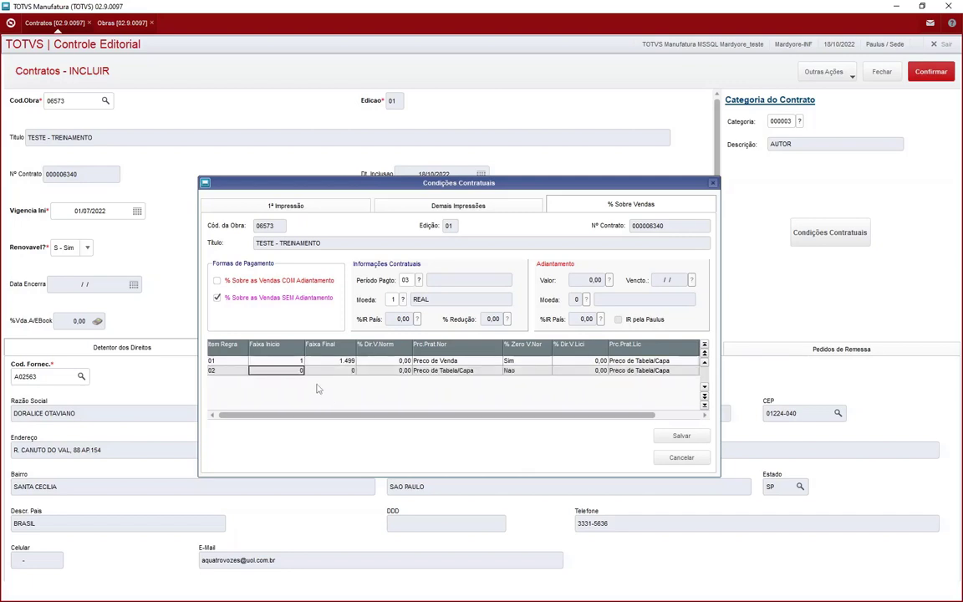
# Set the Faixa Inicio of rule 02 to 1.500
pyautogui.press('Left')
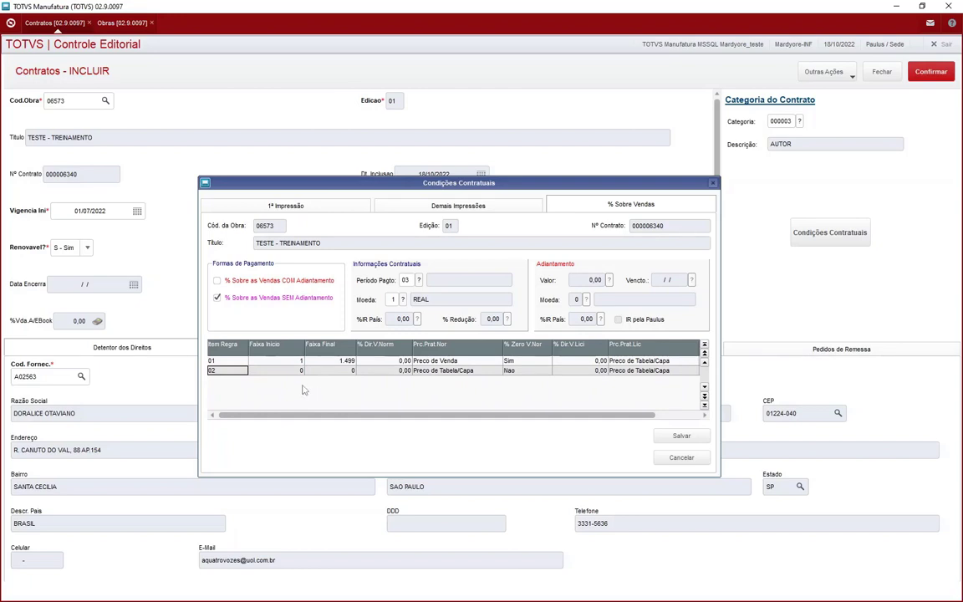
pyautogui.press('Right')
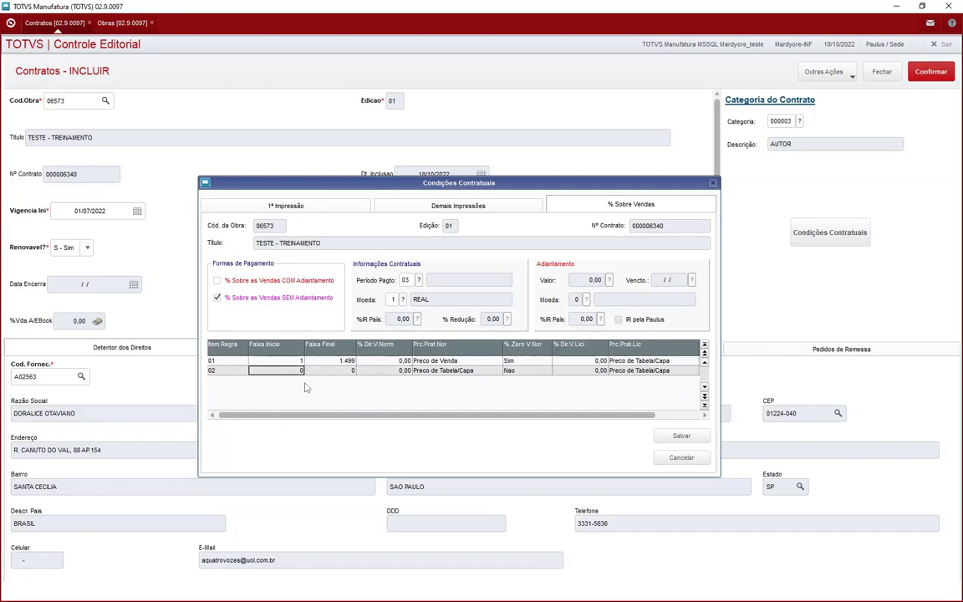
pyautogui.write('1500')
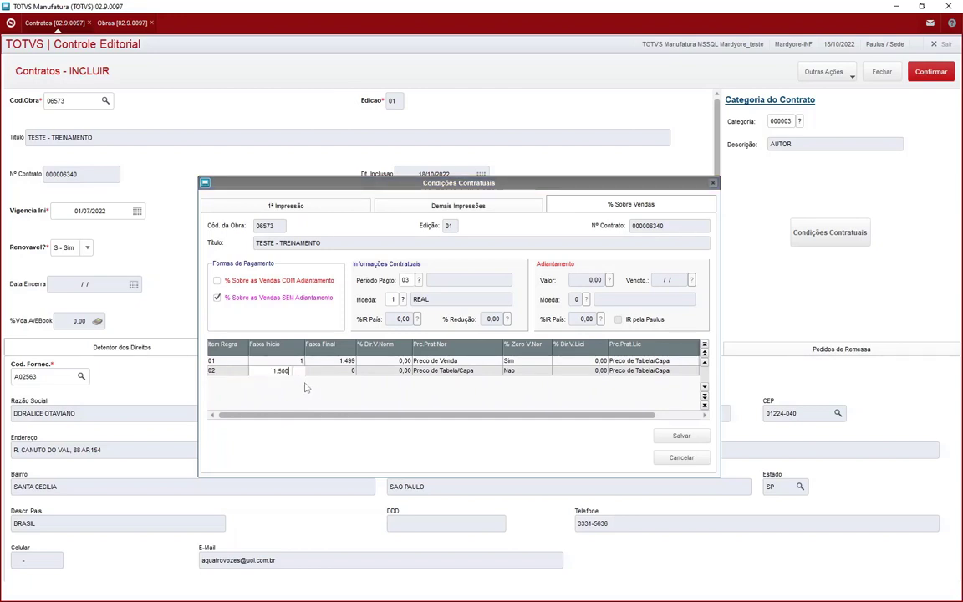
pyautogui.press('Return')
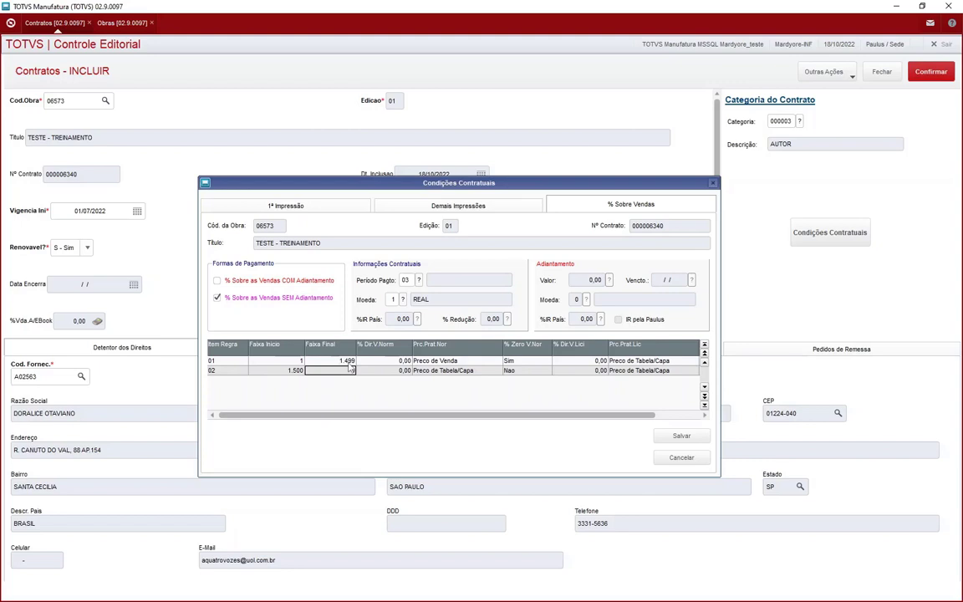
pyautogui.click(271, 369)
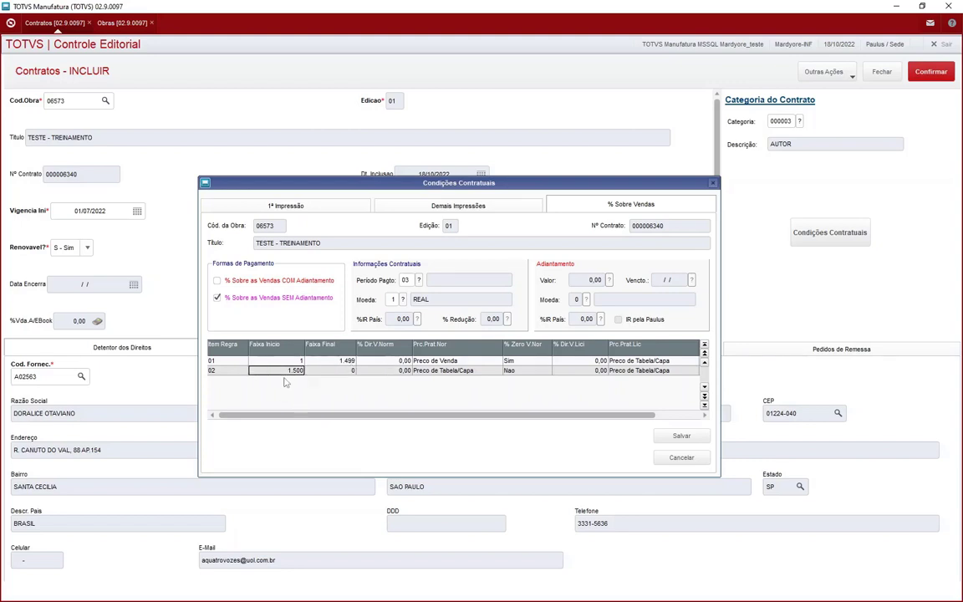
# Set rule 02's % Dir.V.Norm to 8 and its Prc.Prat.Nor to Preco de Venda
pyautogui.press('Right')
pyautogui.press('Right')
pyautogui.write('8')
pyautogui.press('Return')
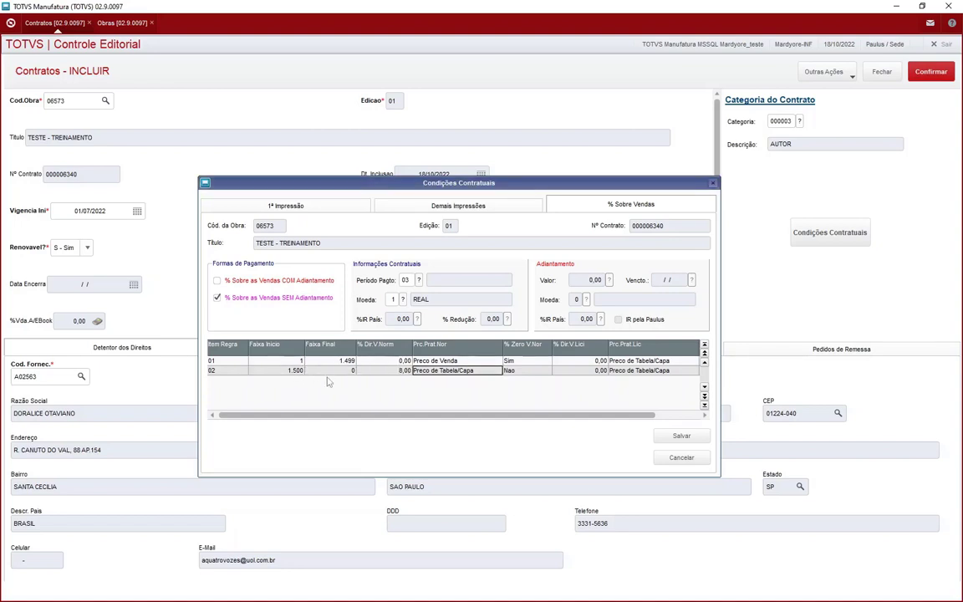
pyautogui.click(456, 370)
pyautogui.click(446, 389)
pyautogui.press('Return')
# Set the Faixa Final of rule 02 to 2.999
pyautogui.press('Left')
pyautogui.press('Left')
pyautogui.press('Left')
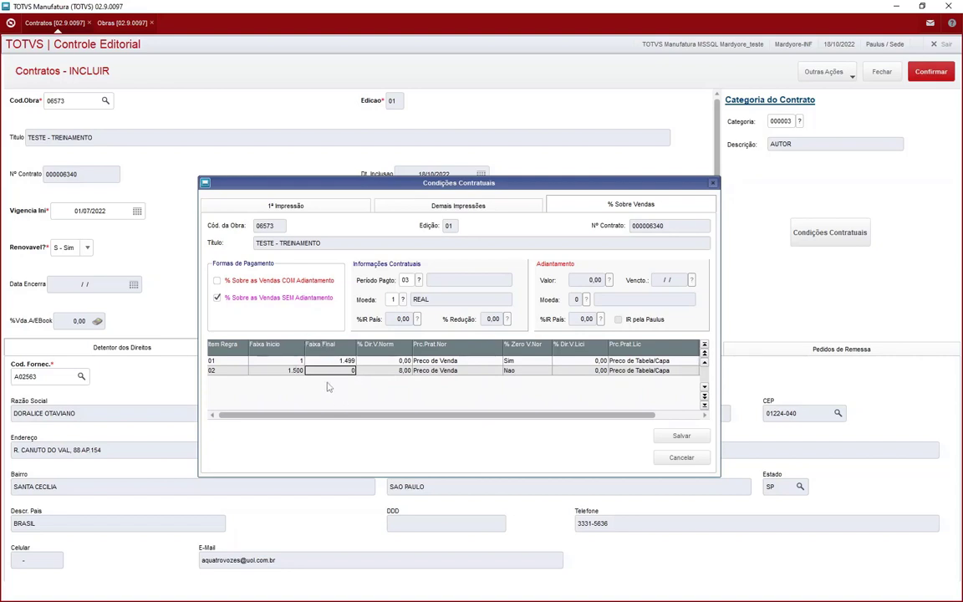
pyautogui.press('Return')
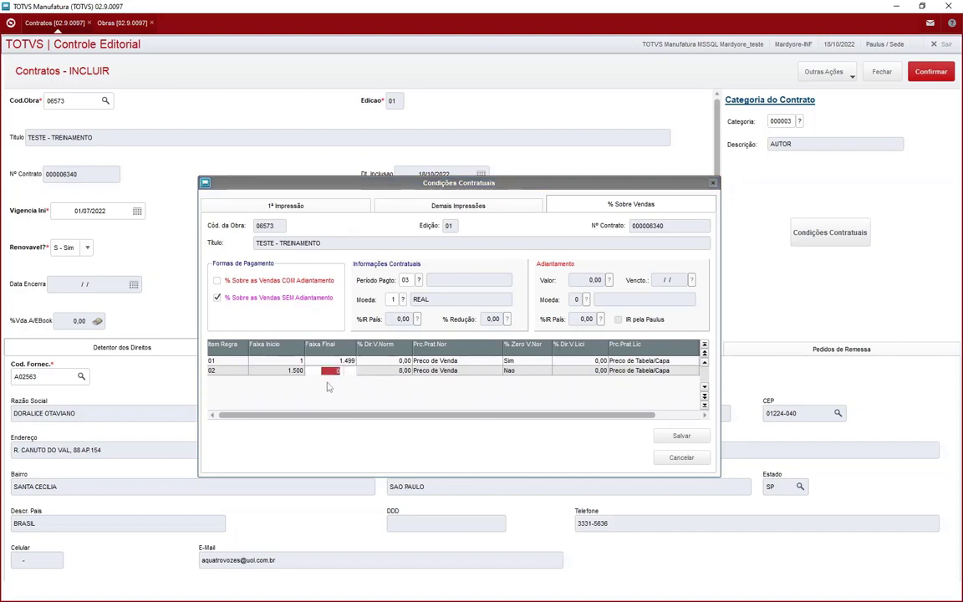
pyautogui.write('2999')
pyautogui.press('Return')
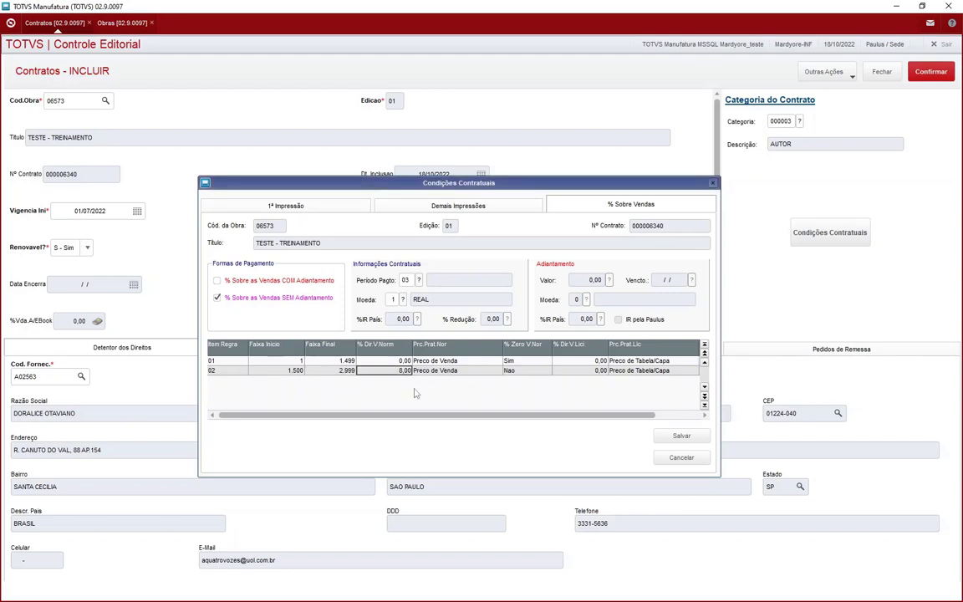
# Examine rule 02's licitation columns (% Dir.V.Lici, Prc.Prat.Lic, % Zero V.Lic) alongside its normal sales columns
pyautogui.press('Right')
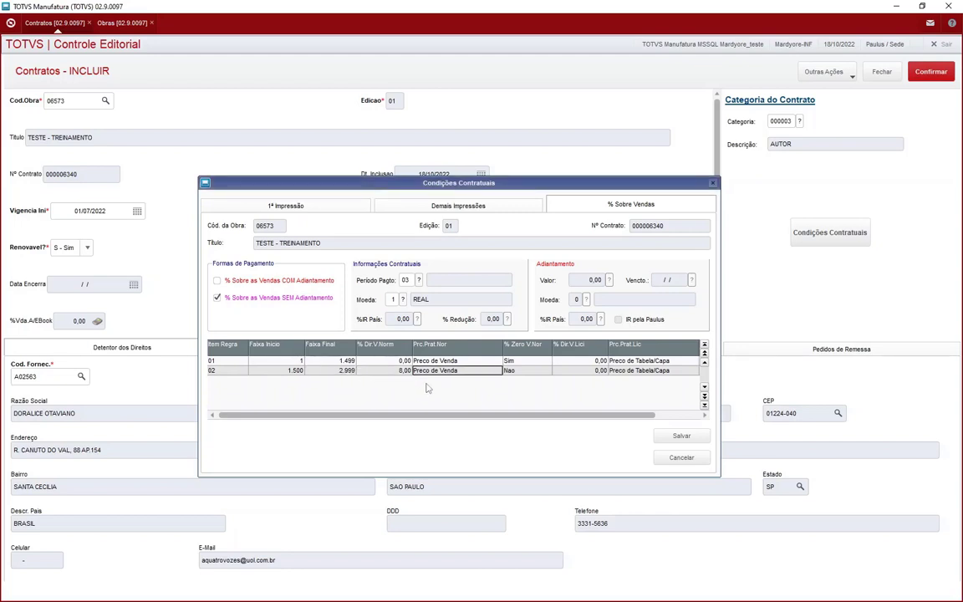
pyautogui.press('Right')
pyautogui.press('Right')
pyautogui.press('Right')
pyautogui.press('Right')
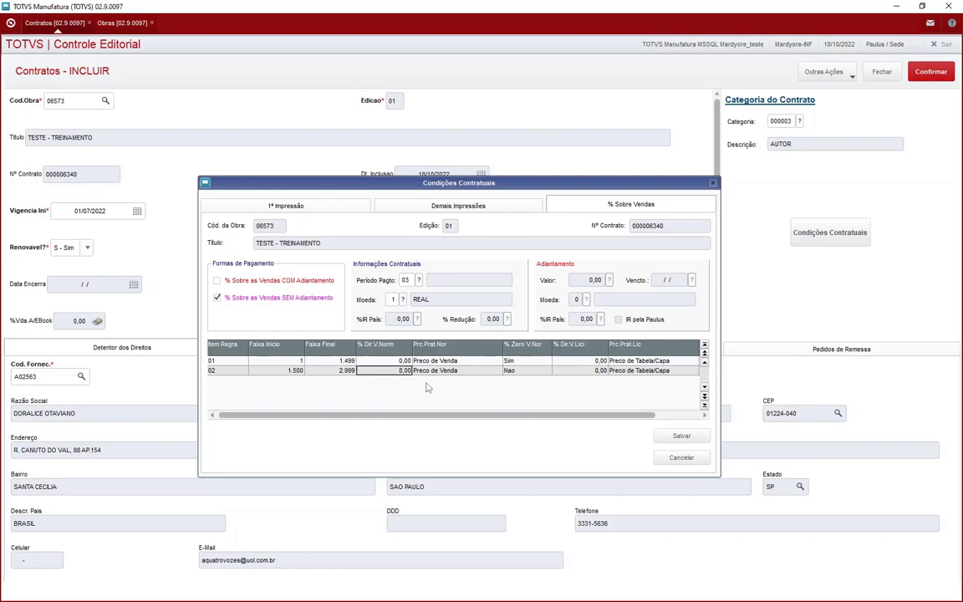
pyautogui.press('Left')
pyautogui.press('Left')
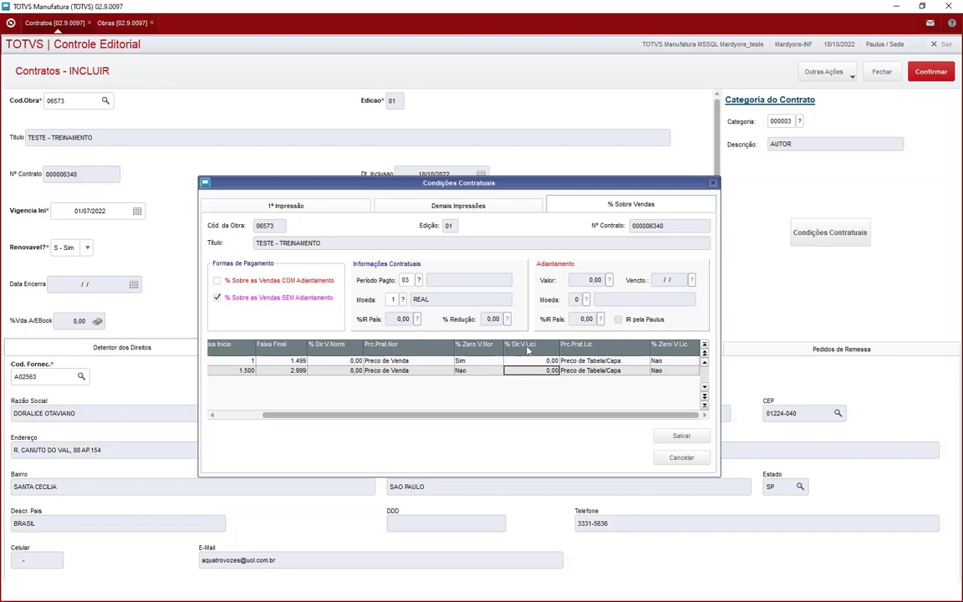
pyautogui.press('Left')
pyautogui.press('Left')
pyautogui.press('Left')
pyautogui.press('Left')
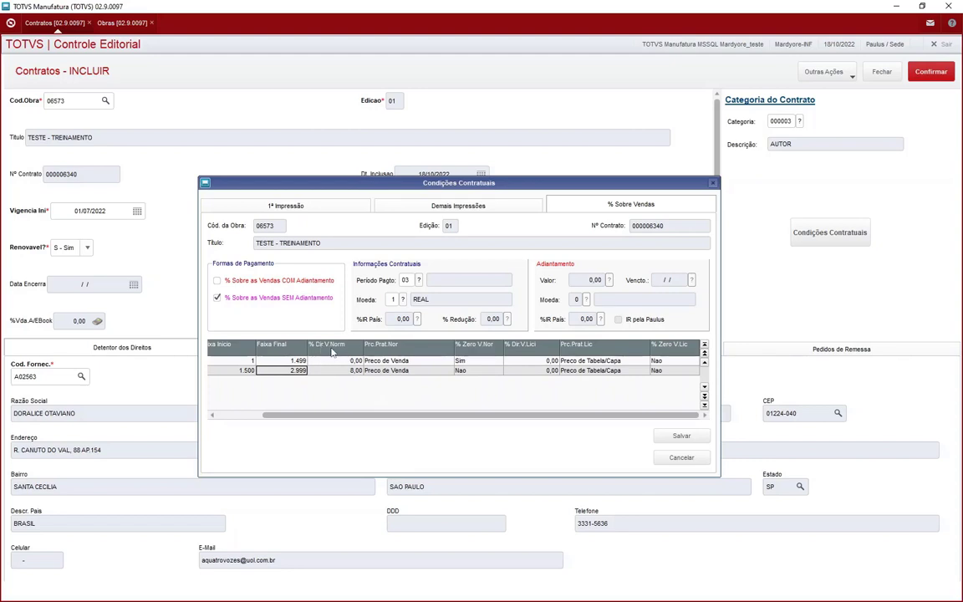
# Set the % Dir.V.Lici of rule 02 to 5
pyautogui.press('Right')
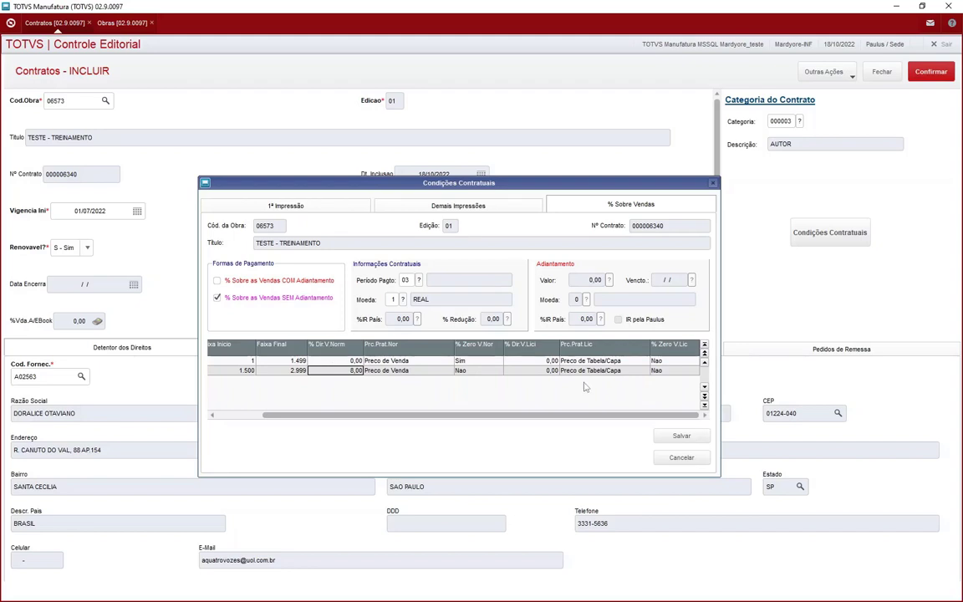
pyautogui.press('Right')
pyautogui.press('Right')
pyautogui.press('Return')
pyautogui.write('5')
pyautogui.press('Return')
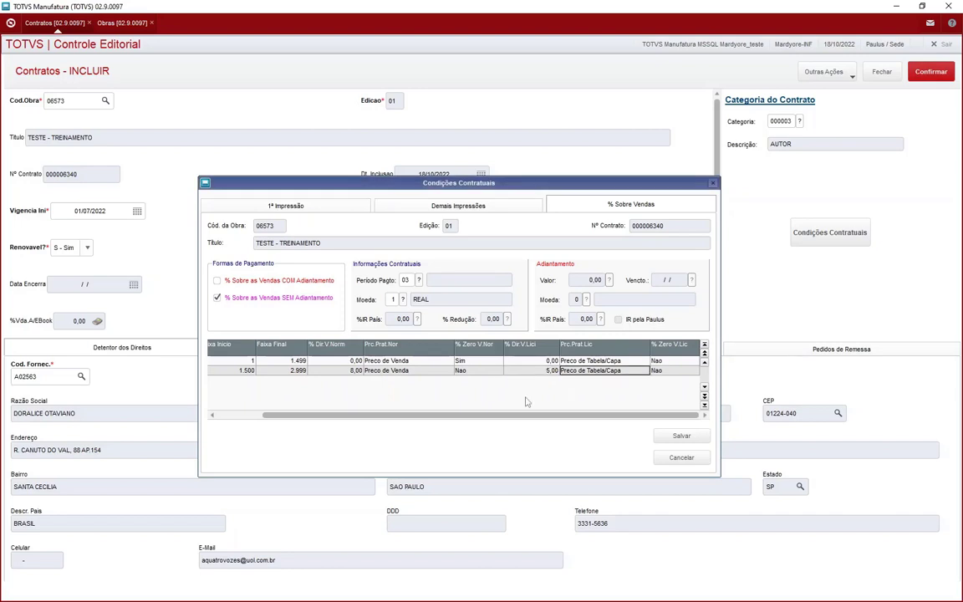
# Set the Prc.Prat.Lic of rule 02 to Preco de Venda
pyautogui.doubleClick(568, 375)
pyautogui.click(594, 390)
pyautogui.press('Return')
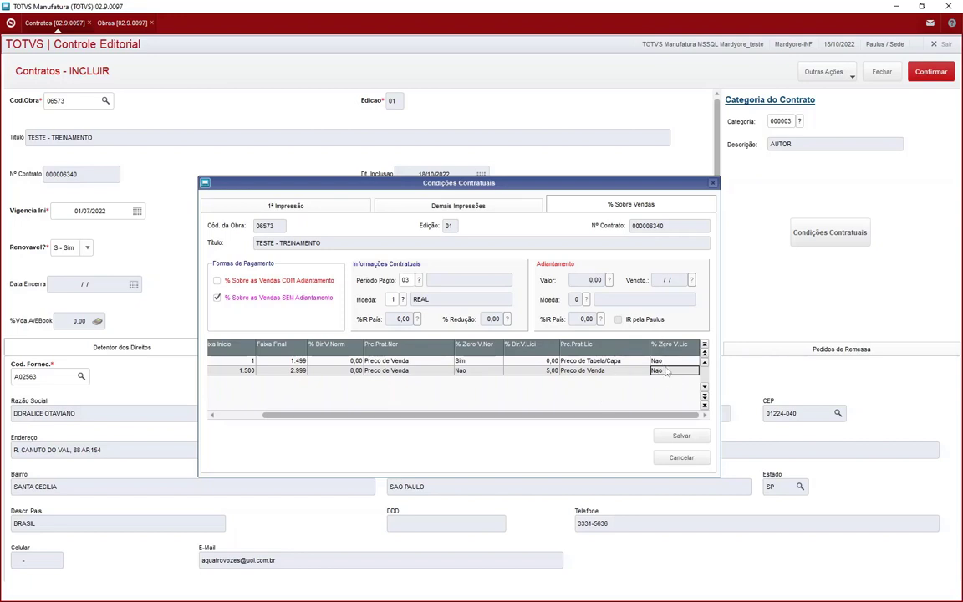
# Set rule 02's % Dir.V.Lici to 0 and its % Zero V.Lic to Sim
pyautogui.press('Left')
pyautogui.press('Left')
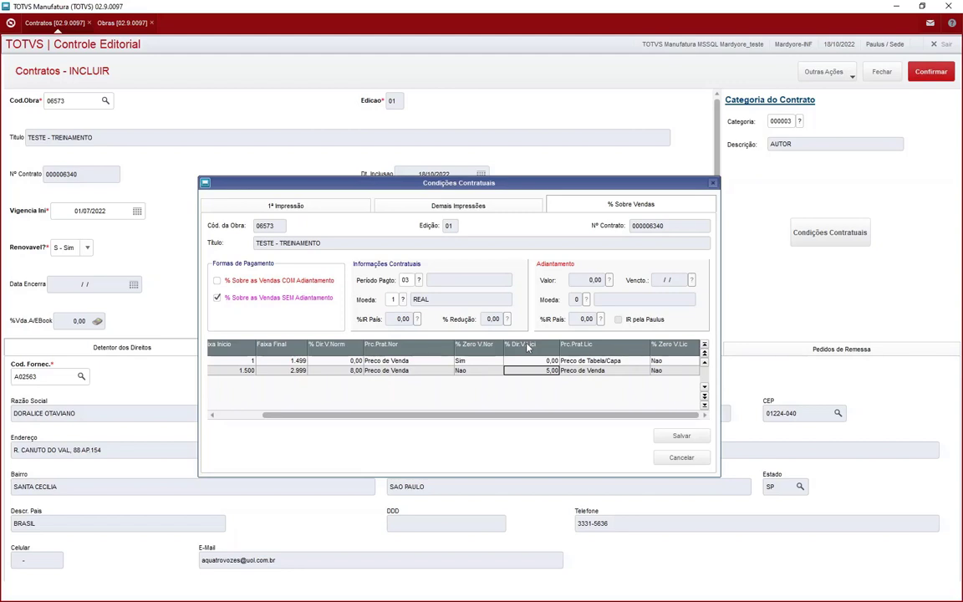
pyautogui.write('0')
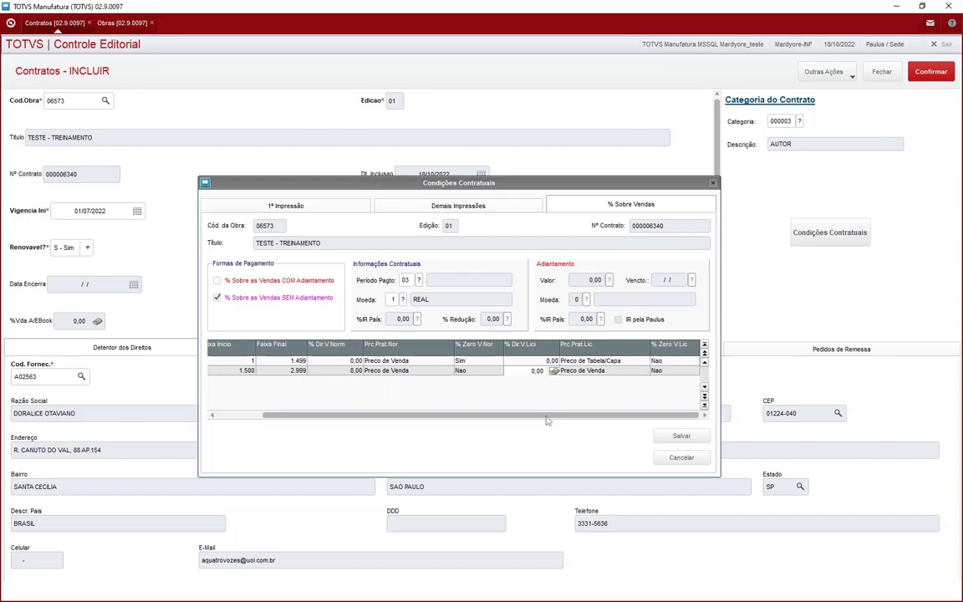
pyautogui.press('Return')
pyautogui.click(663, 372)
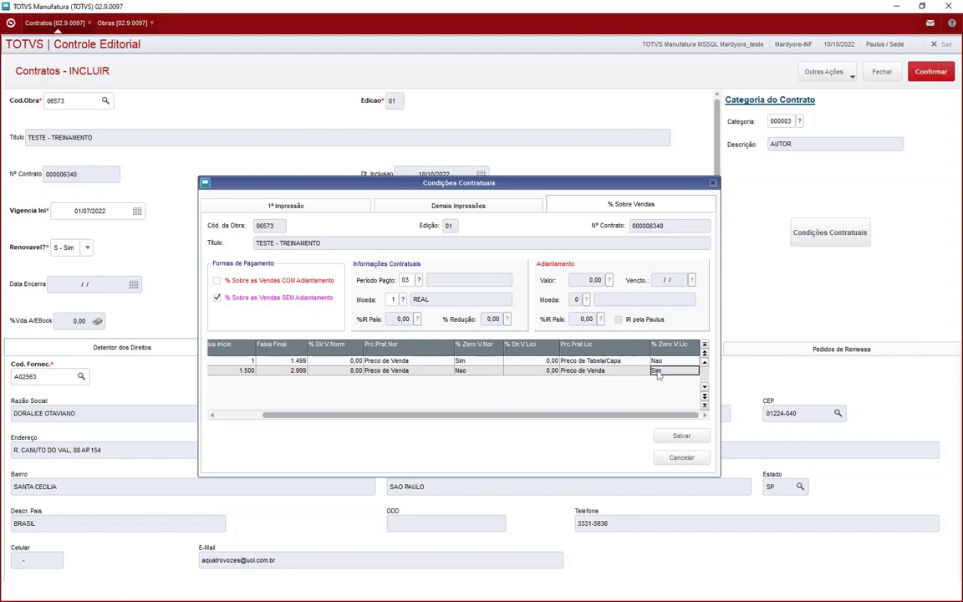
# Restore rule 02's % Dir.V.Lici to 5 and its % Zero V.Lic to Nao
pyautogui.press('Left')
pyautogui.press('Left')
pyautogui.write('5')
pyautogui.press('Return')
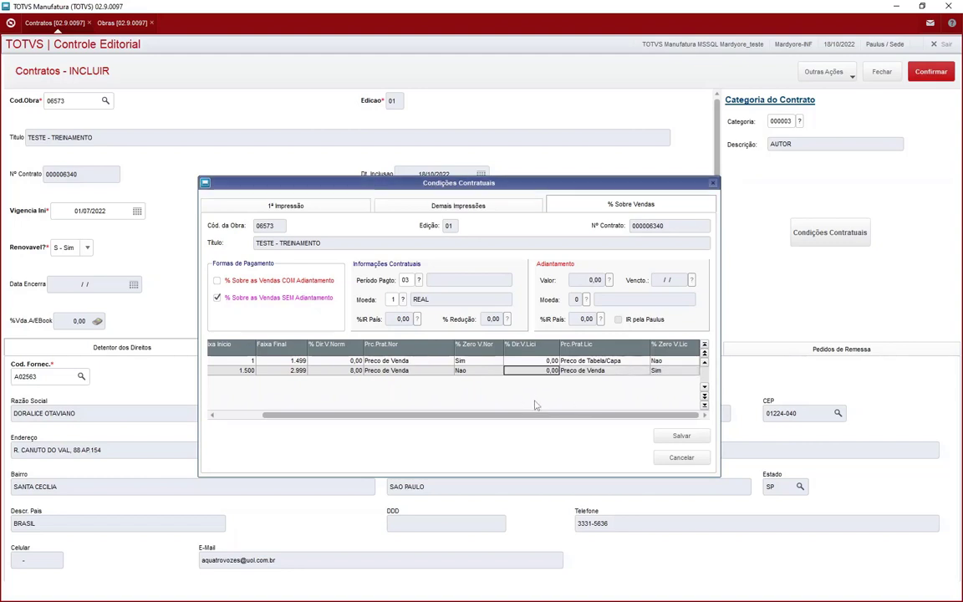
# Add a third rule line below rule 02 in the sales rules grid
pyautogui.press('Left')
pyautogui.press('Left')
pyautogui.press('Left')
pyautogui.press('Left')
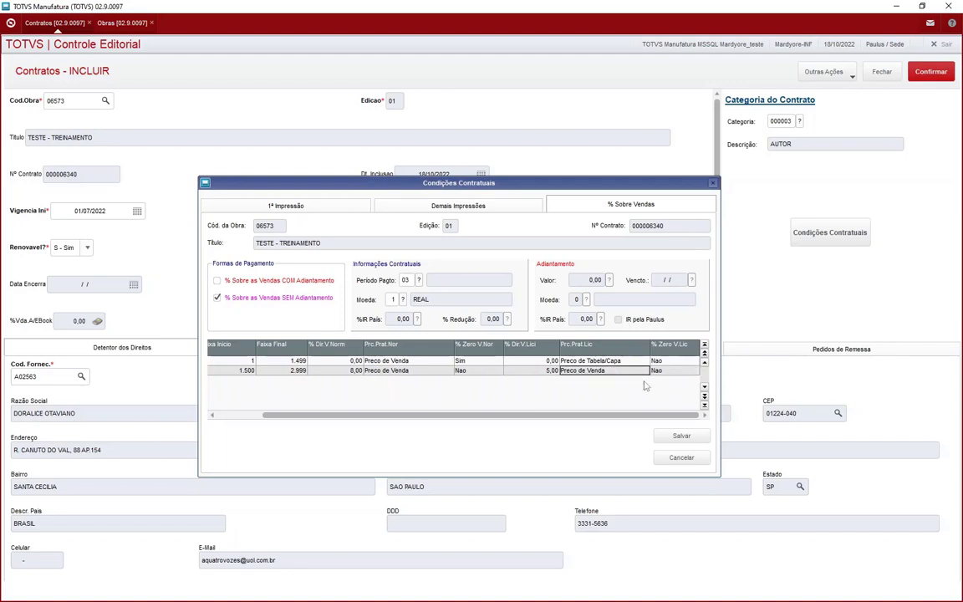
pyautogui.press('Left')
pyautogui.press('Left')
pyautogui.press('Left')
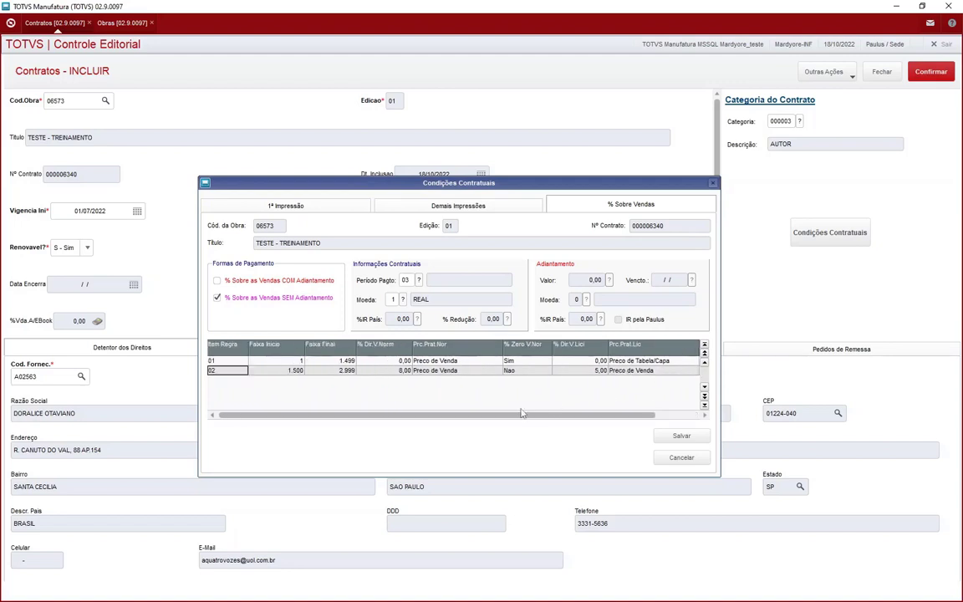
pyautogui.press('Down')
pyautogui.press('Right')
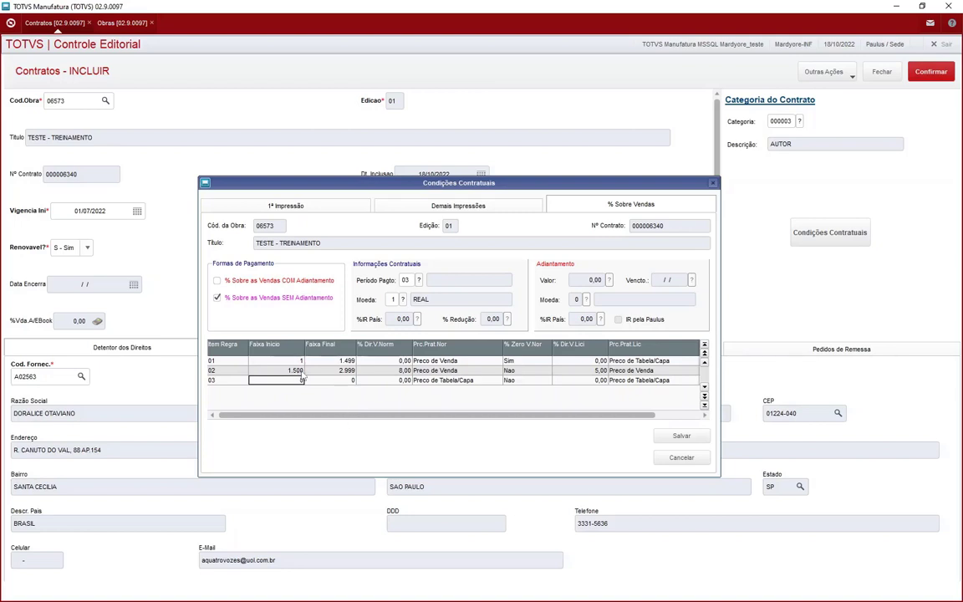
pyautogui.press('Up')
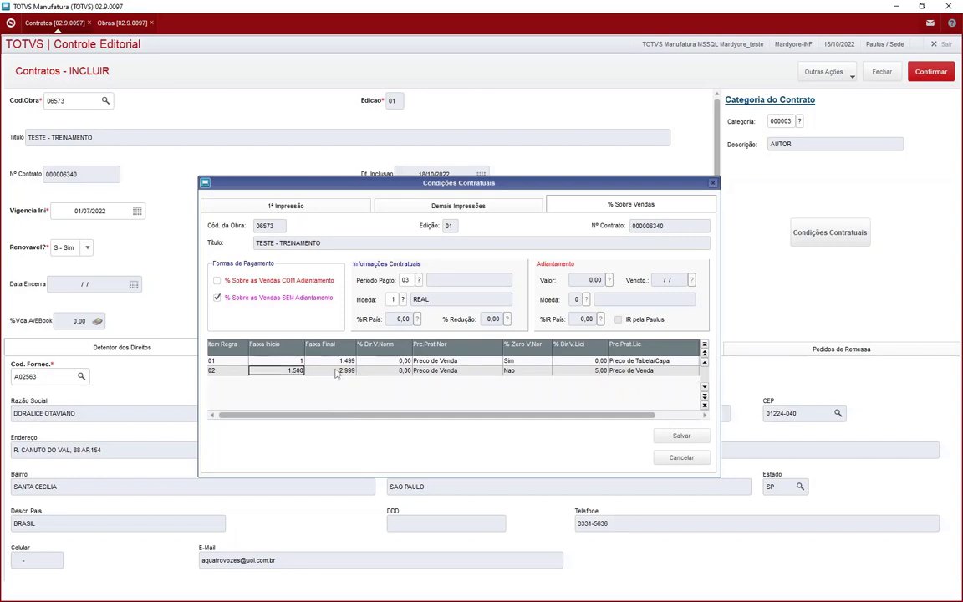
pyautogui.press('Right')
pyautogui.press('Down')
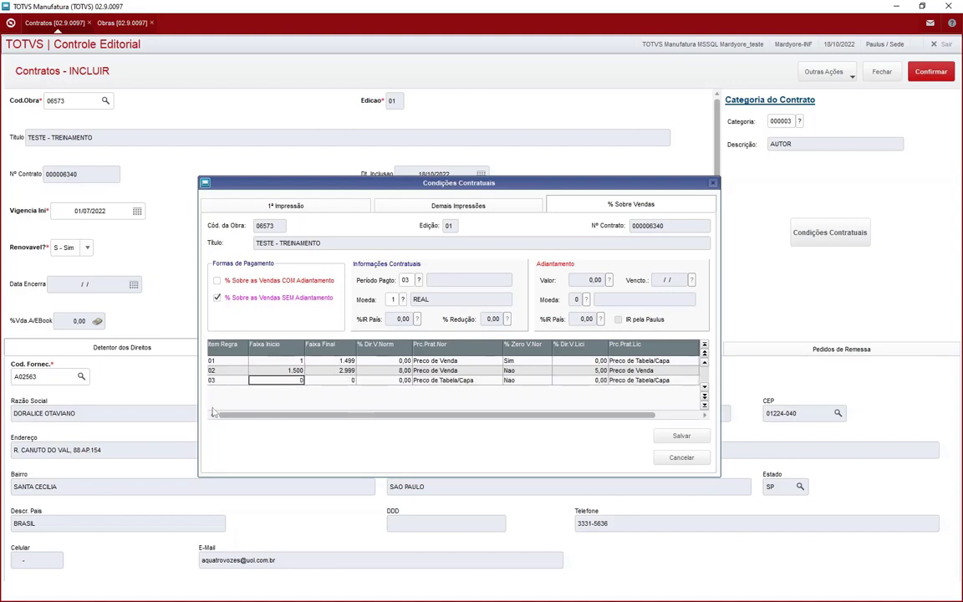
# Set the Faixa Inicio of rule 03 to 3.000 and its Faixa Final to 99.999.999
pyautogui.press('Return')
pyautogui.write('3')
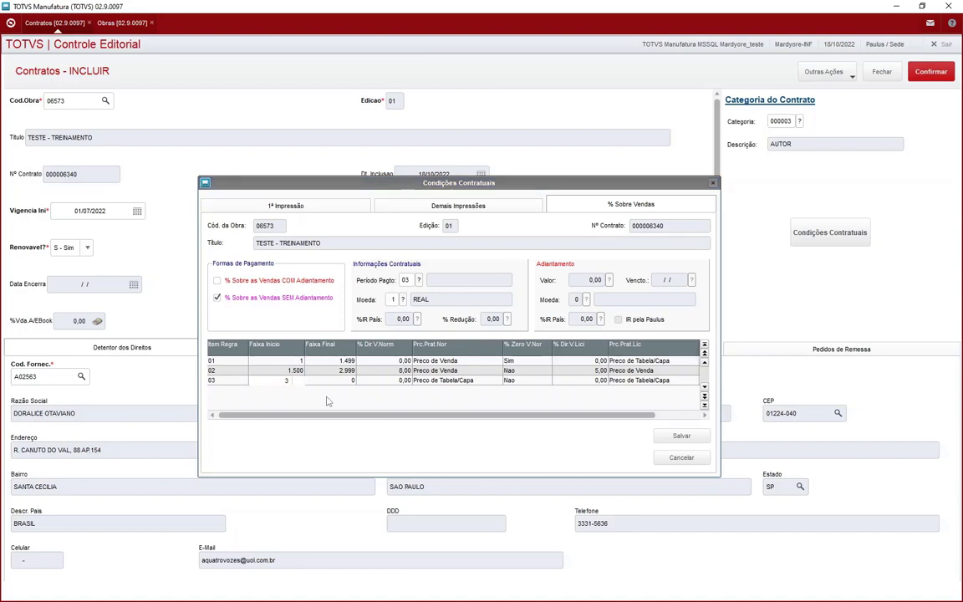
pyautogui.press('Return')
pyautogui.press('Return')
pyautogui.write('99.999.999')
pyautogui.press('Return')
# Set rule 03's % Dir.V.Norm and % Dir.V.Lici to 0, with % Zero V.Nor and % Zero V.Lic as Sim
pyautogui.write('9')
pyautogui.press('BackSpace')
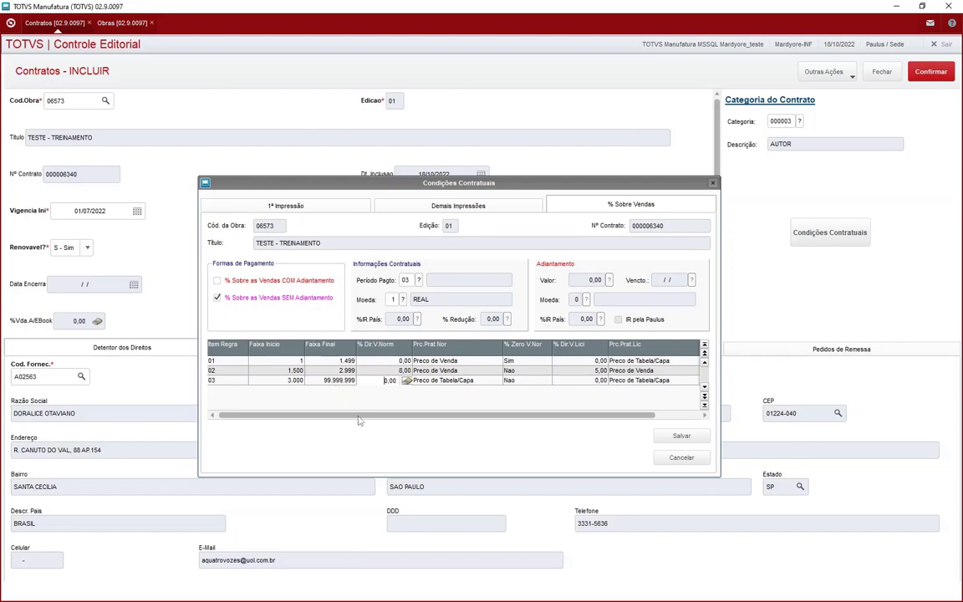
pyautogui.press('Return')
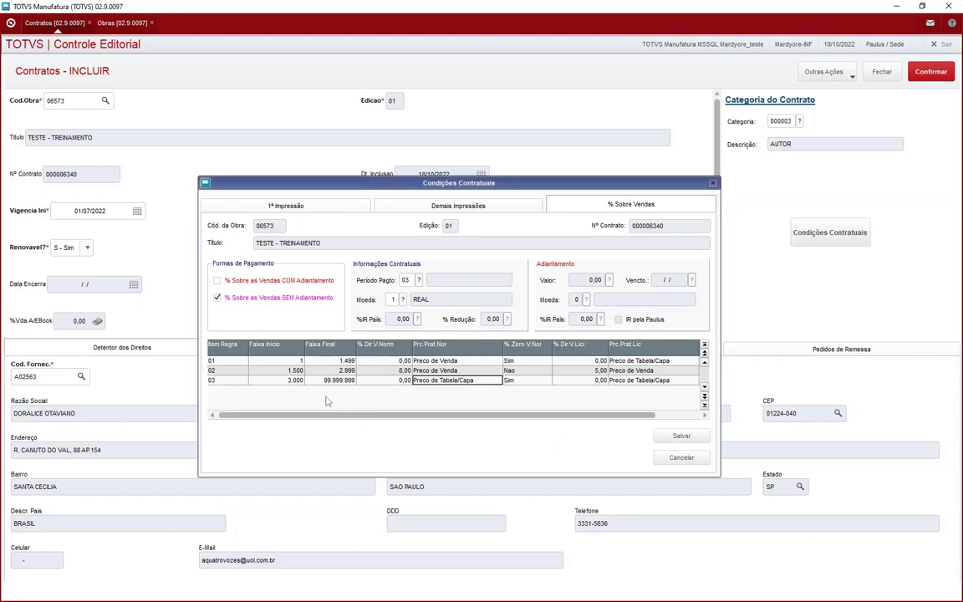
pyautogui.press('Return')
pyautogui.press('Return')
pyautogui.press('Return')
pyautogui.press('Right')
# Compare the sales ranges (Faixa Inicio, Faixa Final) and the % Dir.V.Norm values of rules 01, 02 and 03
pyautogui.press('Left')
pyautogui.press('Left')
pyautogui.press('Left')
pyautogui.press('Left')
pyautogui.press('Left')
pyautogui.press('Left')
pyautogui.press('Left')
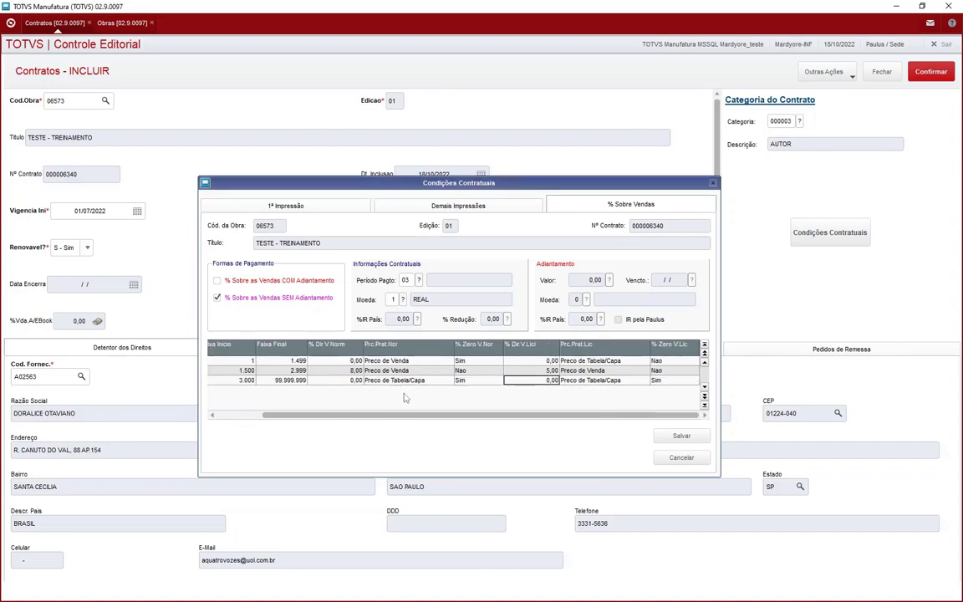
pyautogui.press('Left')
pyautogui.press('Right')
pyautogui.press('Right')
pyautogui.press('Right')
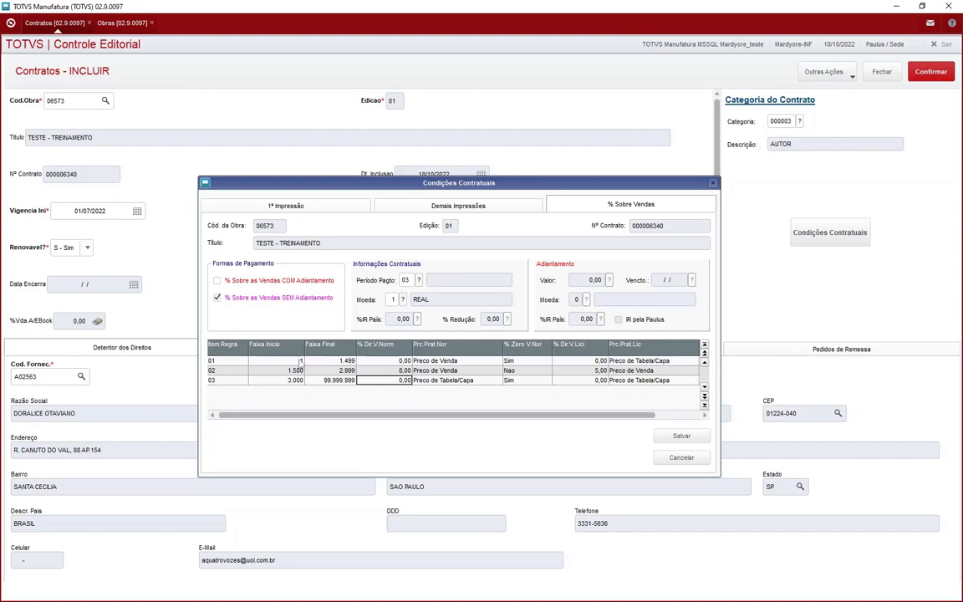
pyautogui.click(395, 374)
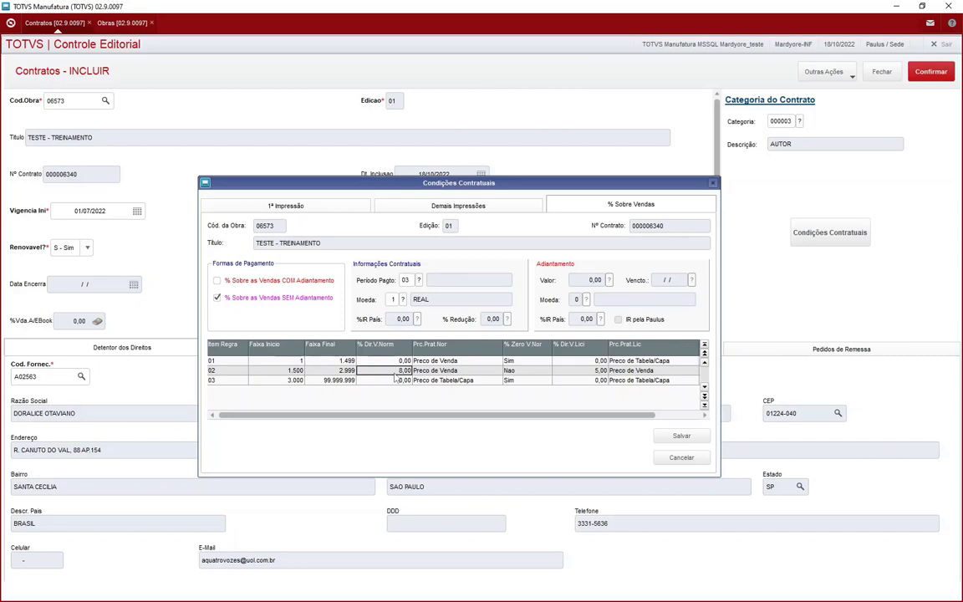
pyautogui.click(428, 374)
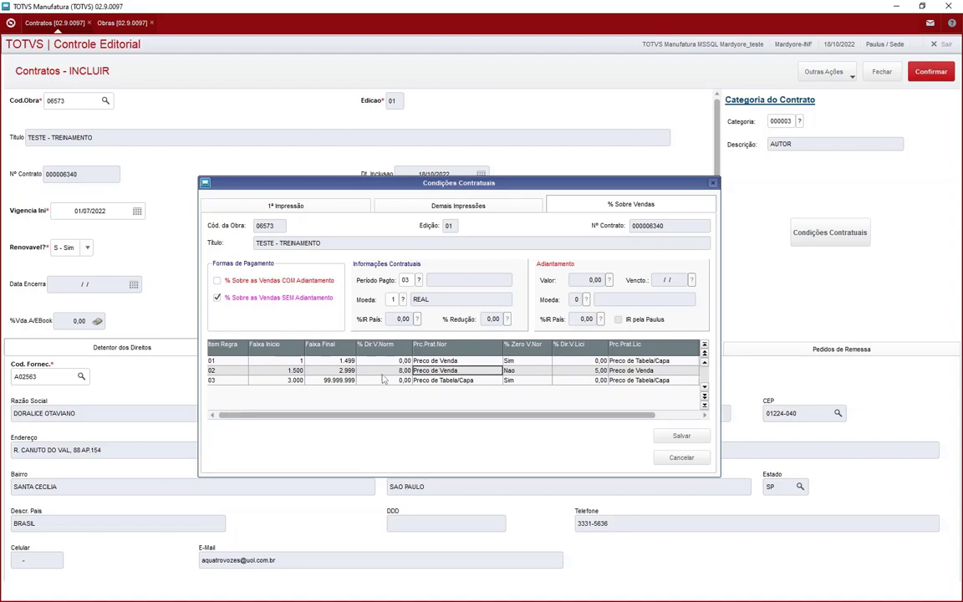
pyautogui.click(286, 375)
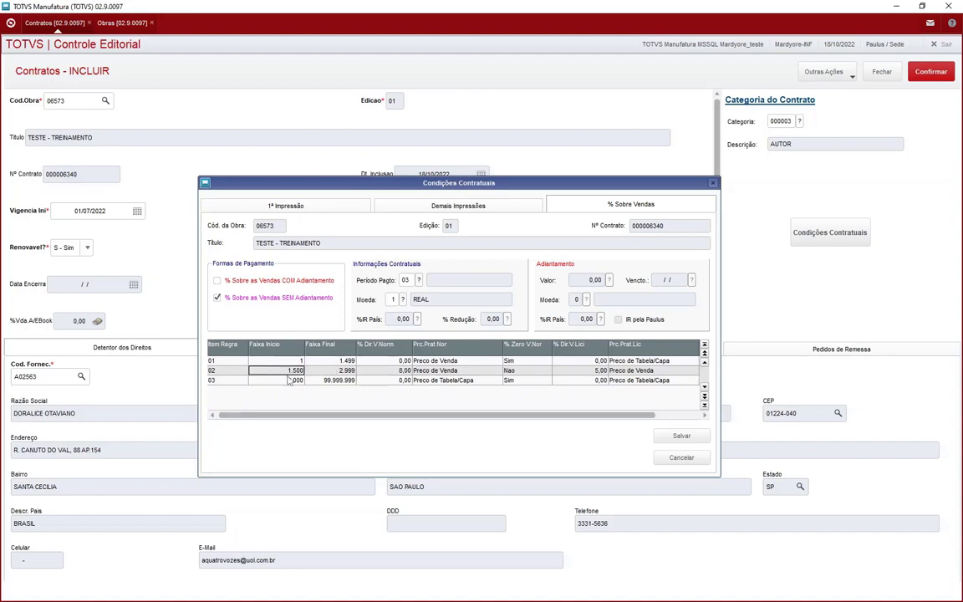
pyautogui.click(335, 372)
pyautogui.click(295, 371)
pyautogui.click(297, 363)
pyautogui.click(339, 362)
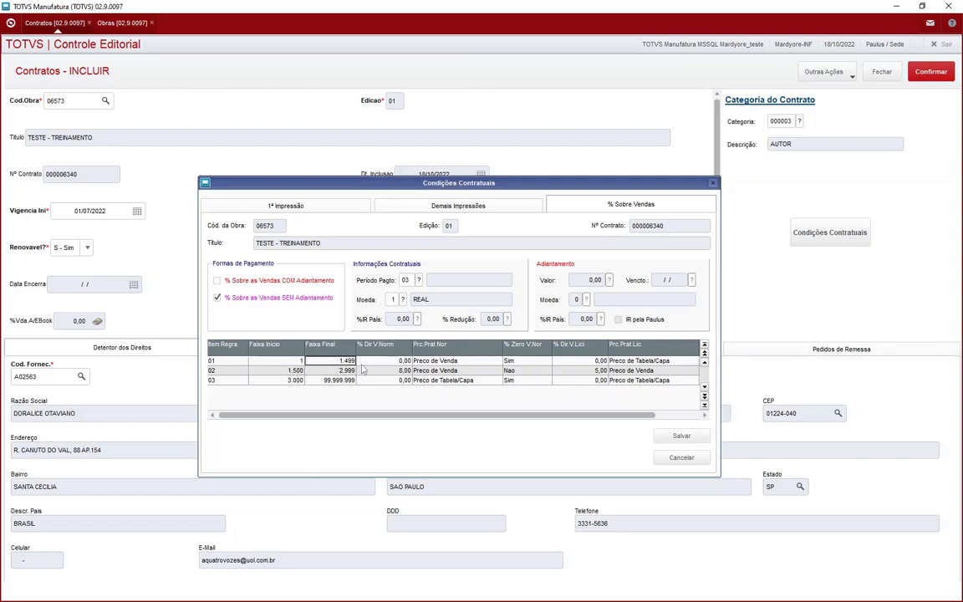
pyautogui.click(290, 382)
pyautogui.click(353, 382)
pyautogui.click(404, 362)
pyautogui.click(407, 381)
pyautogui.click(373, 360)
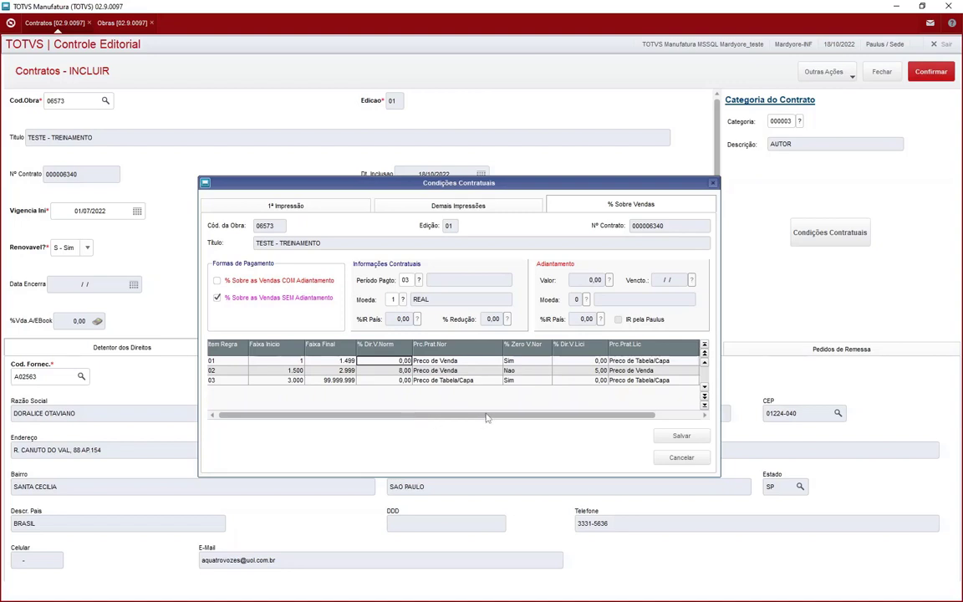
# Try to save the contractual conditions with the three sales rules
pyautogui.click(668, 417)
pyautogui.moveTo(668, 417); pyautogui.dragTo(657, 417)
pyautogui.click(684, 436)
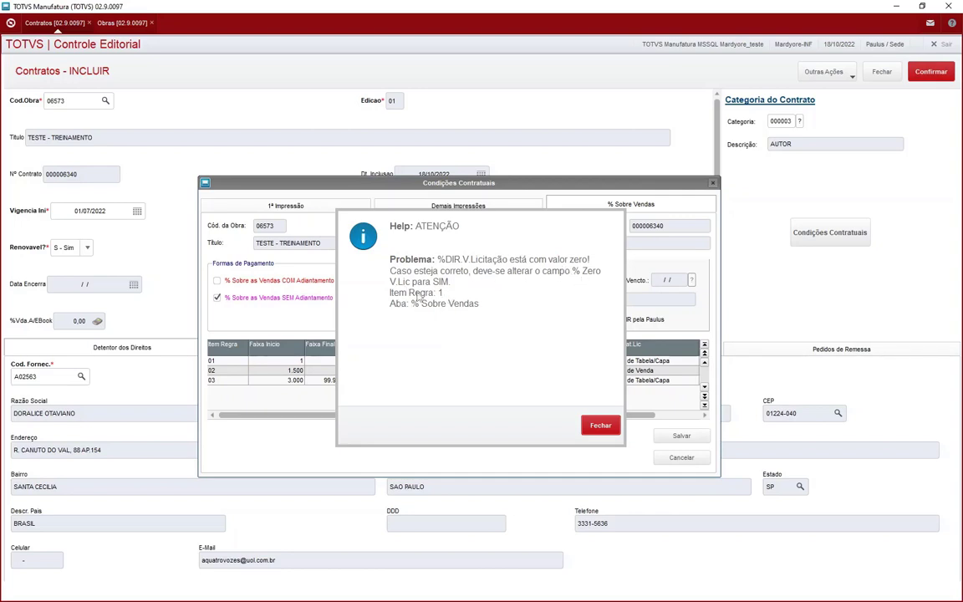
pyautogui.click(598, 426)
# Set rule 01's % Dir.V.Lici to 0 and its % Zero V.Lic to Sim
pyautogui.press('Right')
pyautogui.press('Right')
pyautogui.press('Right')
pyautogui.press('Right')
pyautogui.press('Right')
pyautogui.press('Right')
pyautogui.press('Left')
pyautogui.press('Left')
pyautogui.press('Left')
pyautogui.press('Right')
pyautogui.press('Right')
pyautogui.press('Right')
pyautogui.press('Left')
pyautogui.press('Left')
pyautogui.press('Return')
pyautogui.write('0')
pyautogui.press('Return')
pyautogui.click(683, 361)
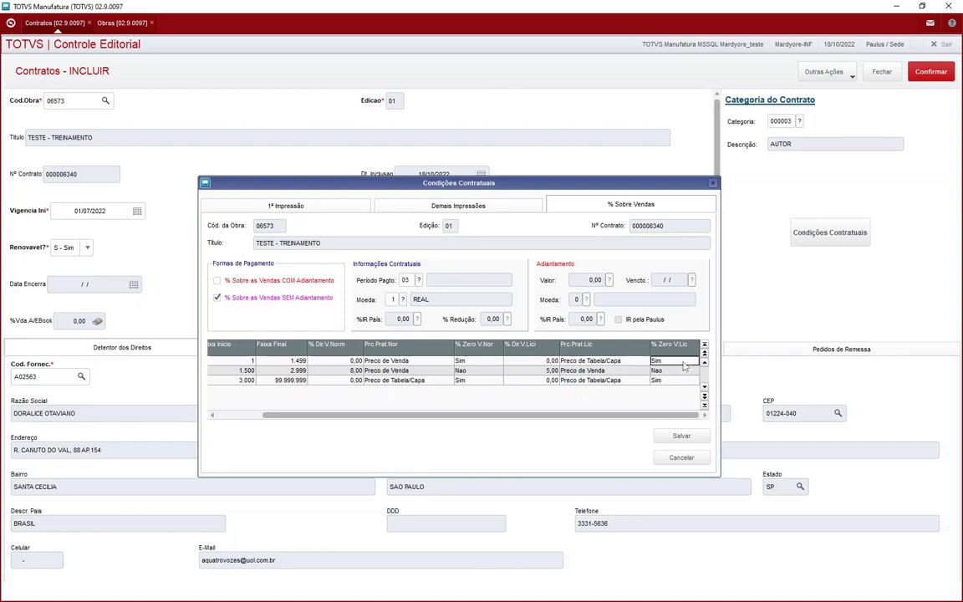
# Check rule 01's price and zero-percent columns and save the contractual conditions
pyautogui.click(599, 360)
pyautogui.click(549, 394)
pyautogui.press('Left')
pyautogui.press('Left')
pyautogui.press('Left')
pyautogui.press('Left')
pyautogui.press('Left')
pyautogui.press('Left')
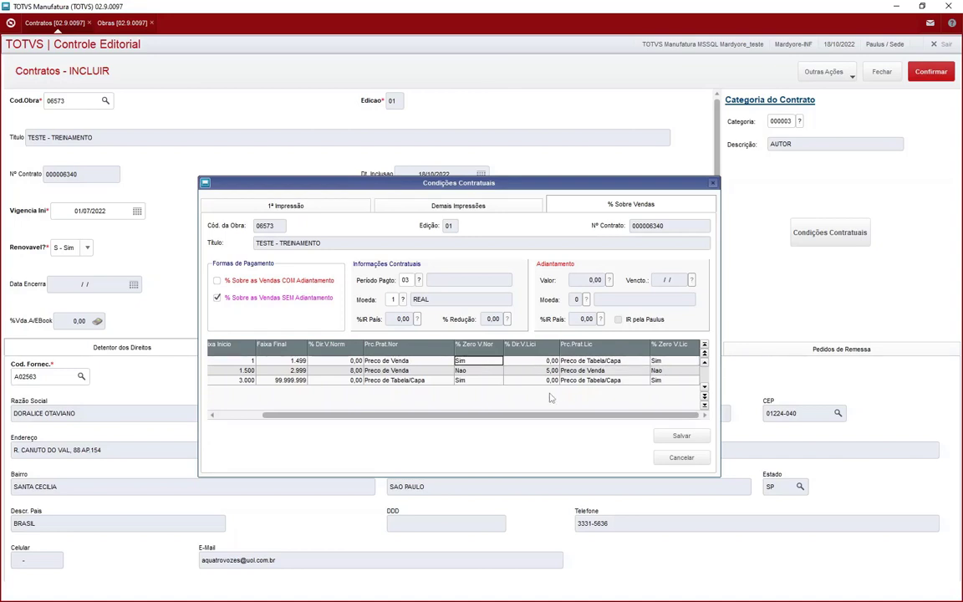
pyautogui.click(681, 437)
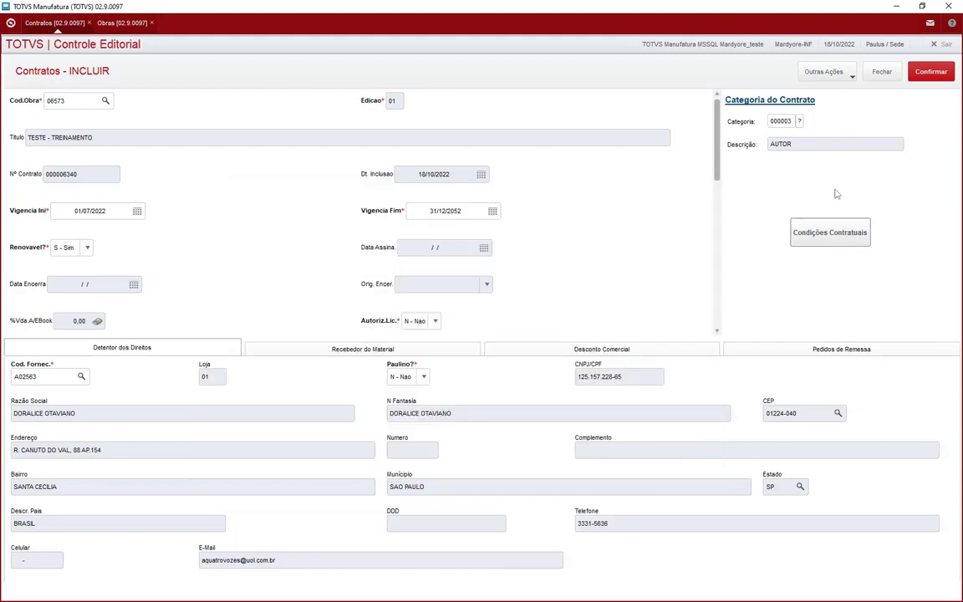
# Try to confirm the contract's inclusion, agreeing to create a new contract in the Direitos Autorais module
pyautogui.click(933, 73)
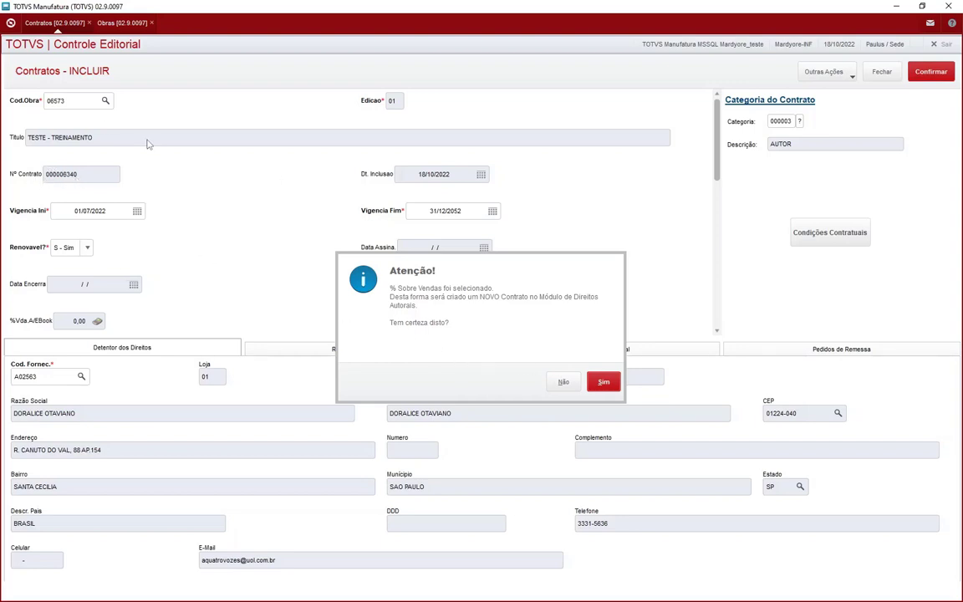
pyautogui.click(603, 383)
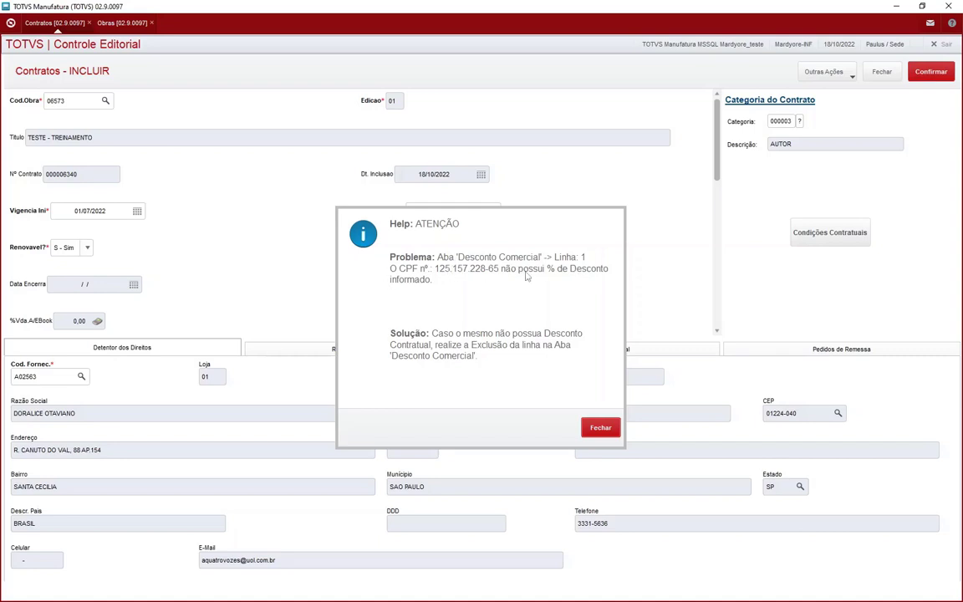
pyautogui.click(599, 428)
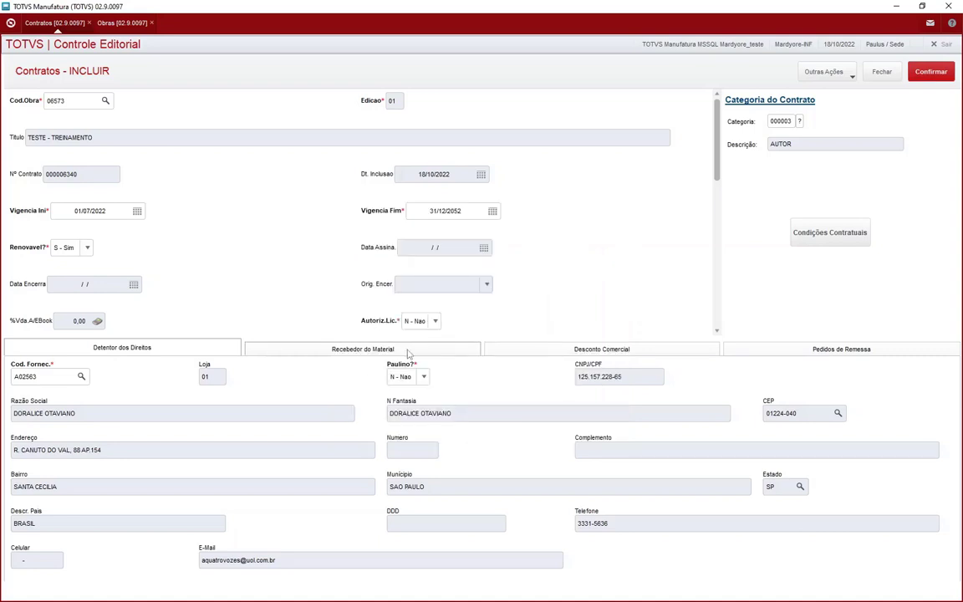
# Examine the Desconto Comercial line's CNPJ/CPF, Cod. Cliente, Loja, N Fantasia and Descto. Com. fields against the Detentor dos Direitos data
pyautogui.click(602, 349)
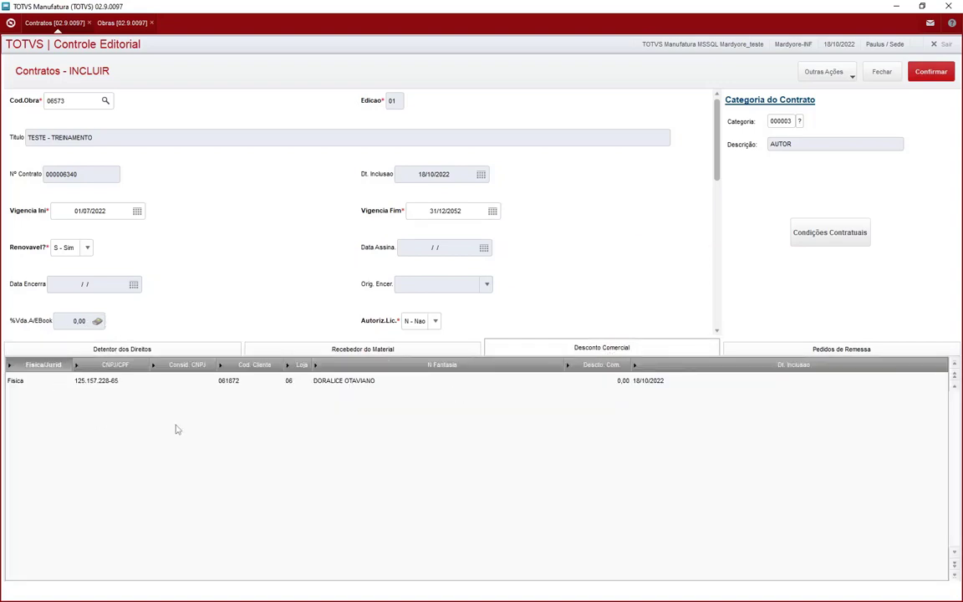
pyautogui.click(100, 349)
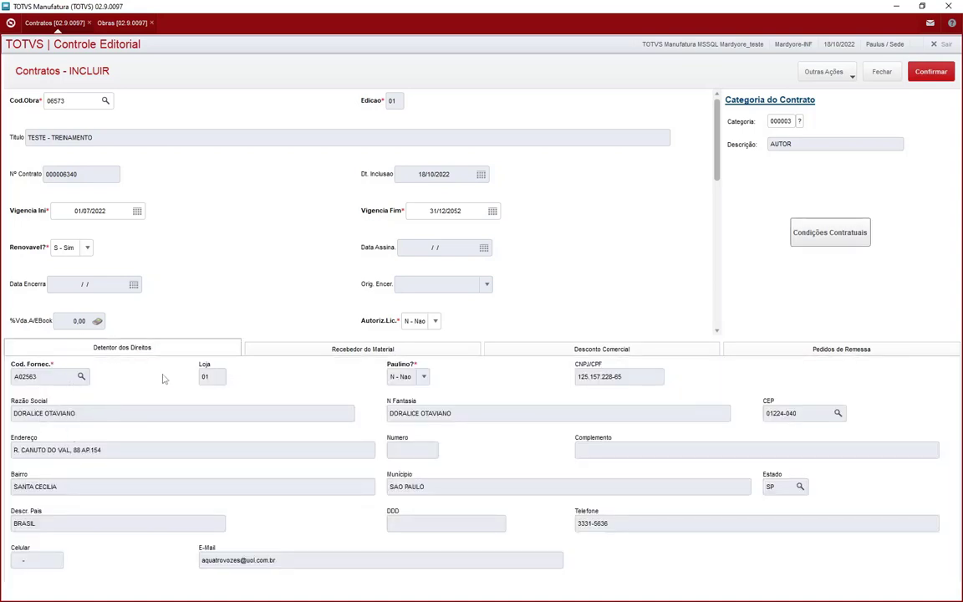
pyautogui.click(604, 351)
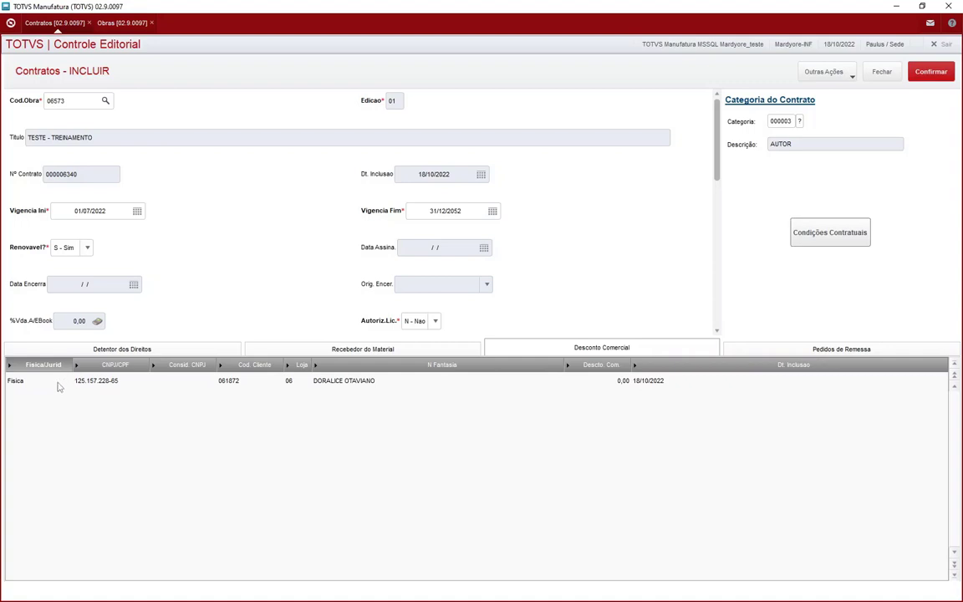
pyautogui.click(106, 385)
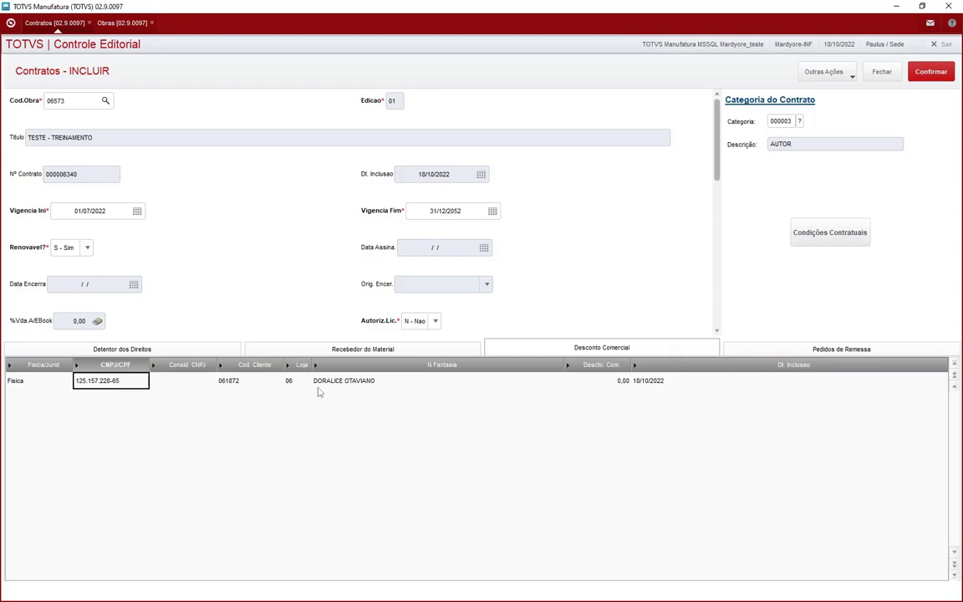
pyautogui.click(266, 386)
pyautogui.click(294, 384)
pyautogui.click(329, 386)
pyautogui.click(241, 383)
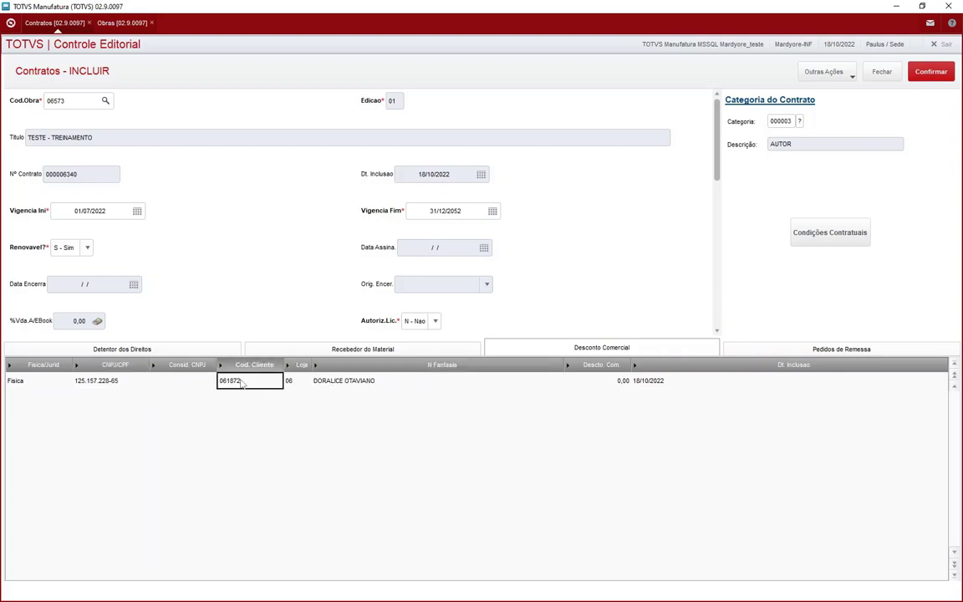
pyautogui.click(295, 385)
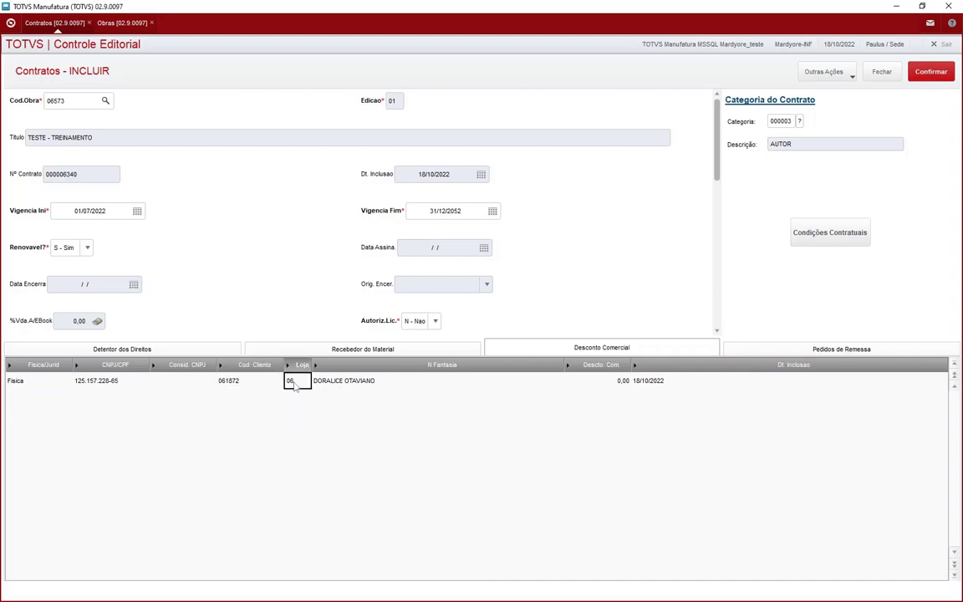
pyautogui.click(598, 382)
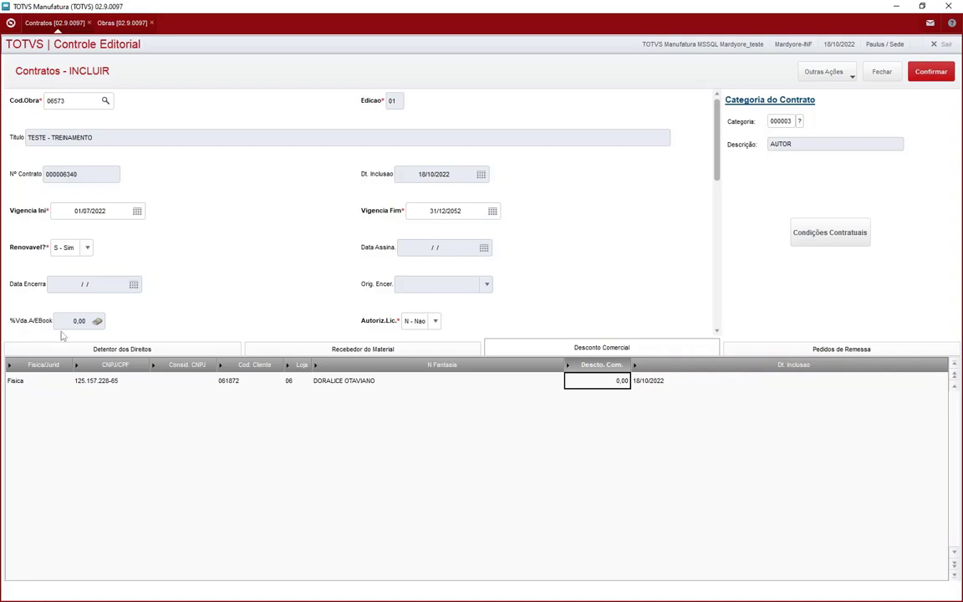
pyautogui.click(148, 350)
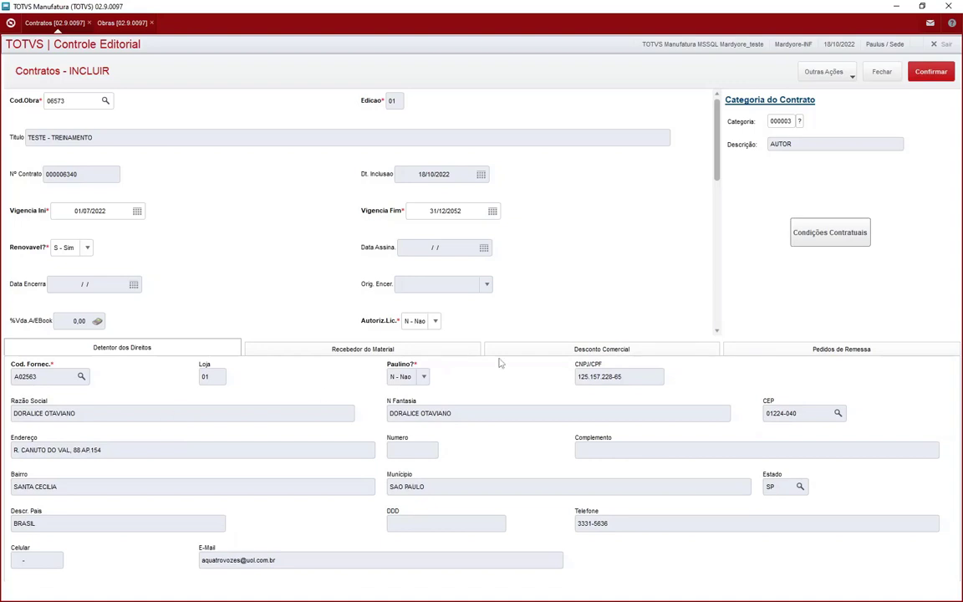
# Set the Desconto Comercial line's Descto. Com. to 20,00 and check its Loja, Cod. Cliente and CNPJ/CPF fields
pyautogui.click(568, 349)
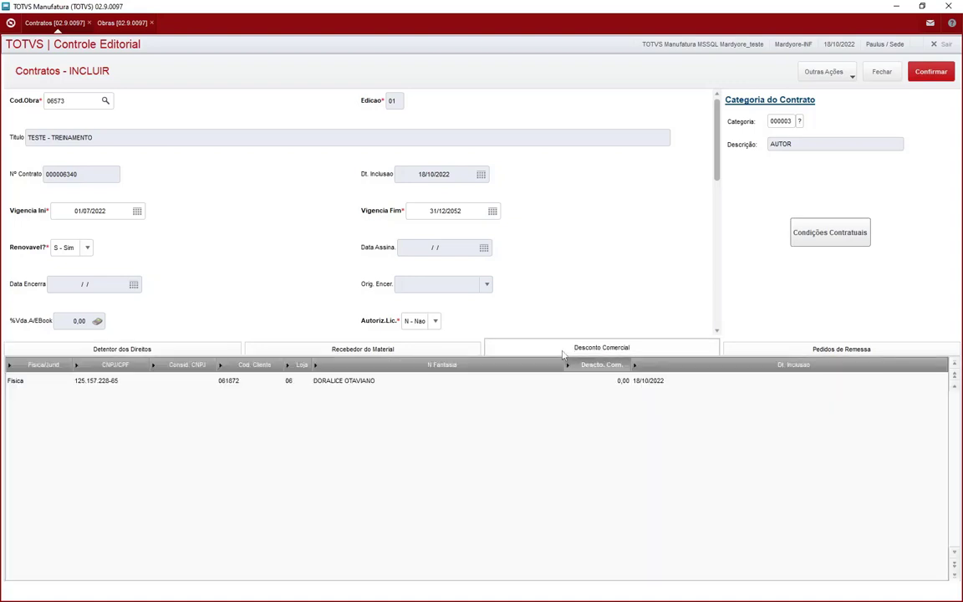
pyautogui.click(620, 385)
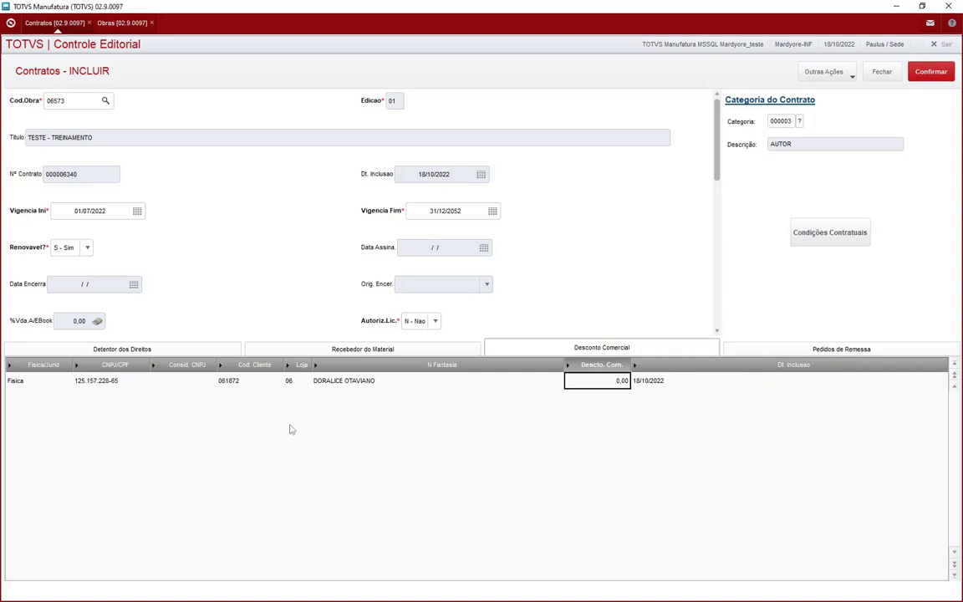
pyautogui.press('Return')
pyautogui.write('20')
pyautogui.press('Return')
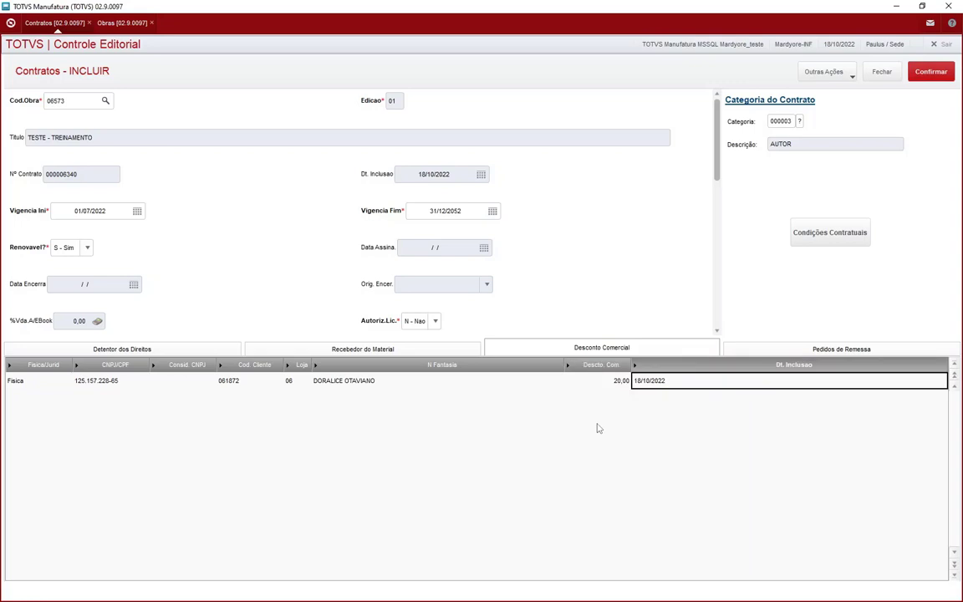
pyautogui.press('Left')
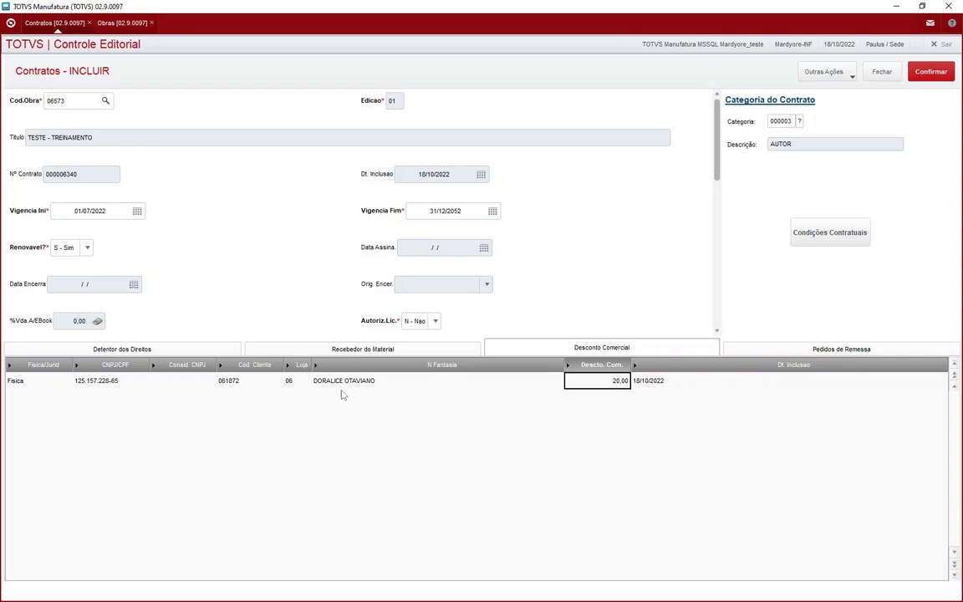
pyautogui.click(294, 386)
pyautogui.click(253, 384)
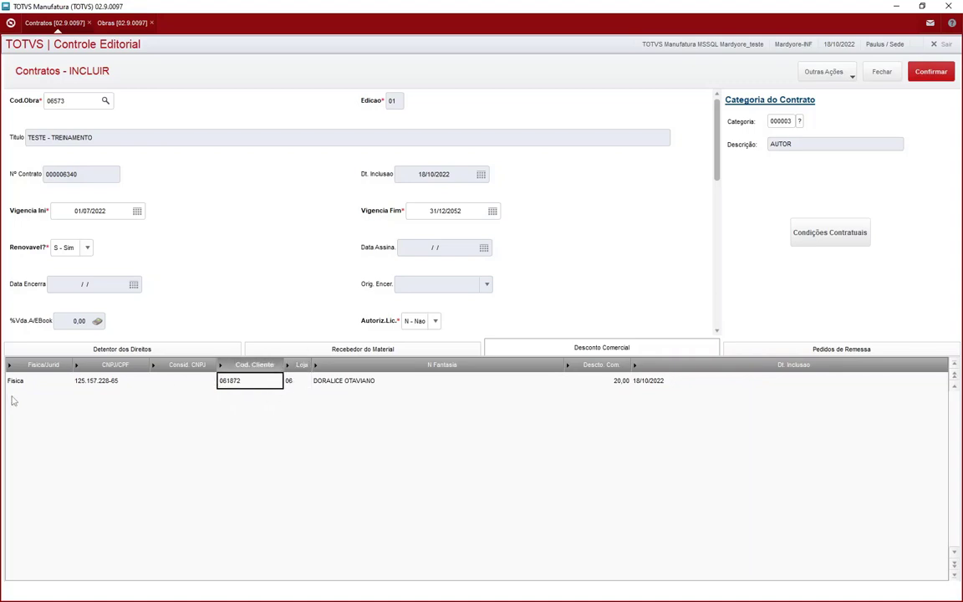
pyautogui.click(92, 382)
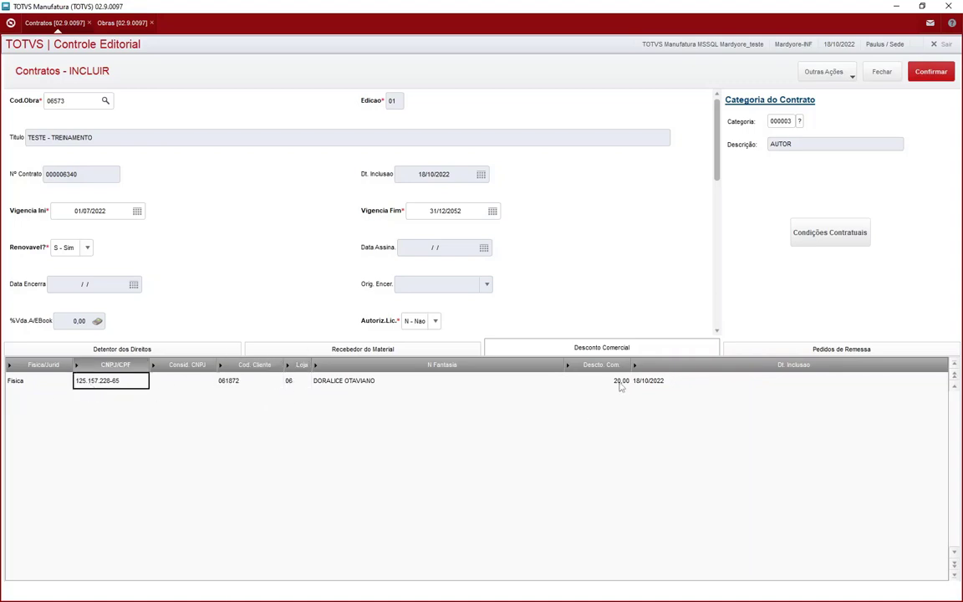
pyautogui.click(620, 383)
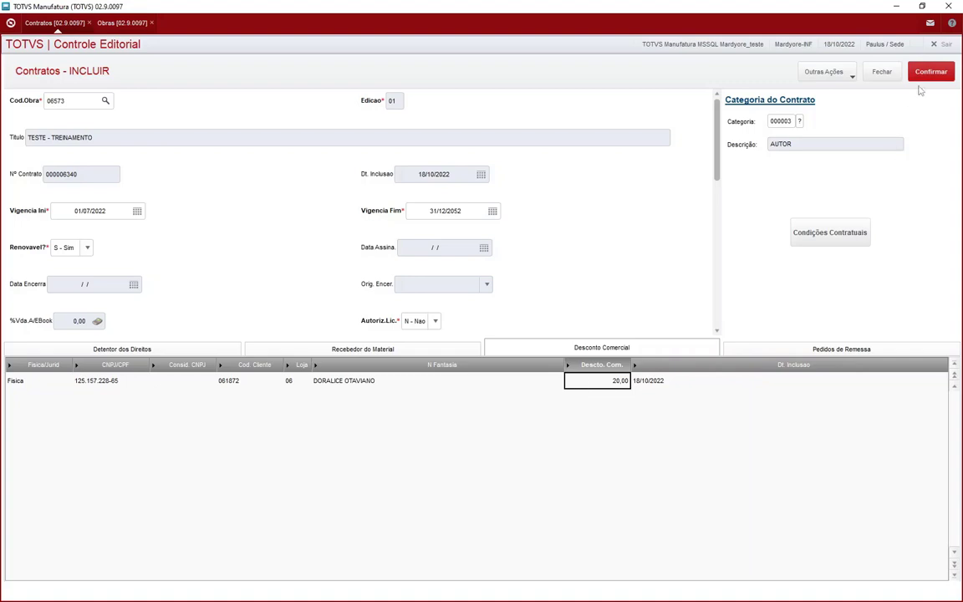
# Confirm the contract's inclusion, agreeing to create a new contract in the Direitos Autorais module
pyautogui.click(926, 73)
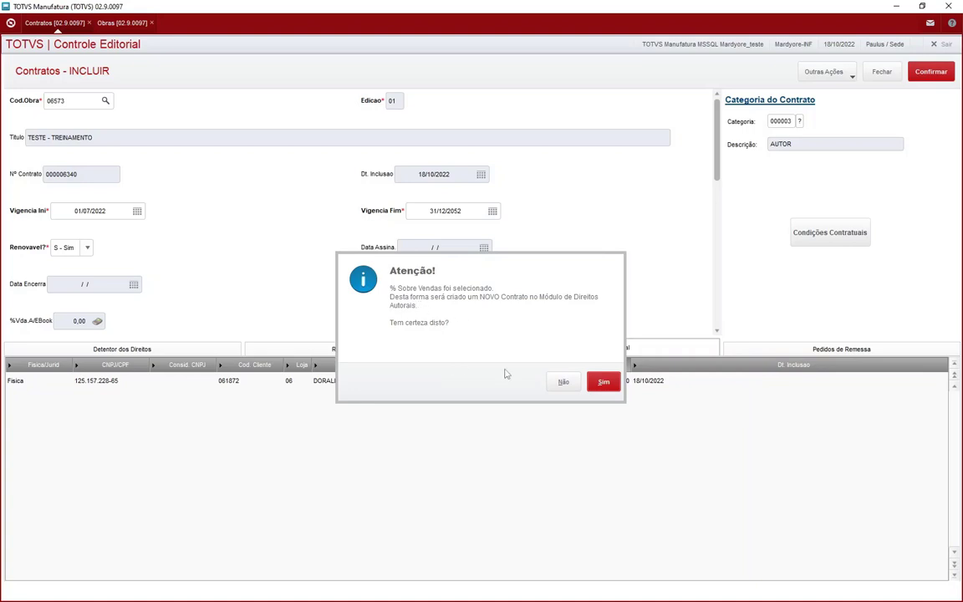
pyautogui.click(603, 383)
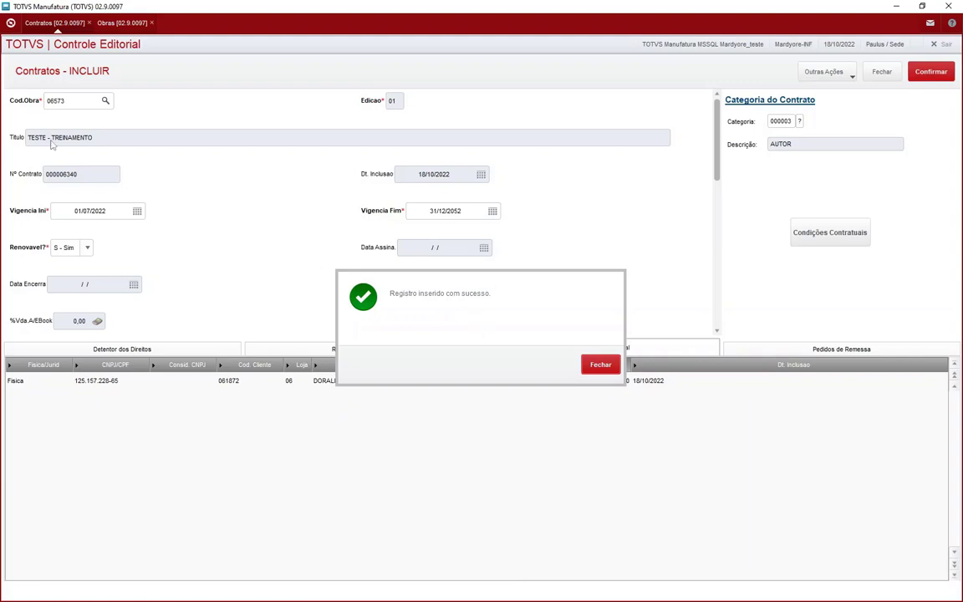
pyautogui.click(607, 364)
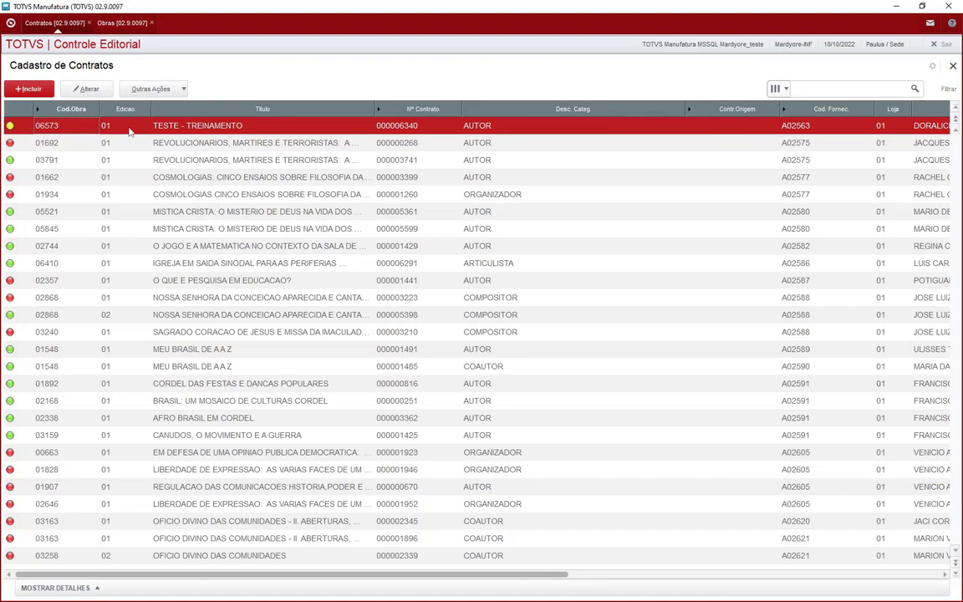
# View the work TESTE - TREINAMENTO in Obras and examine its Contratos D.A. line, including rights holder, inclusion date, signature date and status
pyautogui.click(126, 23)
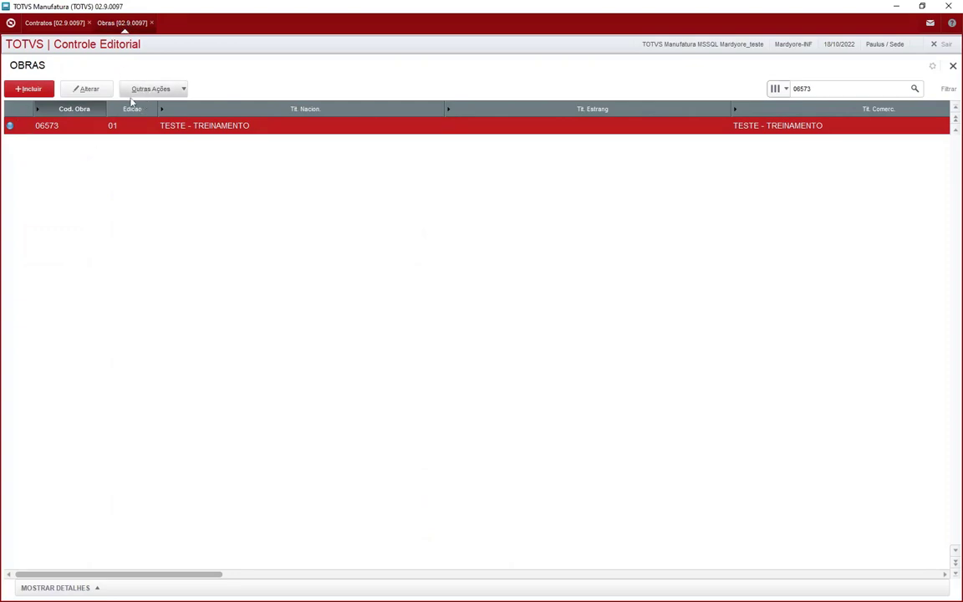
pyautogui.click(136, 88)
pyautogui.click(147, 104)
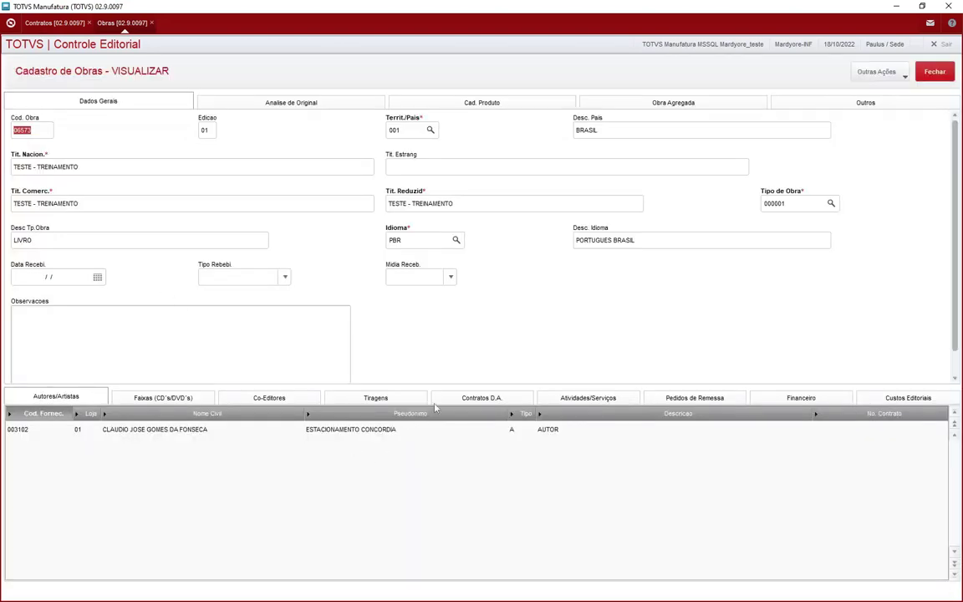
pyautogui.click(458, 398)
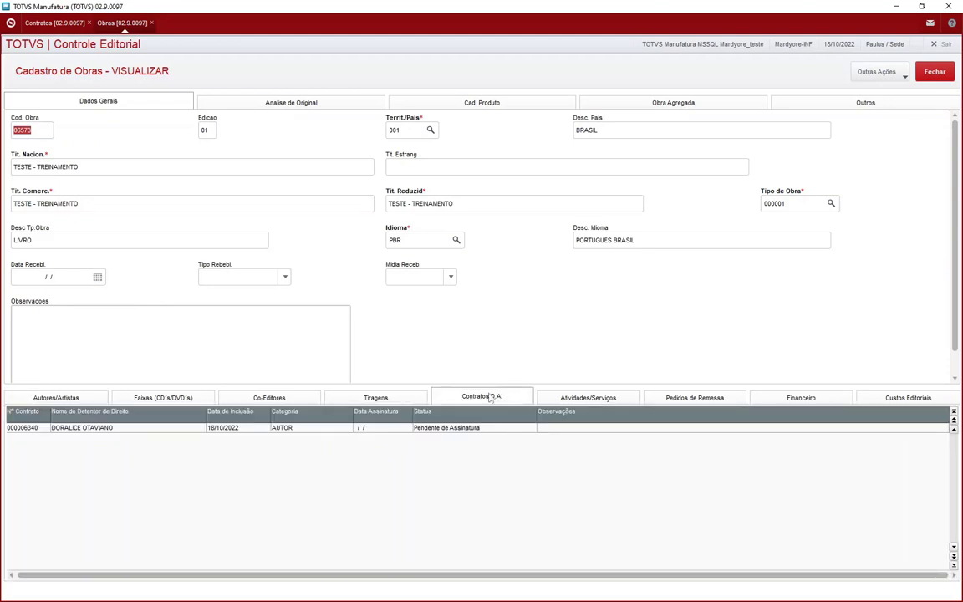
pyautogui.click(94, 428)
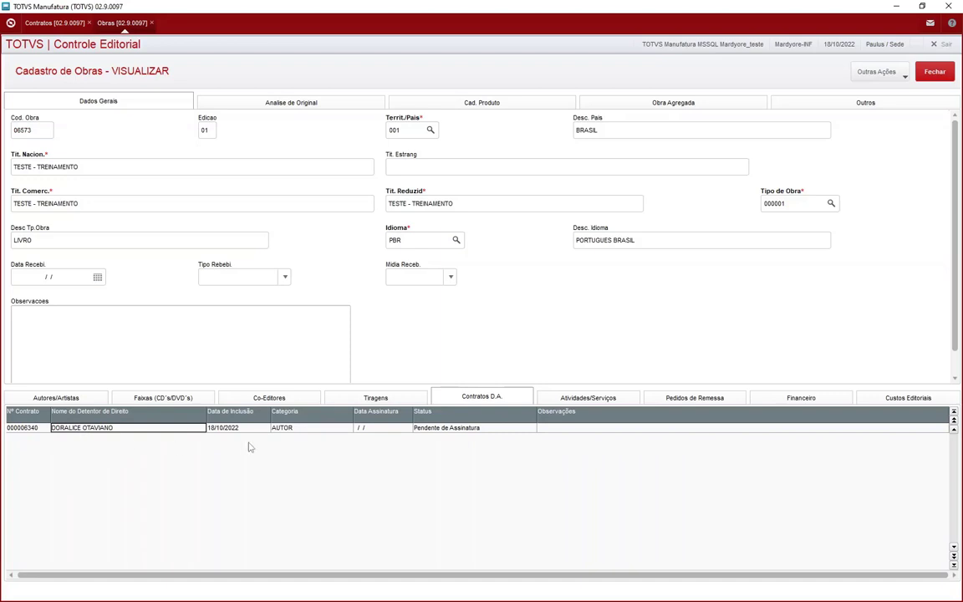
pyautogui.click(220, 428)
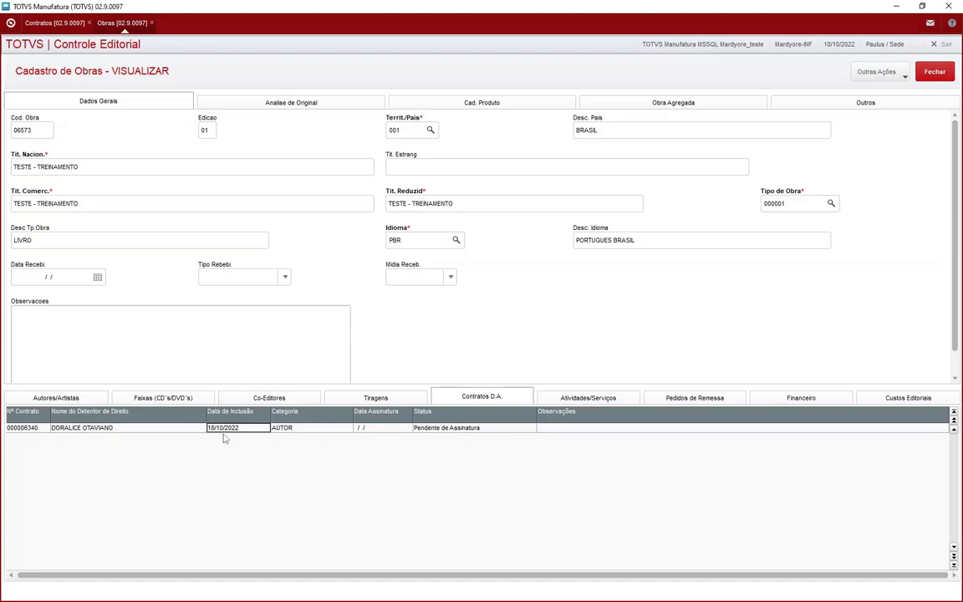
pyautogui.click(381, 430)
pyautogui.click(425, 428)
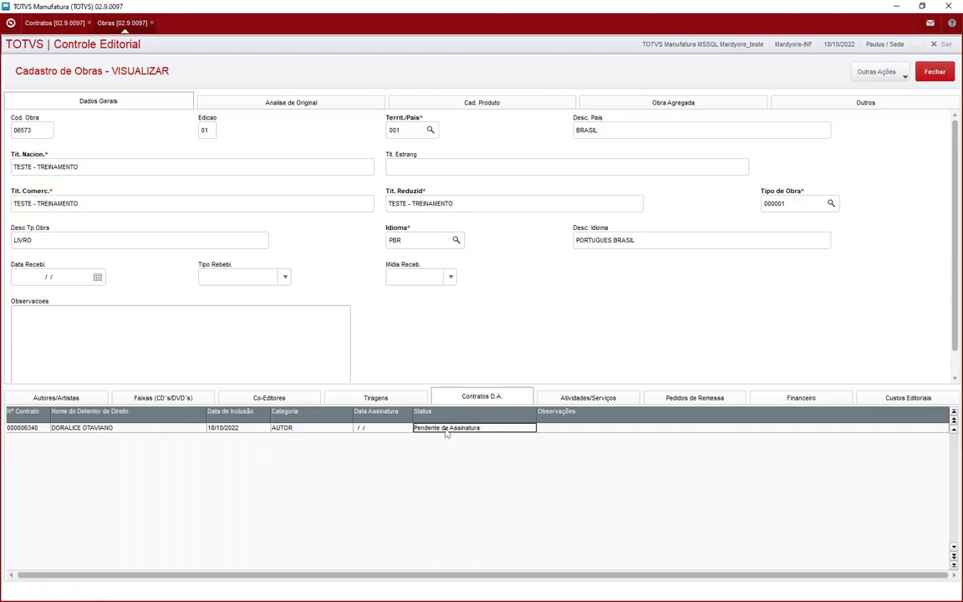
# Open the contract from the work's Contratos D.A. line, review its Demais Impressões and % Sobre Vendas conditions, and close both records
pyautogui.doubleClick(446, 428)
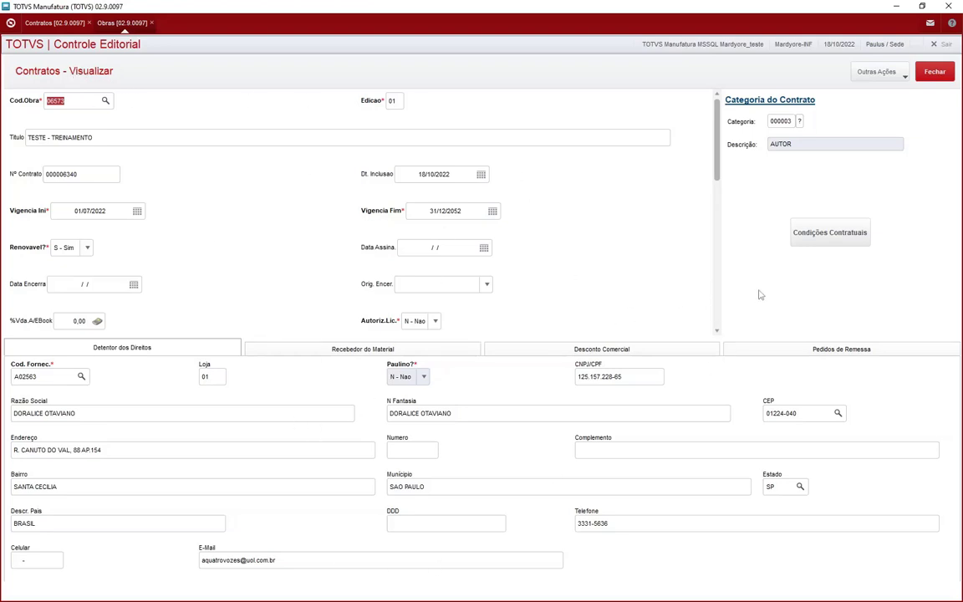
pyautogui.click(833, 233)
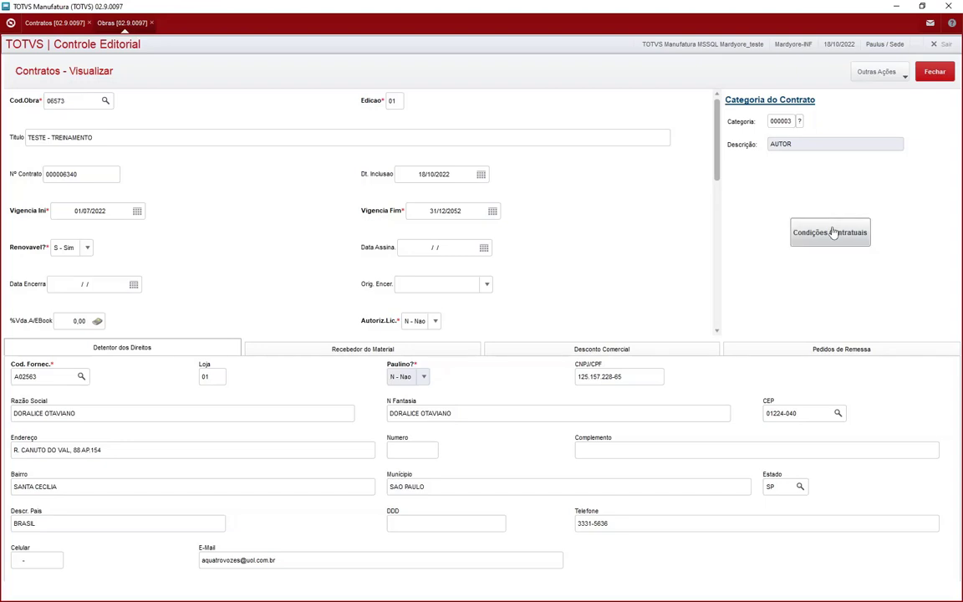
pyautogui.click(474, 204)
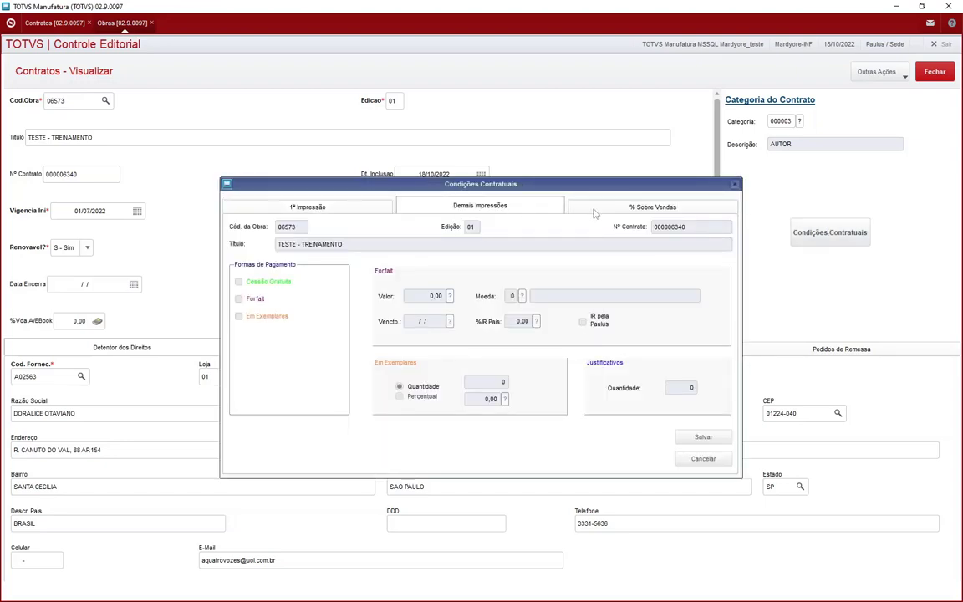
pyautogui.click(575, 209)
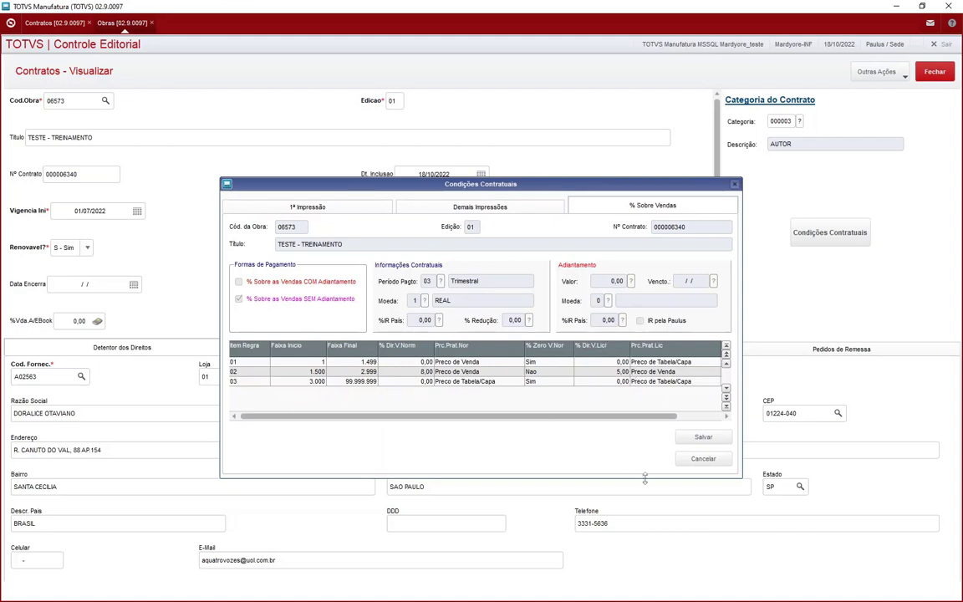
pyautogui.click(700, 459)
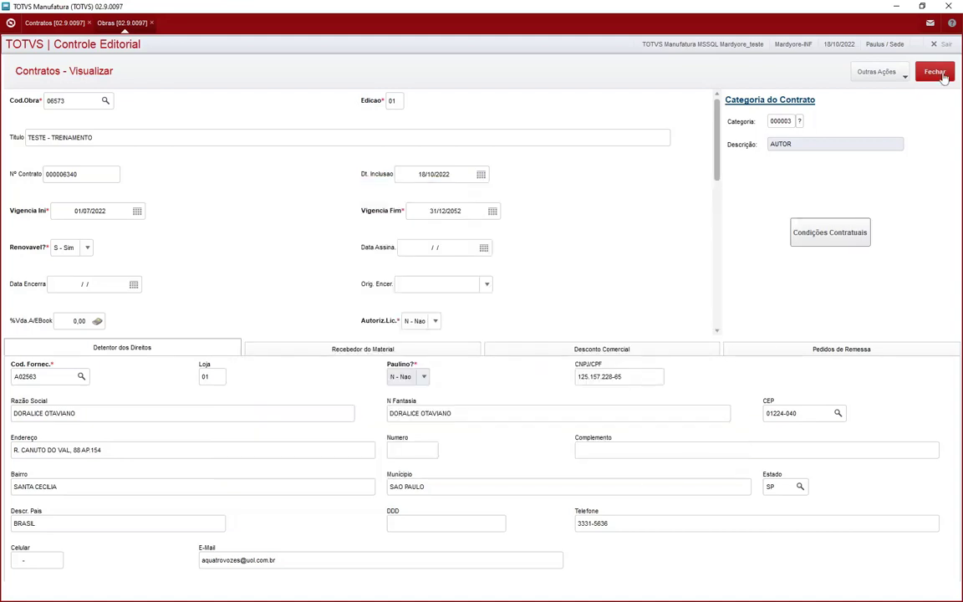
pyautogui.click(936, 74)
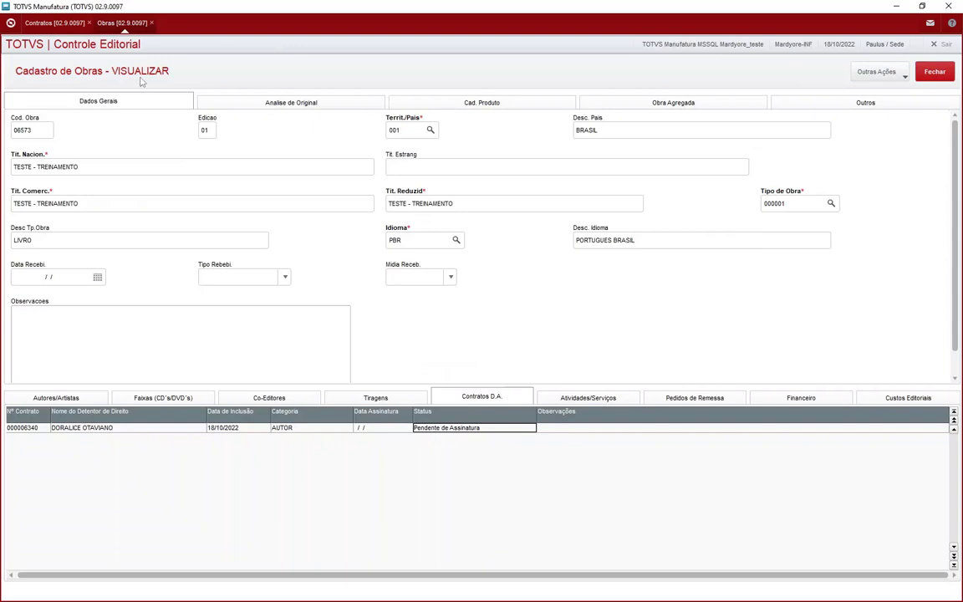
pyautogui.click(932, 73)
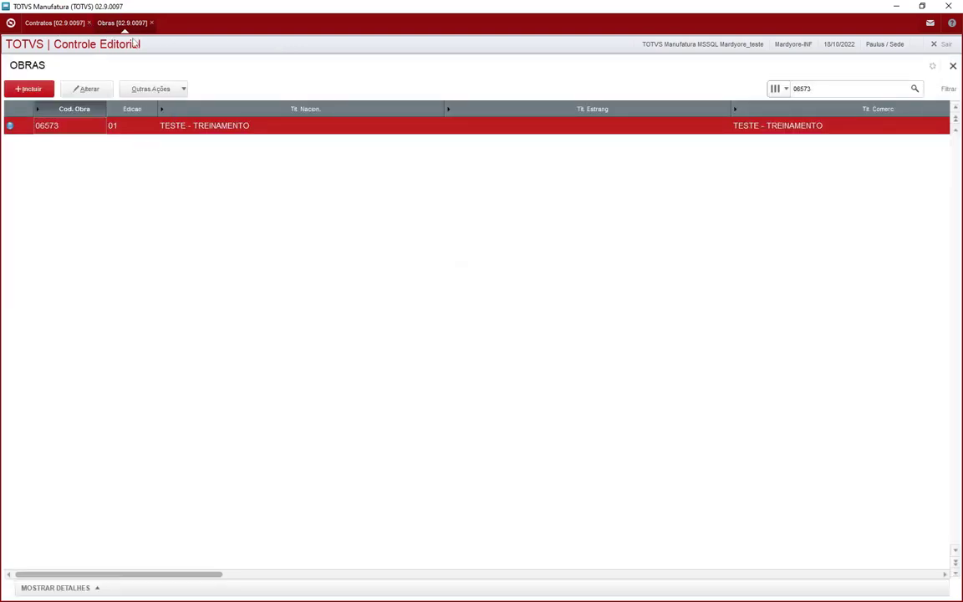
pyautogui.click(55, 24)
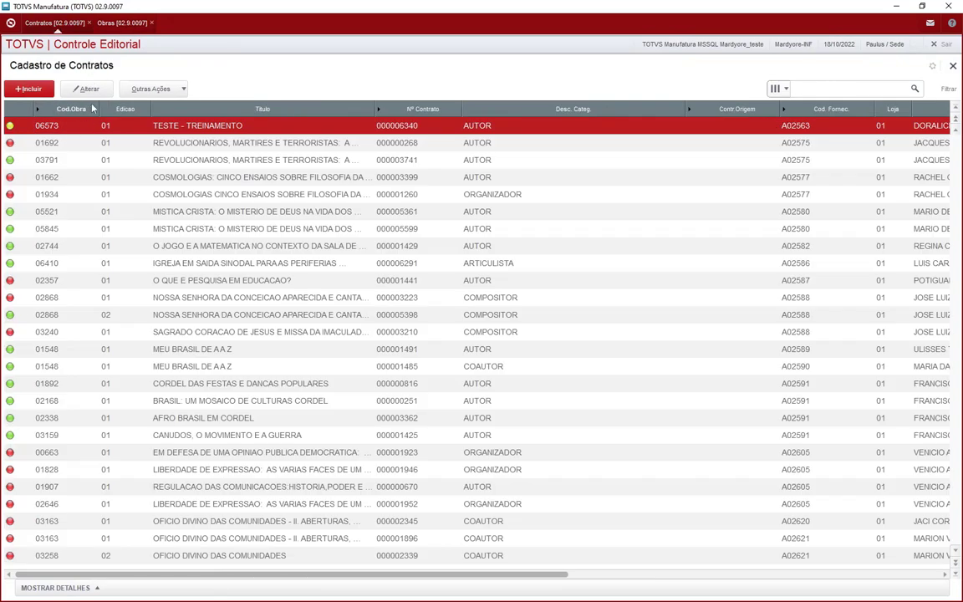
pyautogui.click(165, 92)
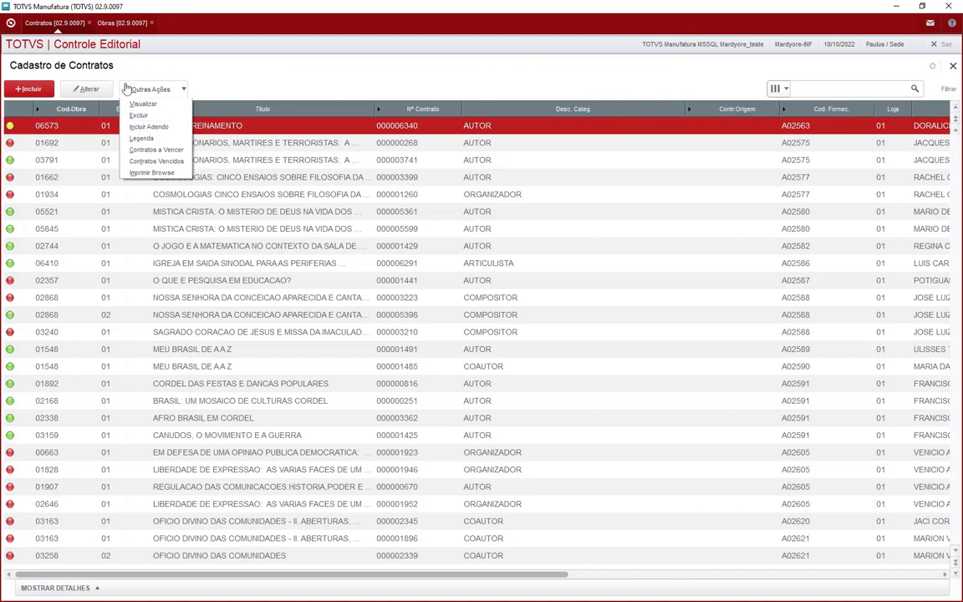
pyautogui.click(158, 92)
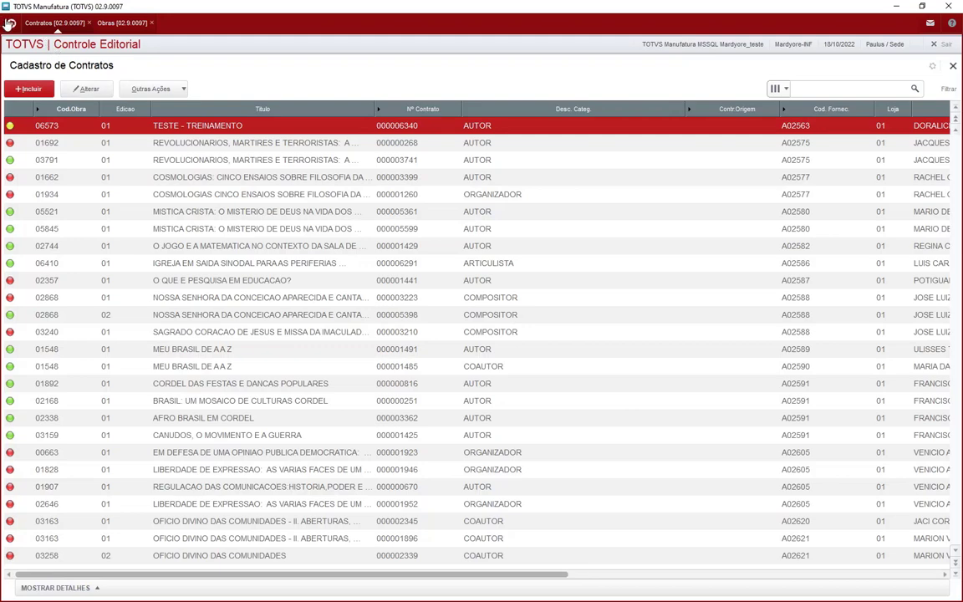
# Switch the module to ambiente 45, Controle de Direitos Autorais
pyautogui.click(8, 23)
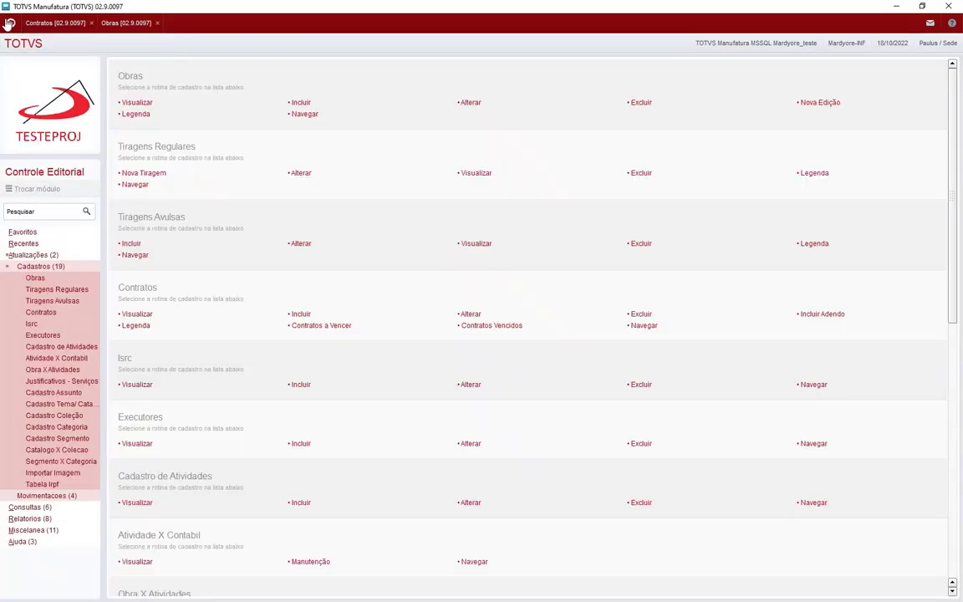
pyautogui.click(39, 190)
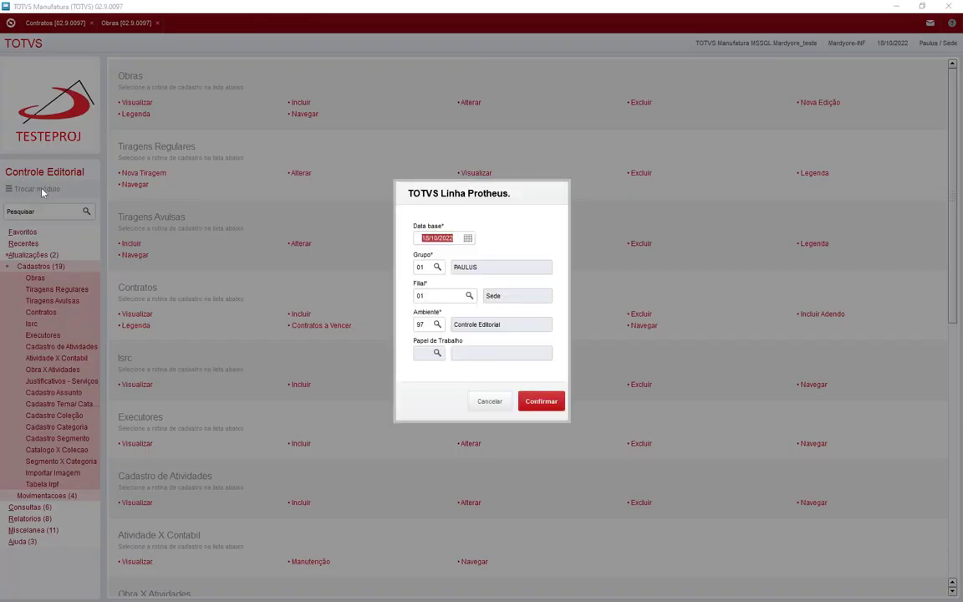
pyautogui.click(425, 323)
pyautogui.write('45')
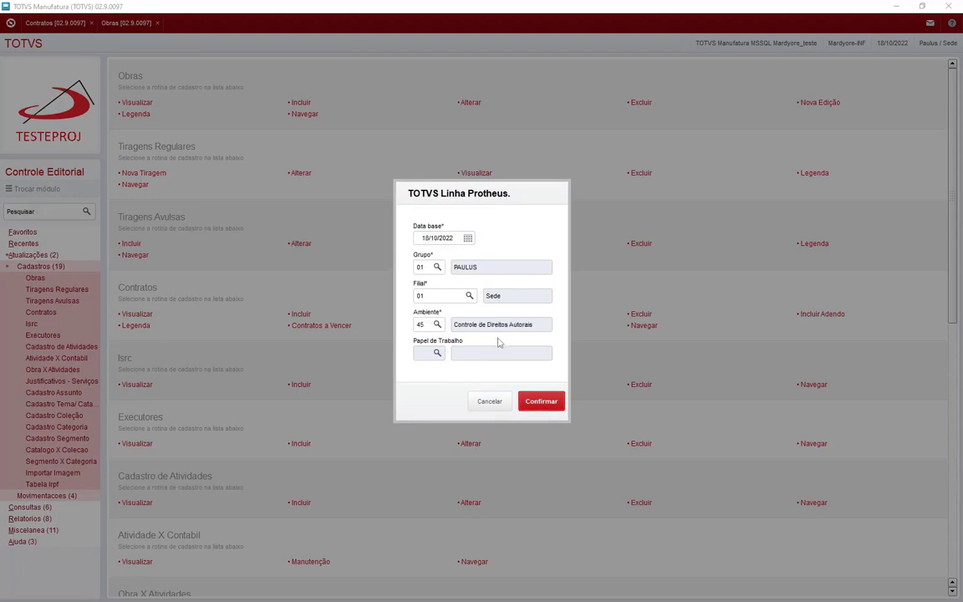
pyautogui.click(542, 402)
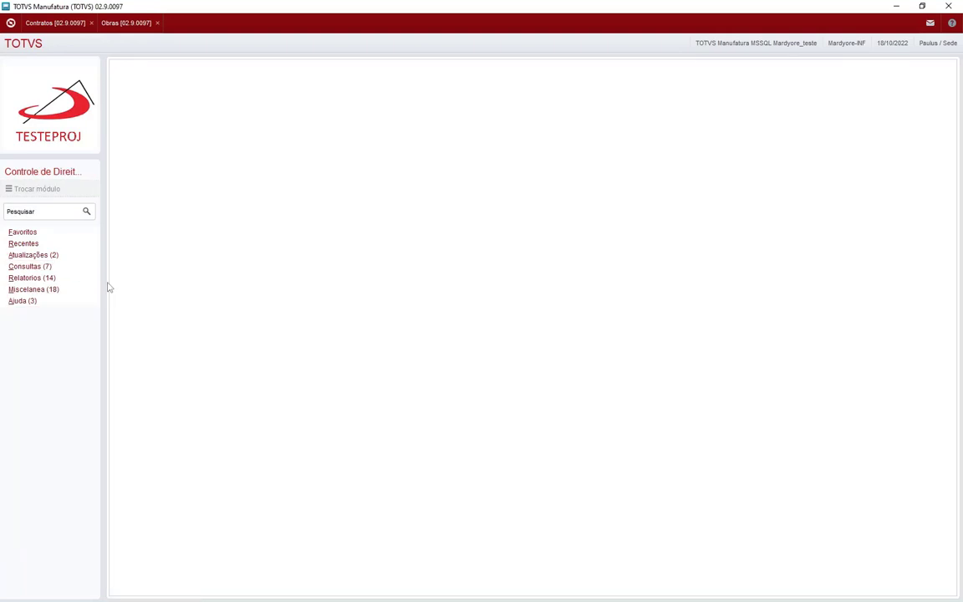
# Open the Contrato Por Produto routine in Controle de Direitos Autorais, keeping data base 18/10/2022, grupo 01 and filial 01
pyautogui.click(33, 255)
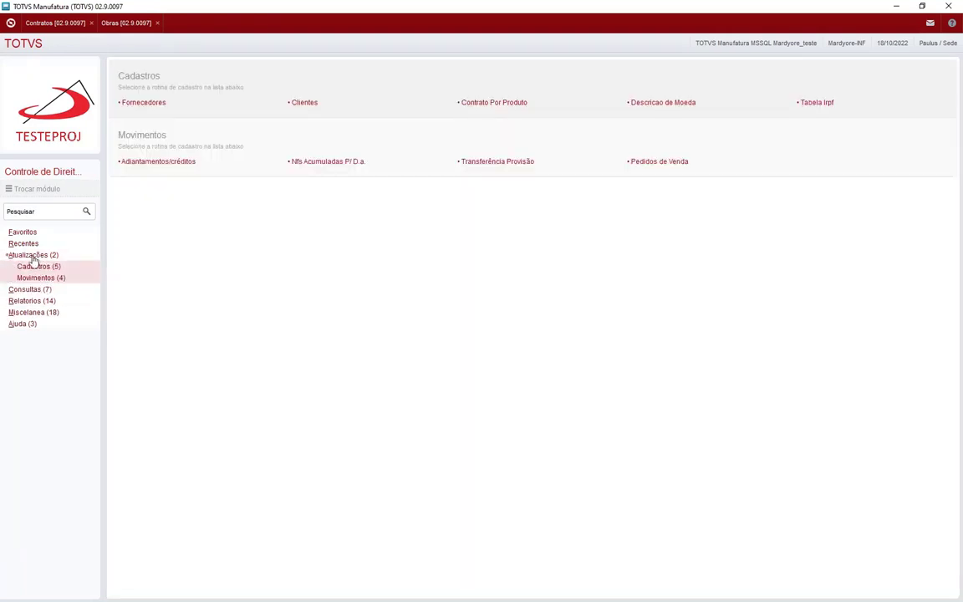
pyautogui.click(38, 267)
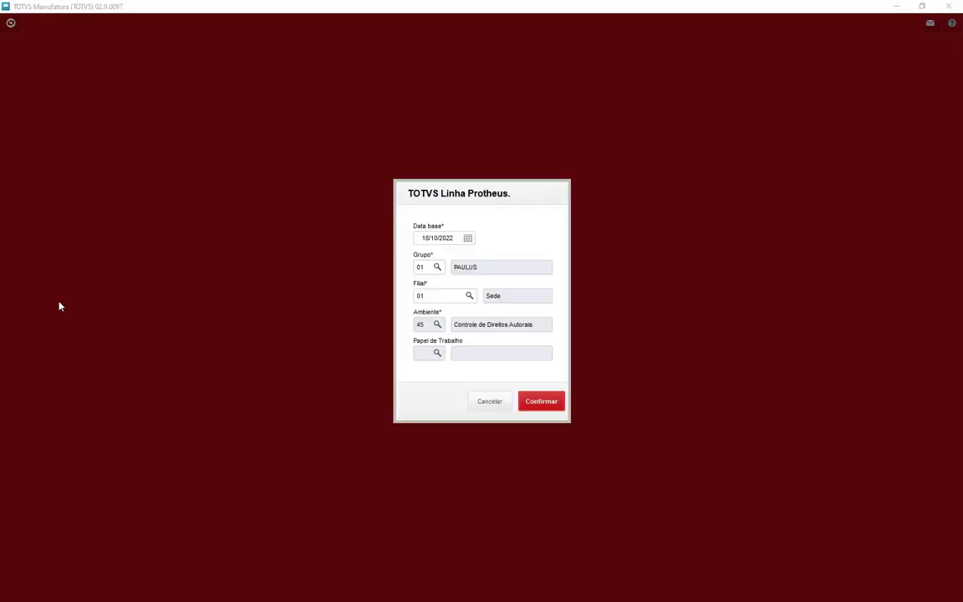
pyautogui.click(546, 402)
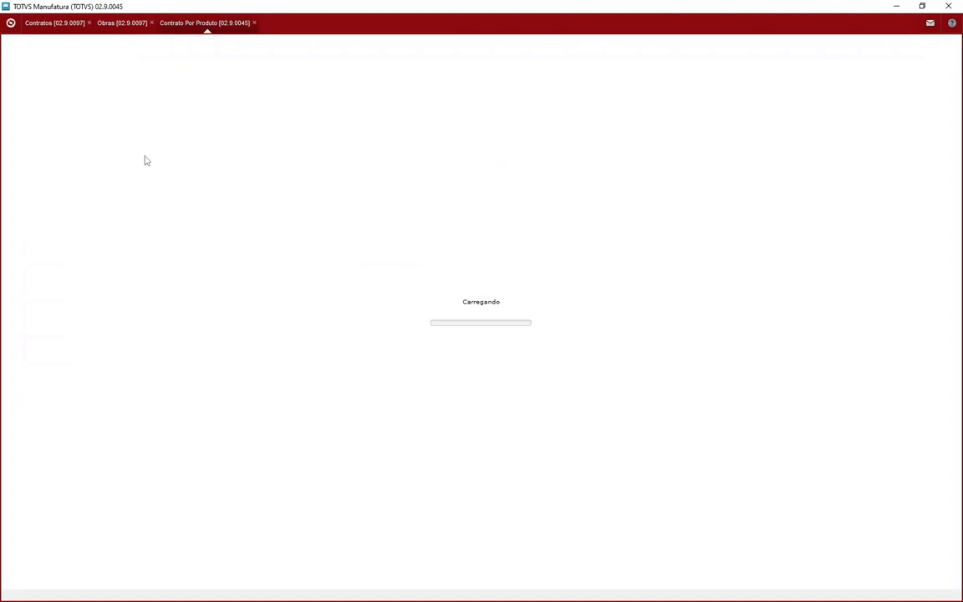
pyautogui.click(40, 22)
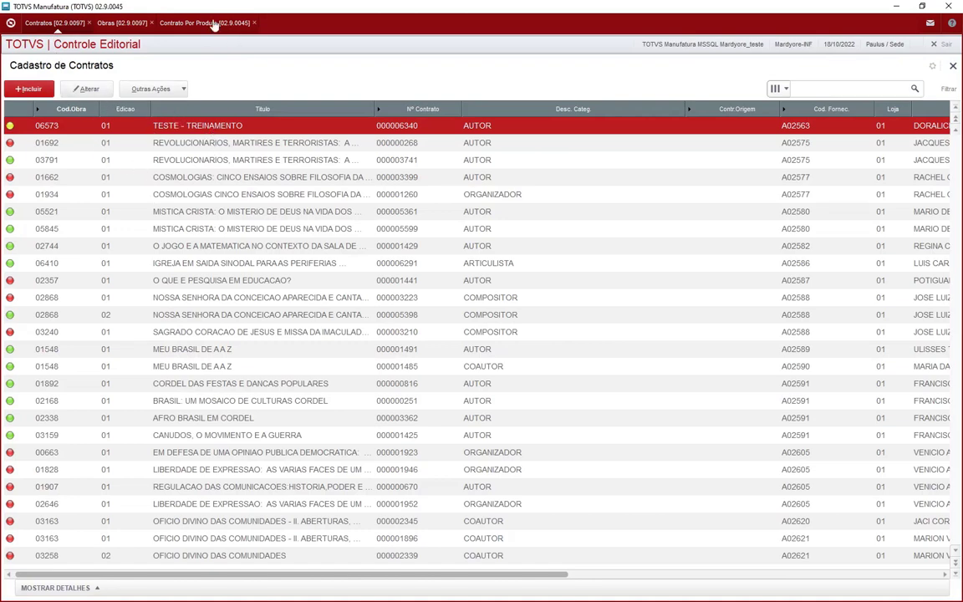
pyautogui.click(213, 24)
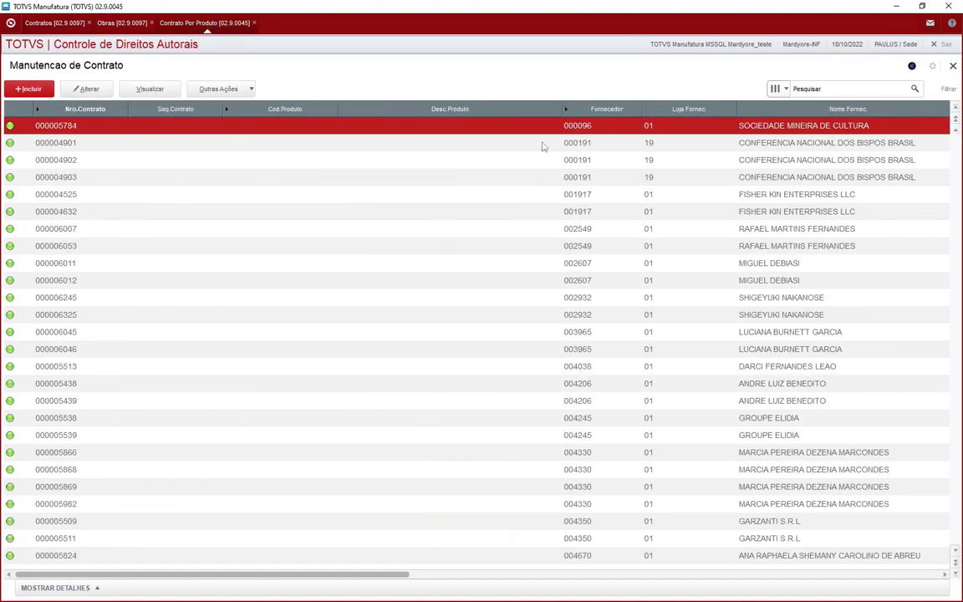
# Narrow the Cod.Produto and Desc.Produto columns and order the contract list by Nro.Contrato, with the search set to the same key
pyautogui.moveTo(559, 108); pyautogui.dragTo(198, 110)
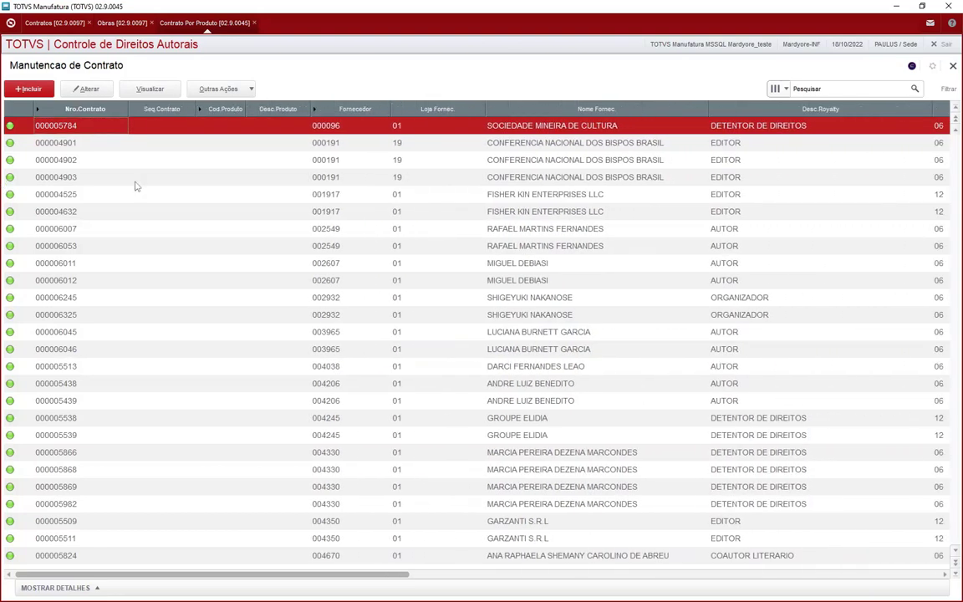
pyautogui.click(56, 106)
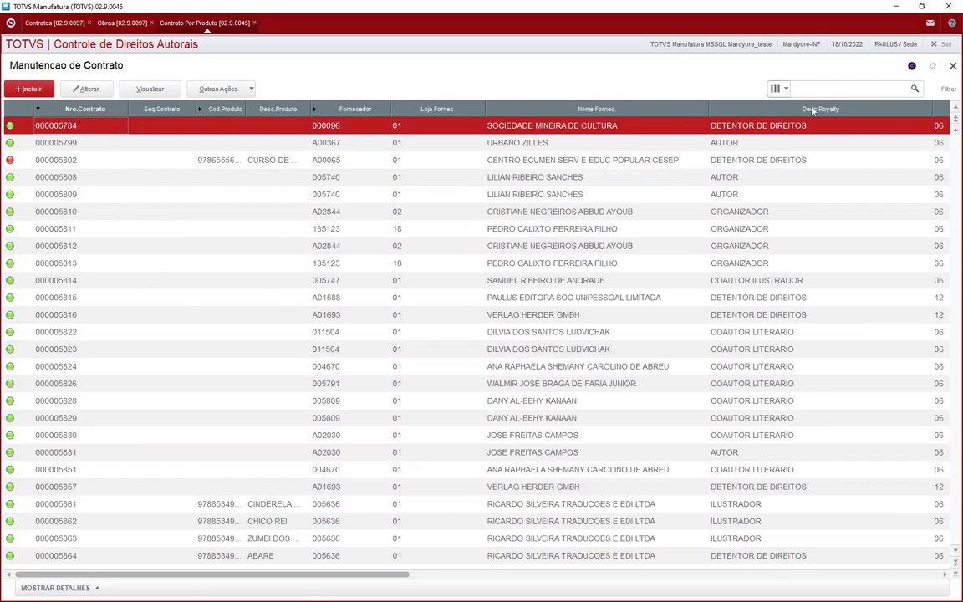
pyautogui.click(785, 89)
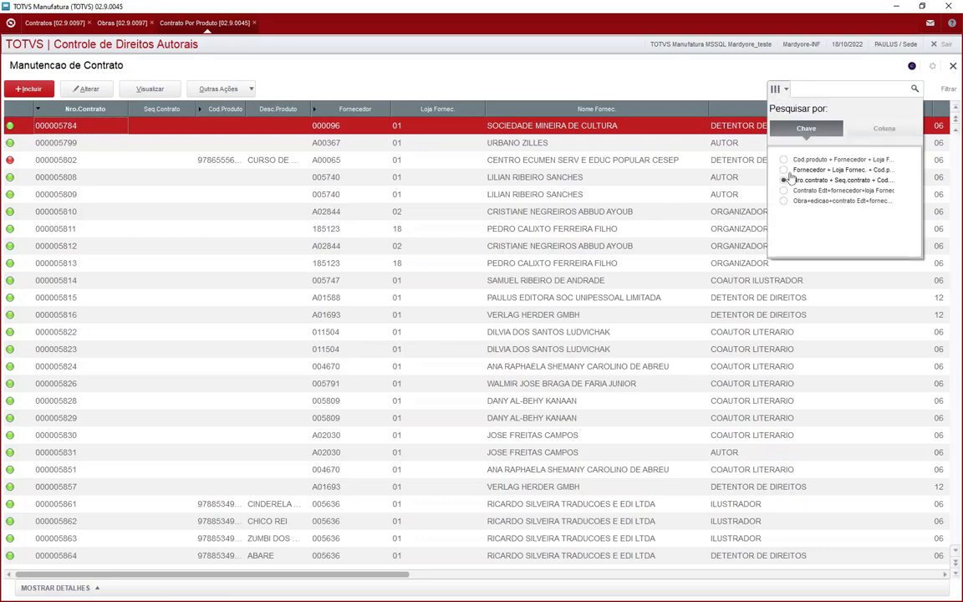
pyautogui.click(807, 88)
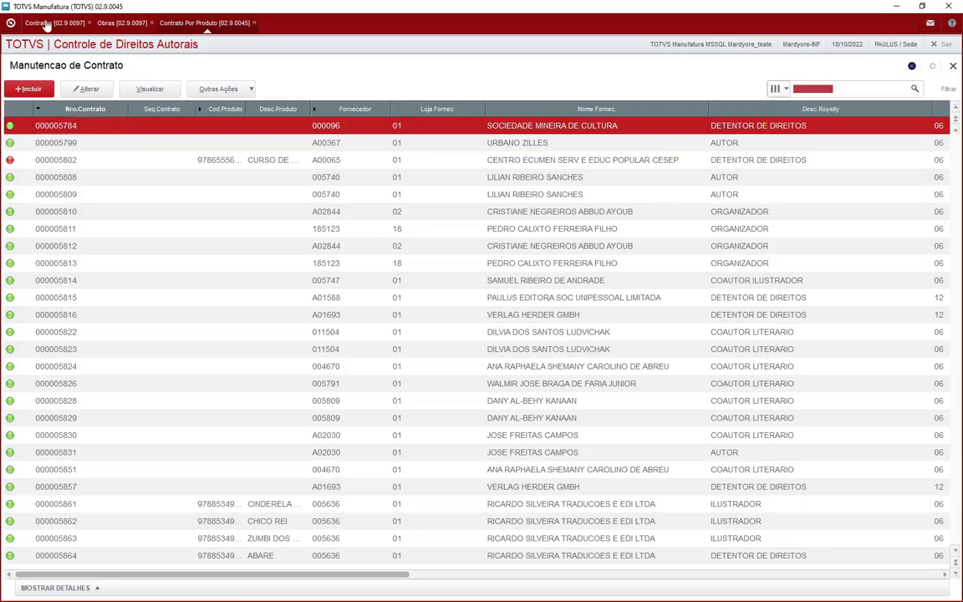
# Check the TESTE - TREINAMENTO contract's number in Cadastro de Contratos and search Contrato Por Produto for that contract number
pyautogui.click(46, 23)
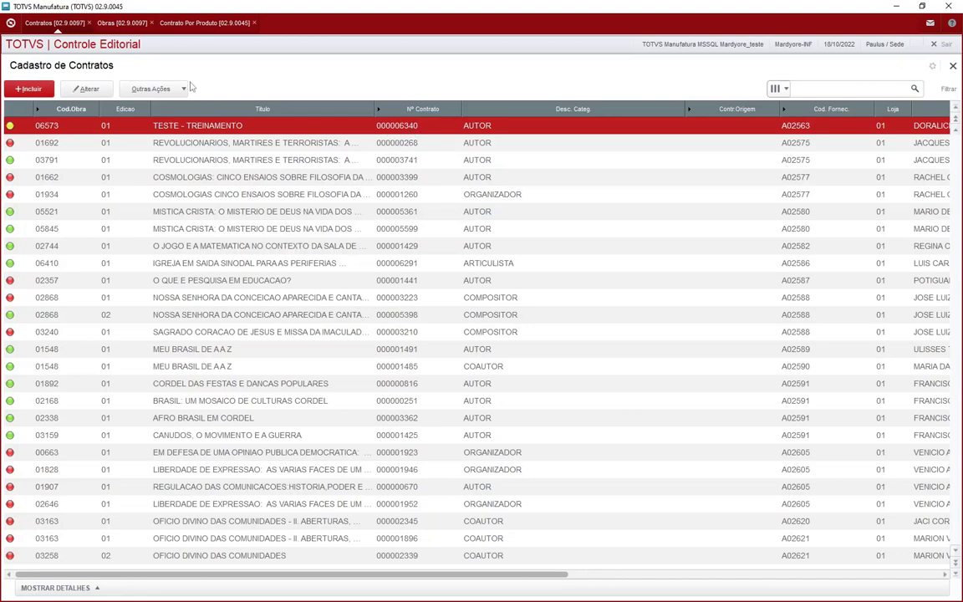
pyautogui.click(214, 24)
pyautogui.click(803, 89)
pyautogui.write('000006340')
pyautogui.click(916, 89)
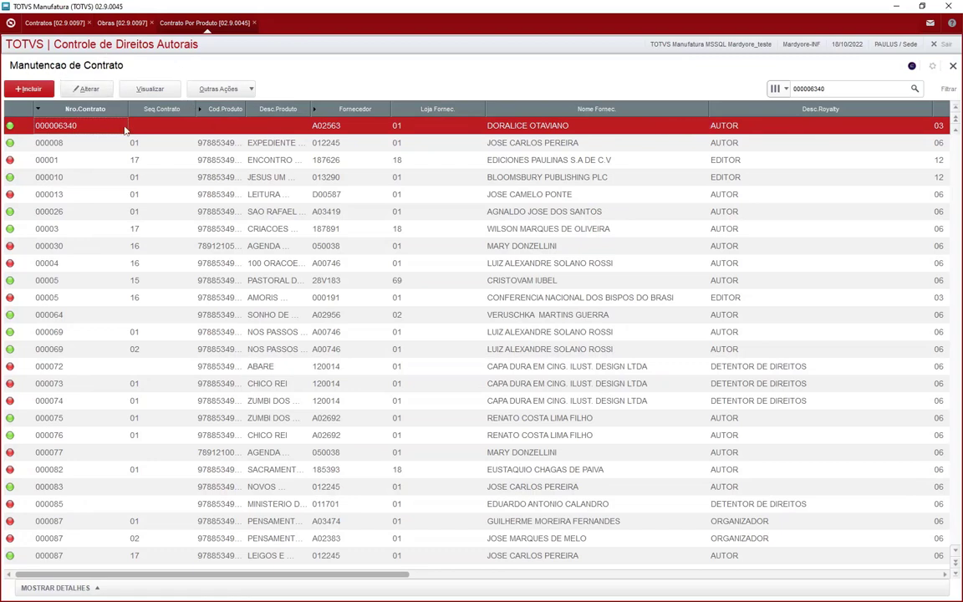
# View the found contract, examine its royalty ranges, Informacoes Para Calculo, Informacoes Contratuais and Dados Cadastrais, and close the record
pyautogui.click(147, 90)
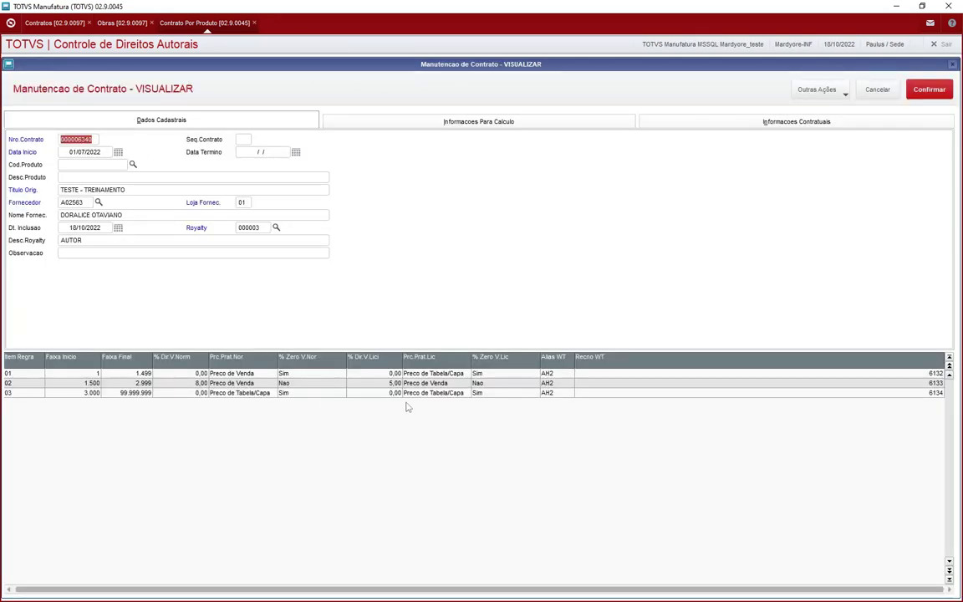
pyautogui.click(138, 383)
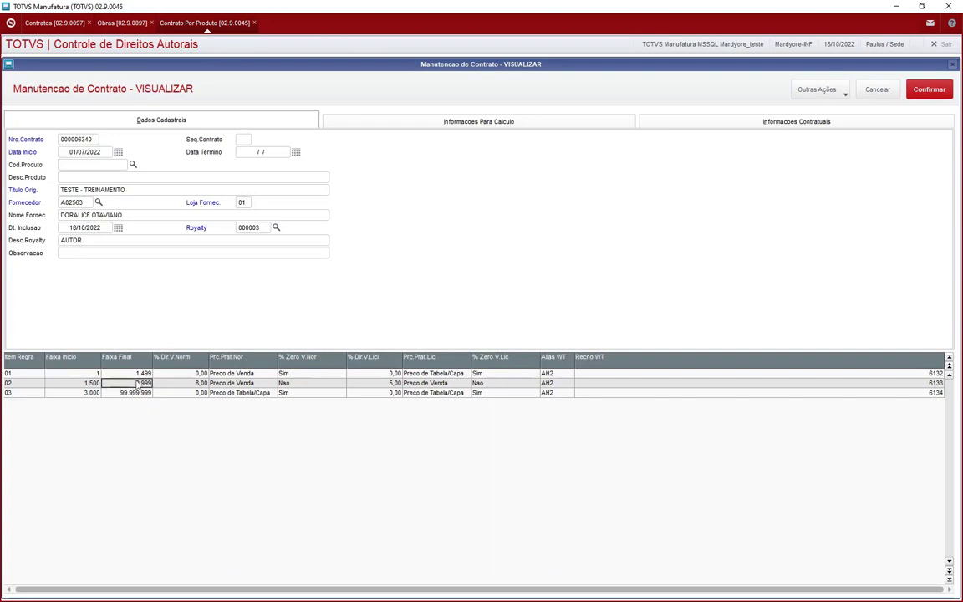
pyautogui.click(146, 394)
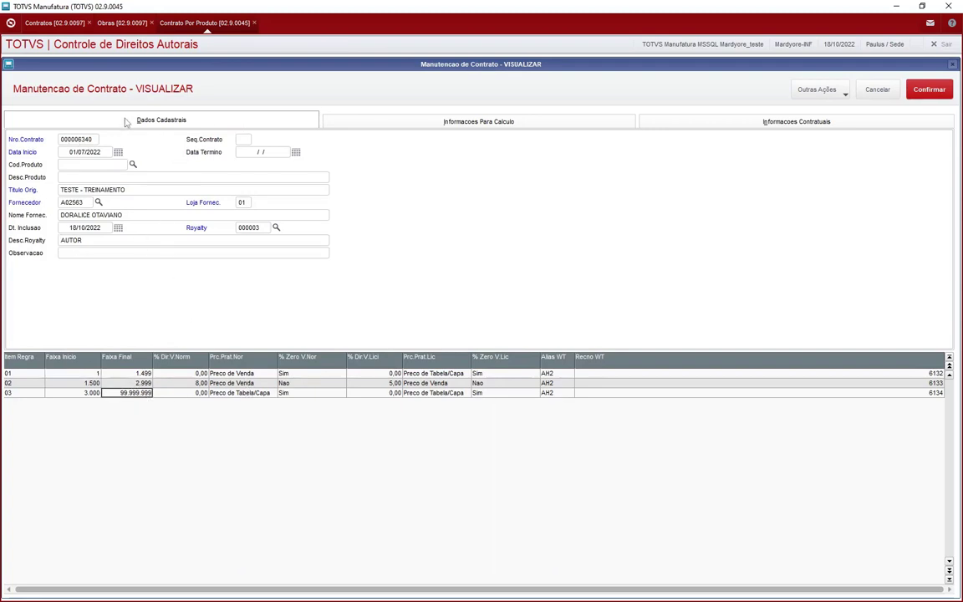
pyautogui.click(466, 121)
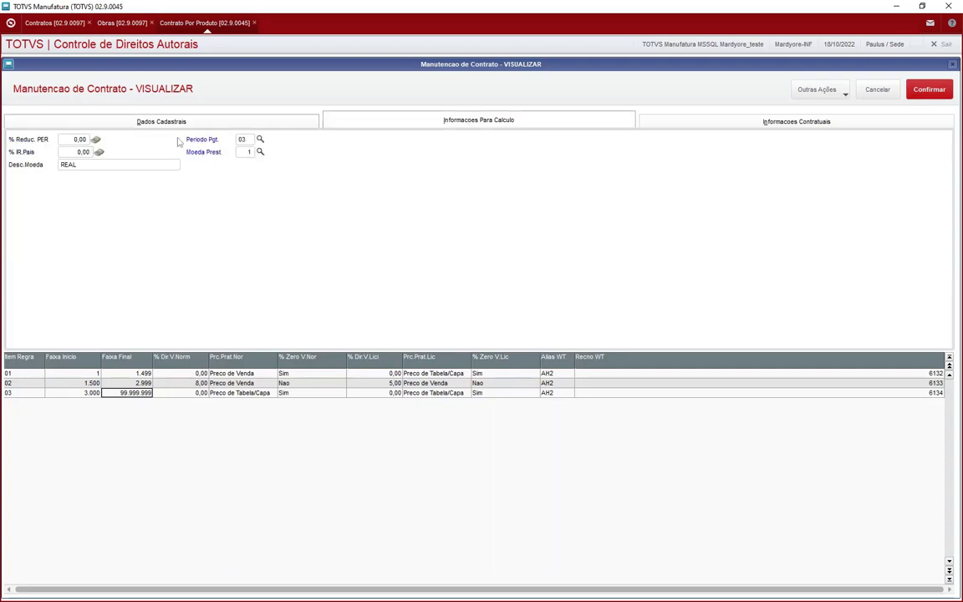
pyautogui.click(700, 120)
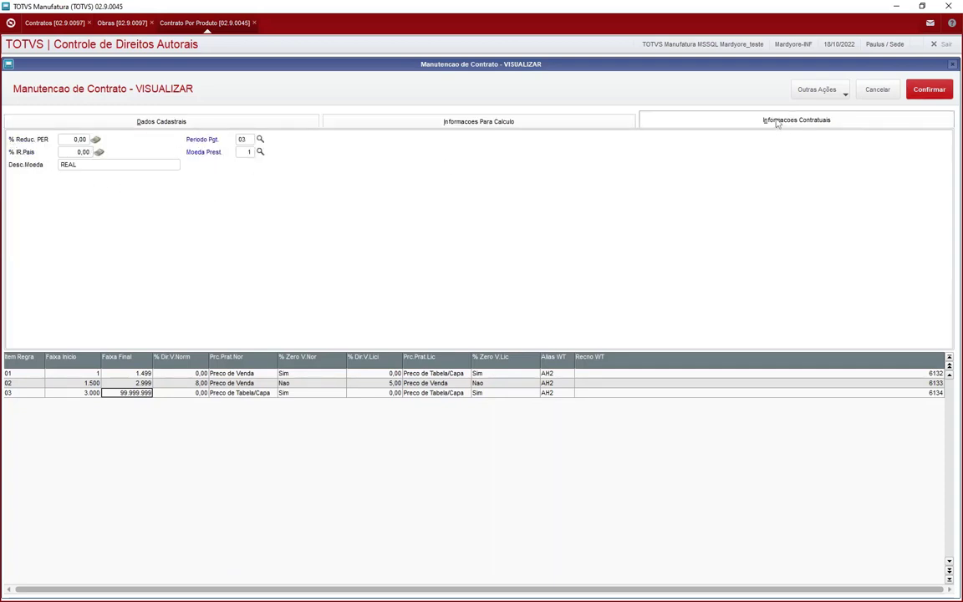
pyautogui.click(489, 123)
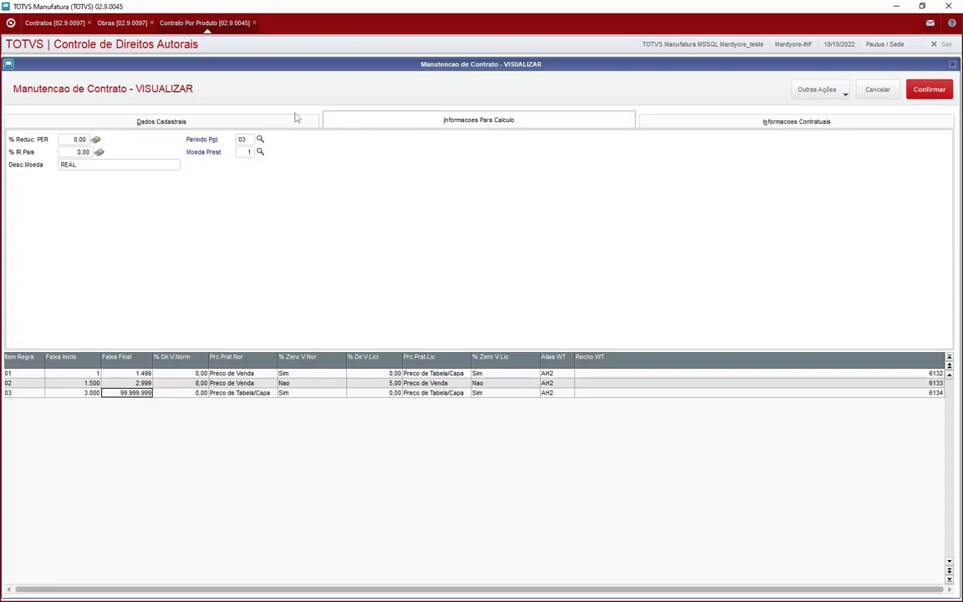
pyautogui.click(215, 122)
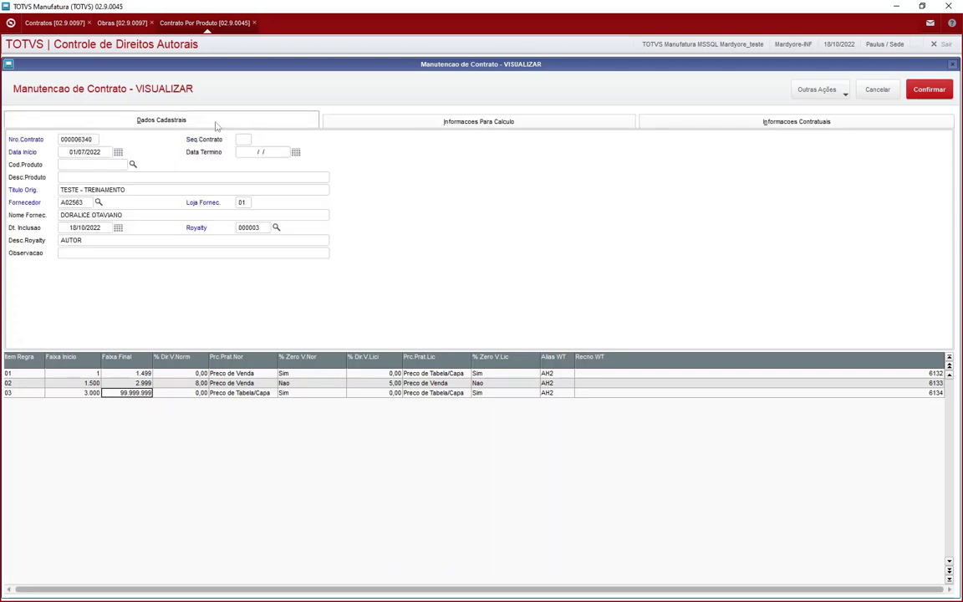
pyautogui.click(873, 90)
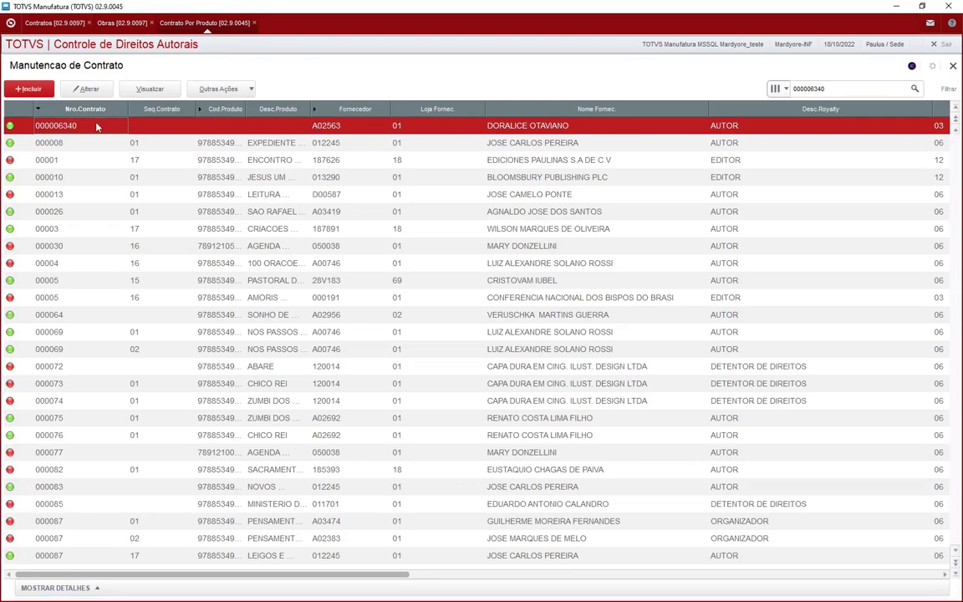
# Open the same contract for alteration and review its Informacoes Contratuais and Dados Cadastrais
pyautogui.click(82, 94)
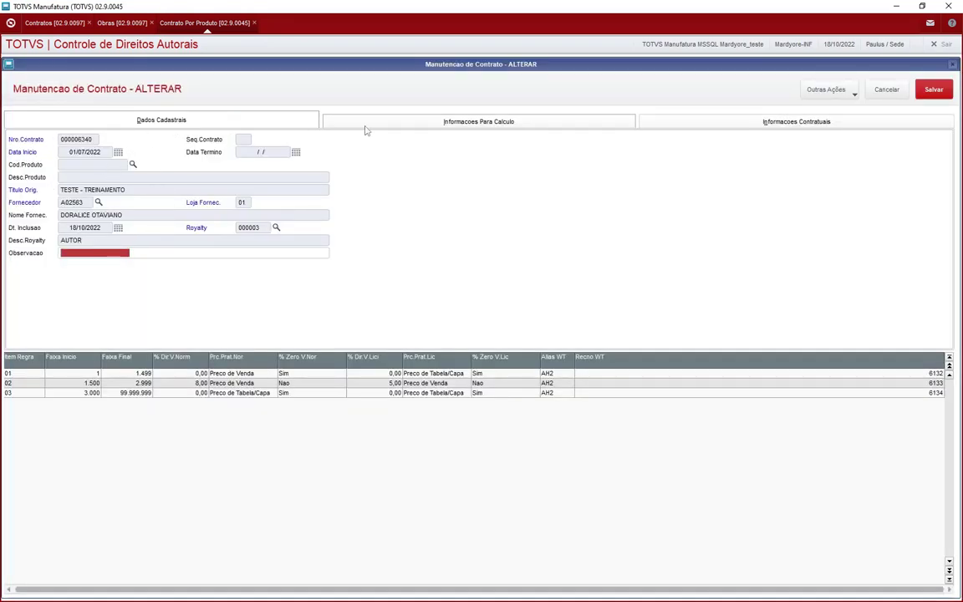
pyautogui.click(334, 118)
pyautogui.click(688, 122)
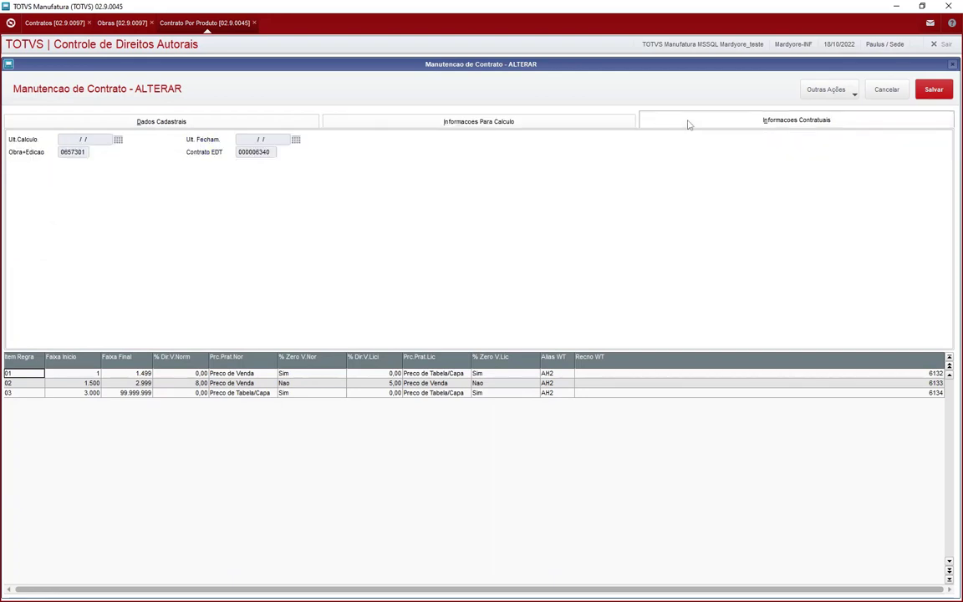
pyautogui.click(211, 125)
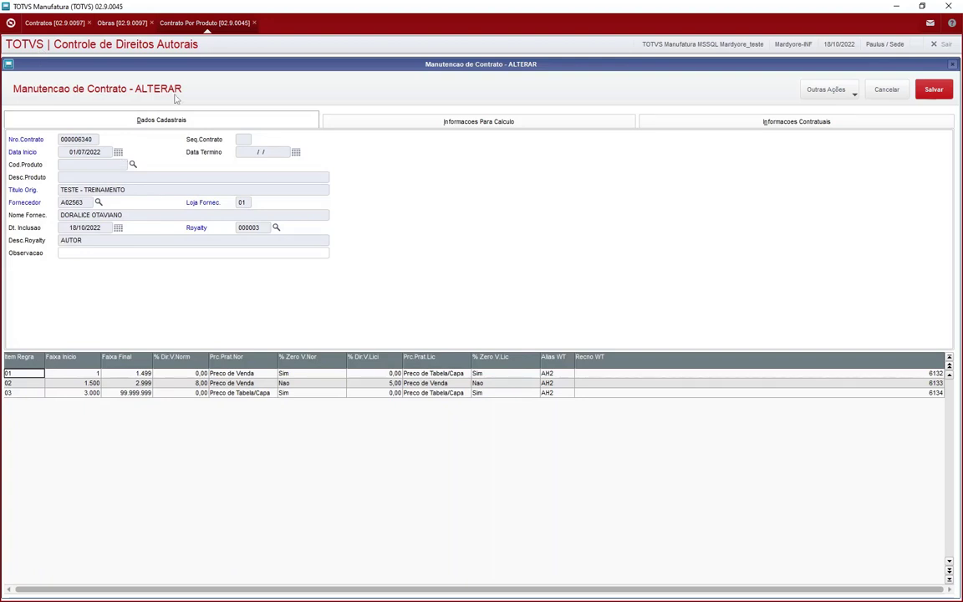
# Review Faixa Inicio, Faixa Final and % Dir.V.Norm of royalty rules 01 and 02, and save the contract
pyautogui.click(136, 374)
pyautogui.click(96, 382)
pyautogui.click(115, 383)
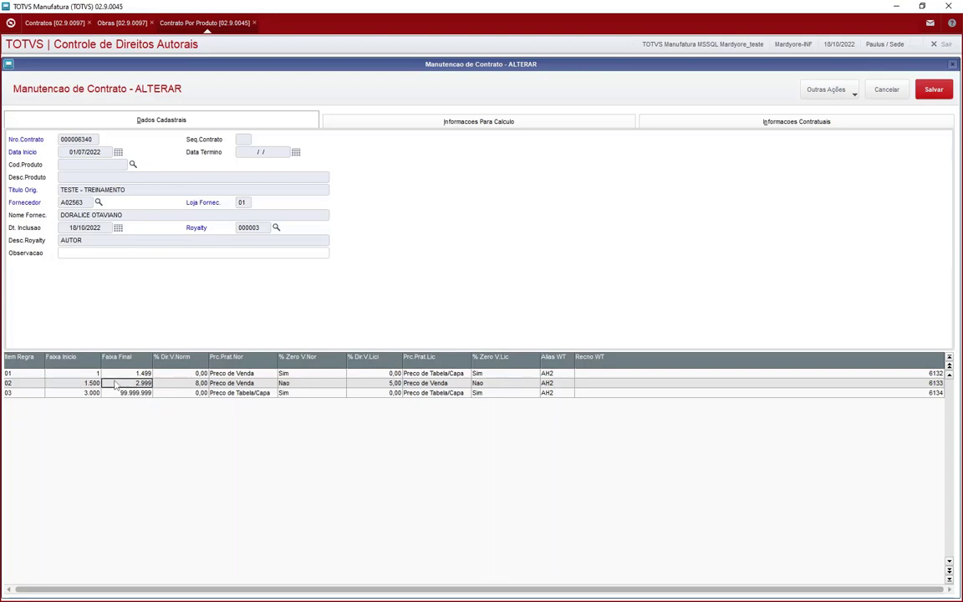
pyautogui.click(87, 373)
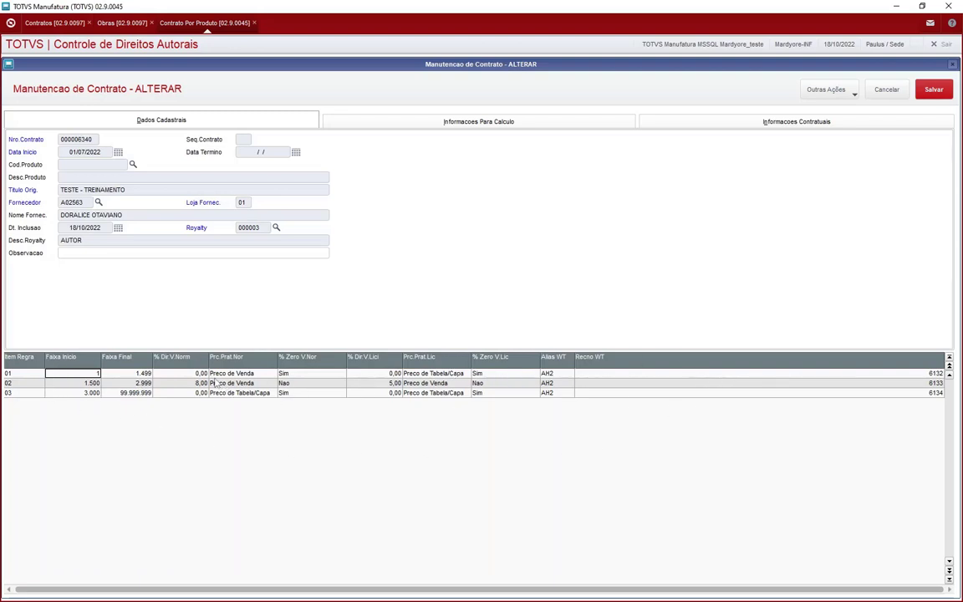
pyautogui.click(171, 373)
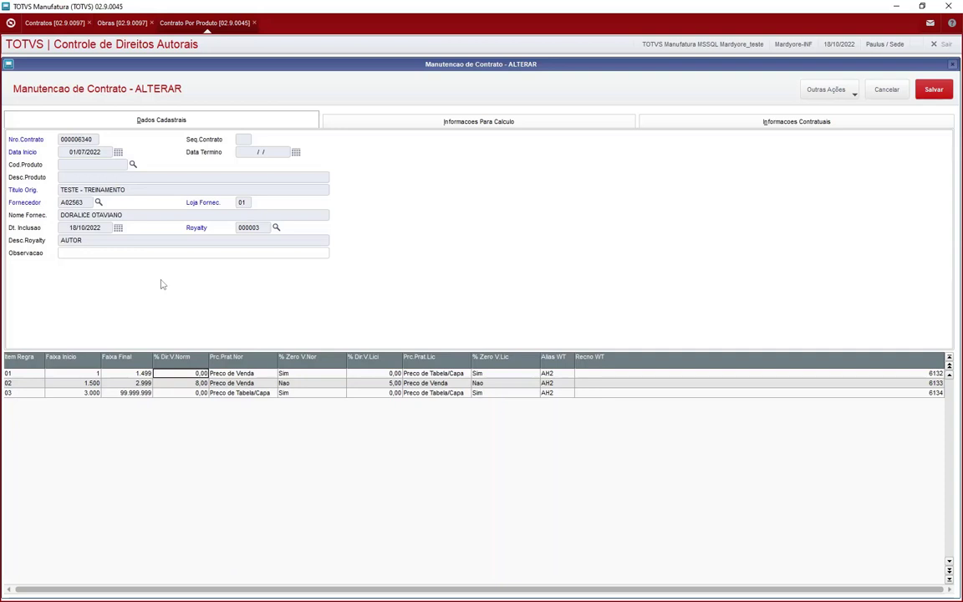
pyautogui.click(140, 384)
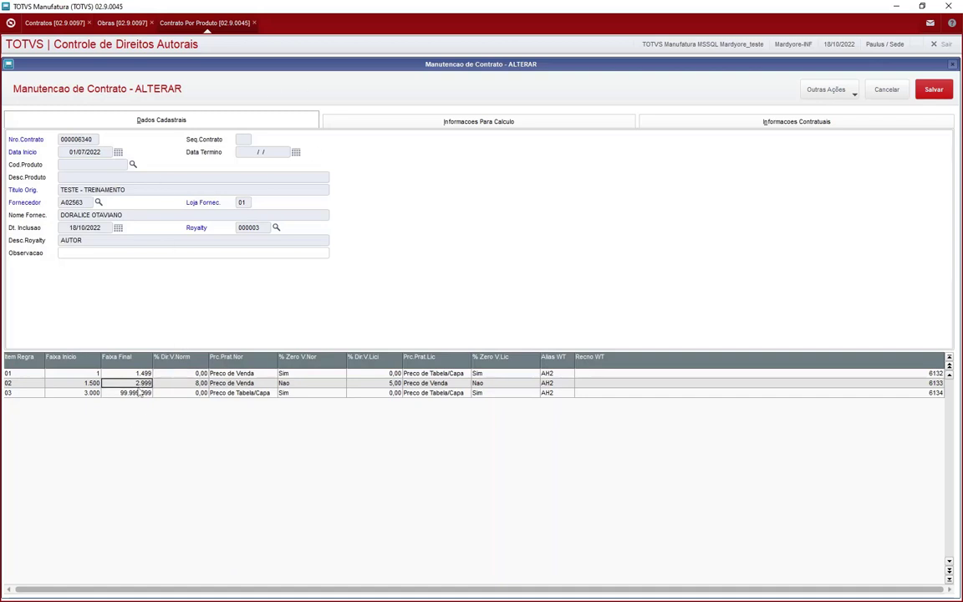
pyautogui.click(82, 386)
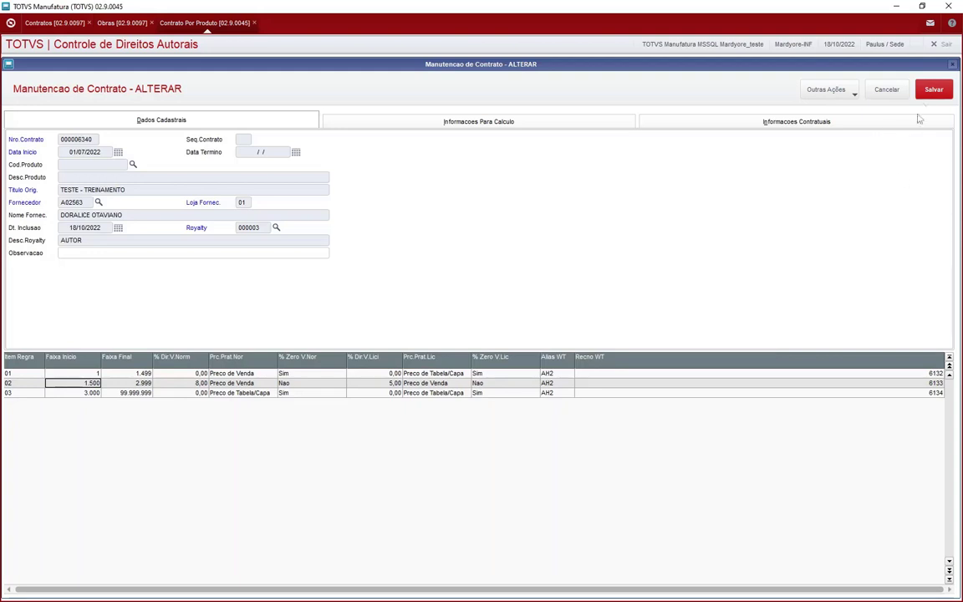
pyautogui.click(933, 89)
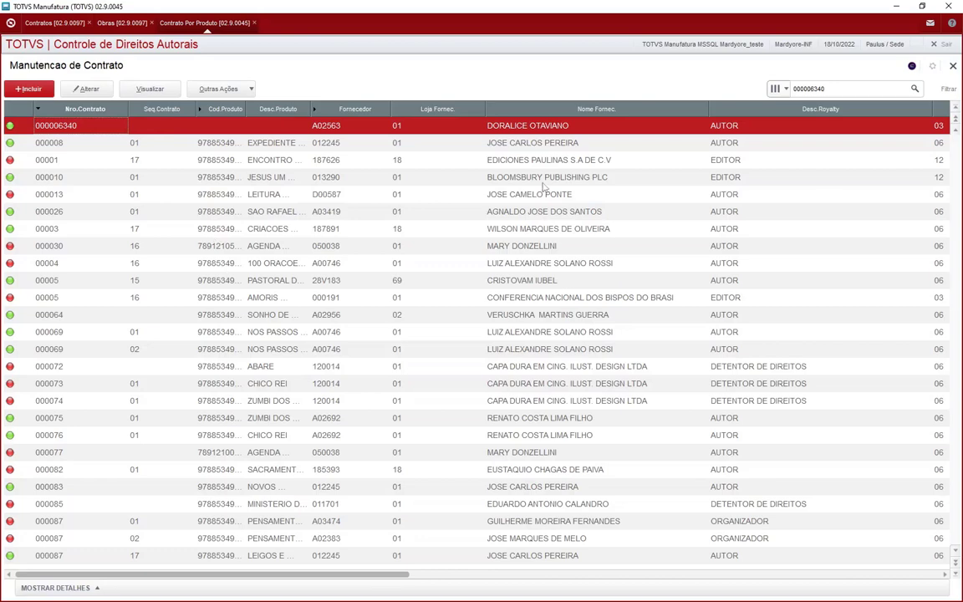
# Close the Contrato Por Produto, Obras and Contratos routines to return to the Controle de Direitos Autorais home screen
pyautogui.click(952, 65)
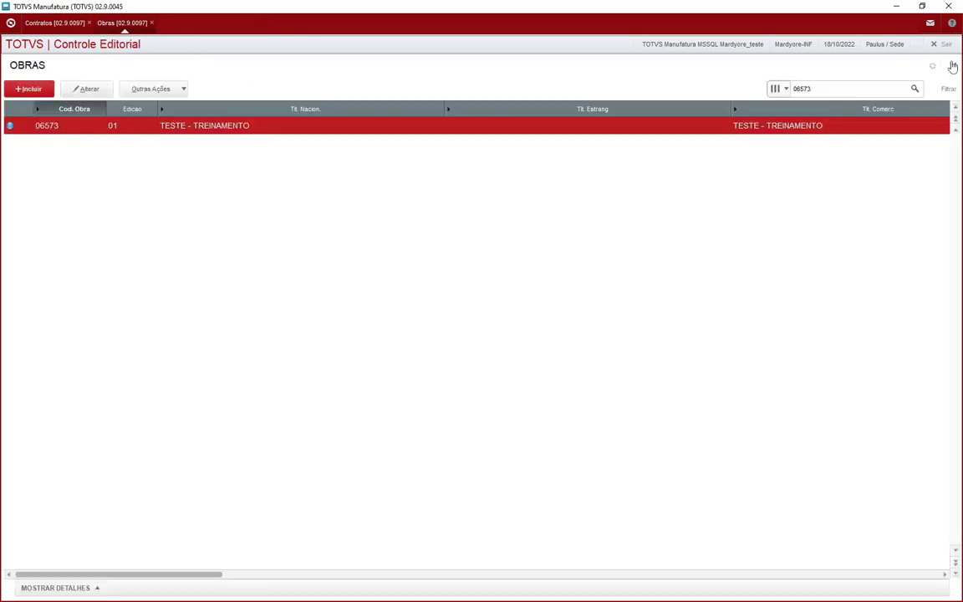
pyautogui.click(952, 66)
pyautogui.click(952, 66)
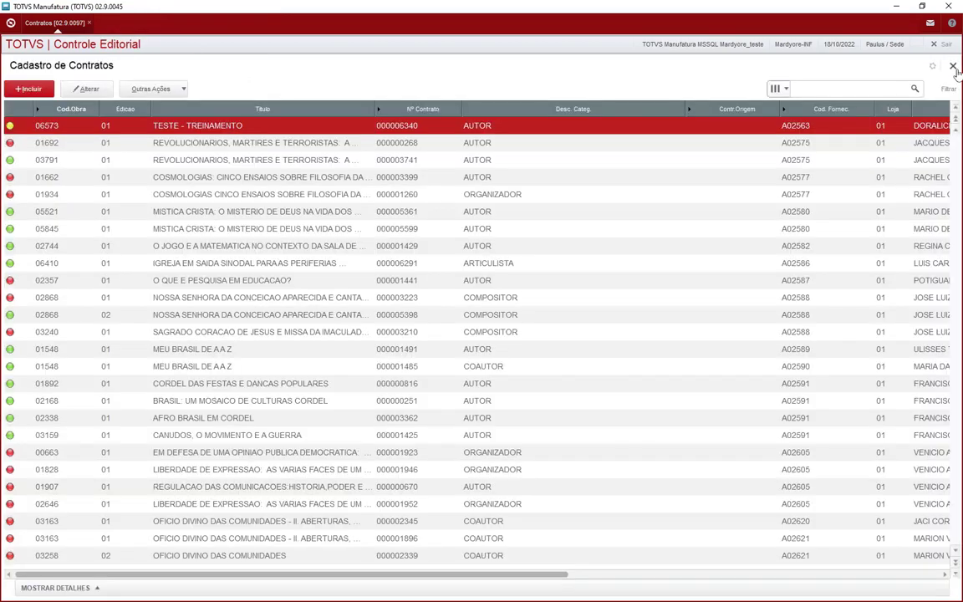
pyautogui.click(953, 66)
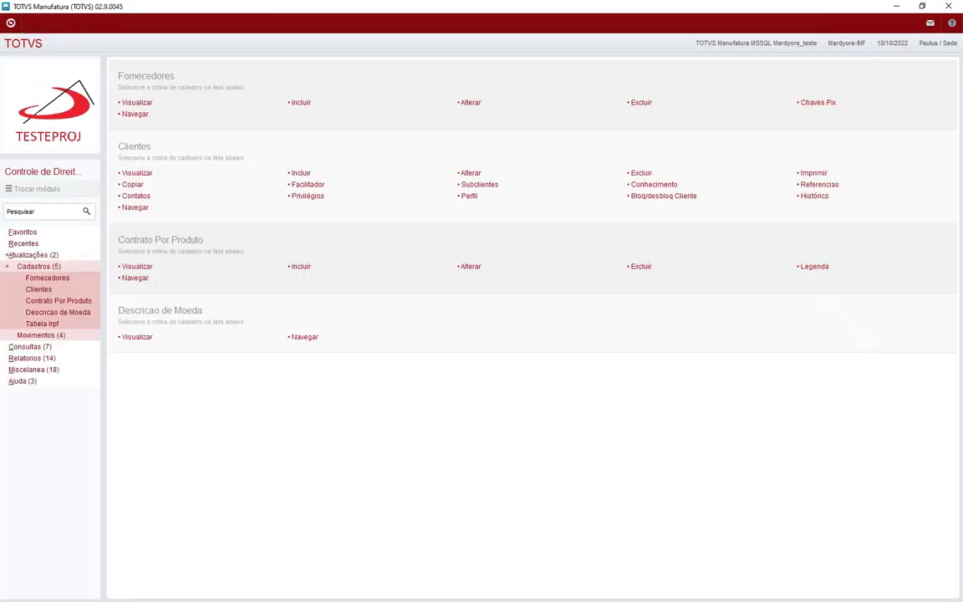